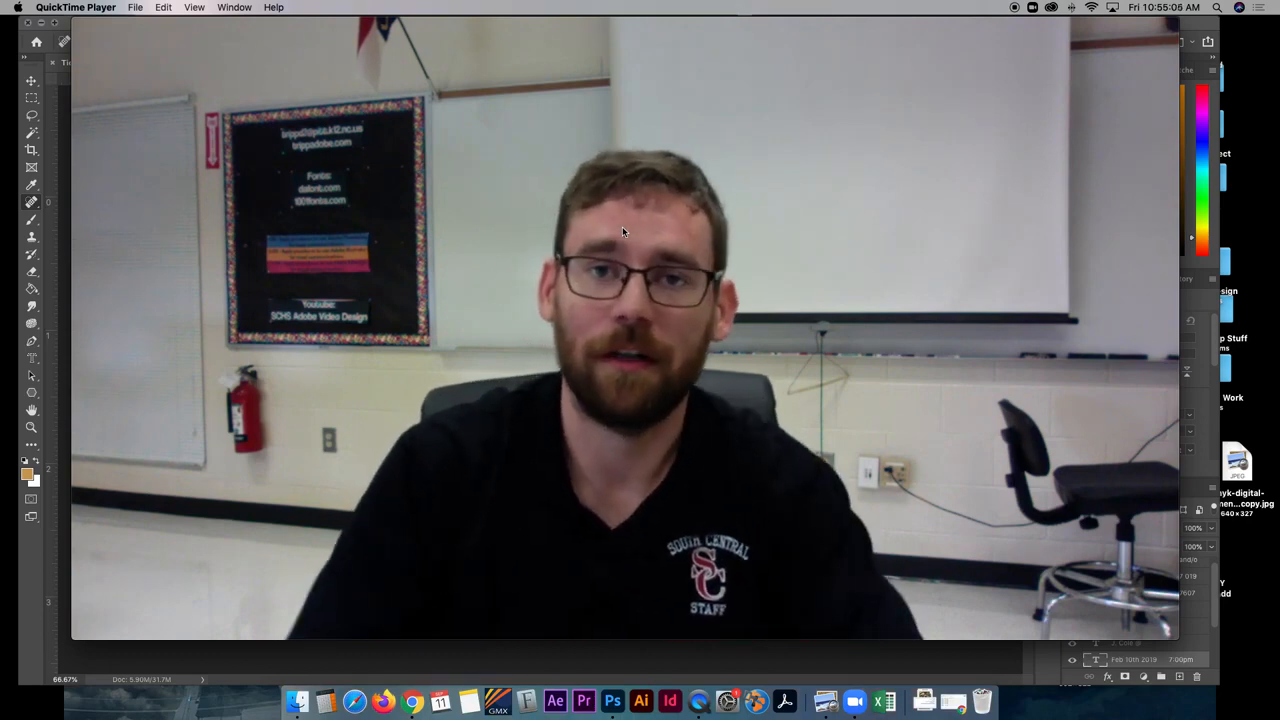
drag(1183, 36, 371, 480)
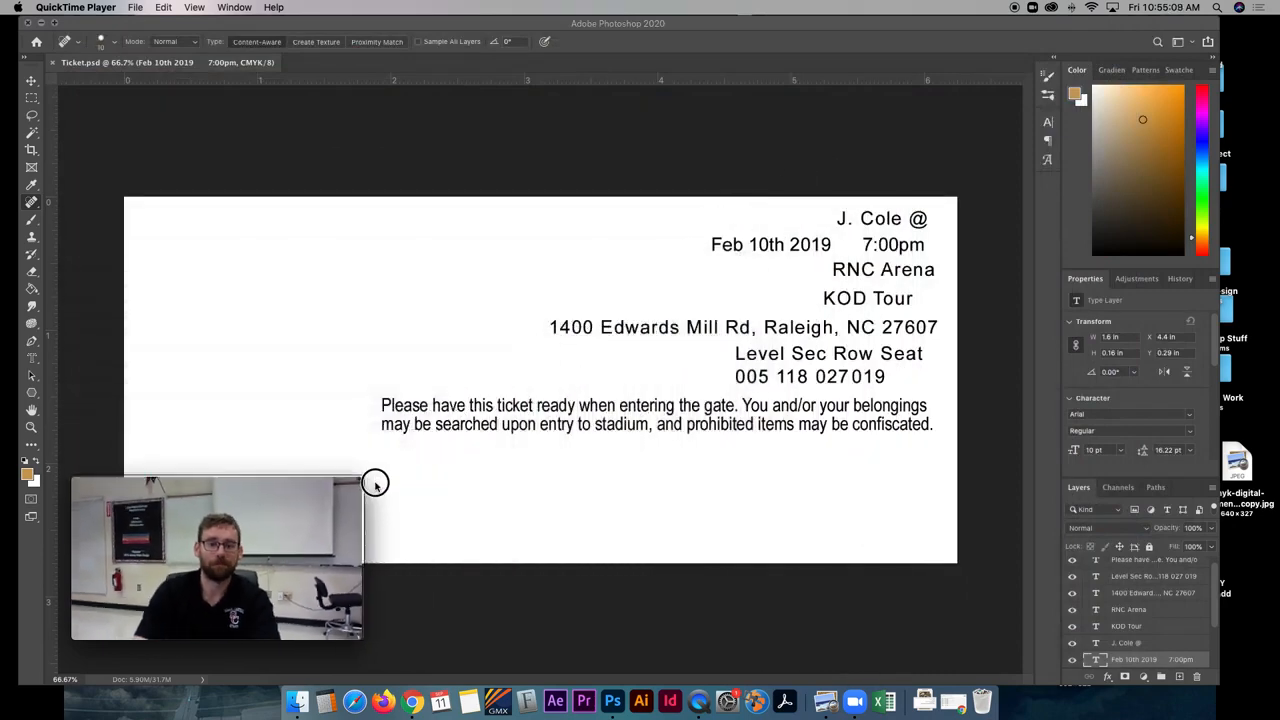
drag(260, 489, 204, 572)
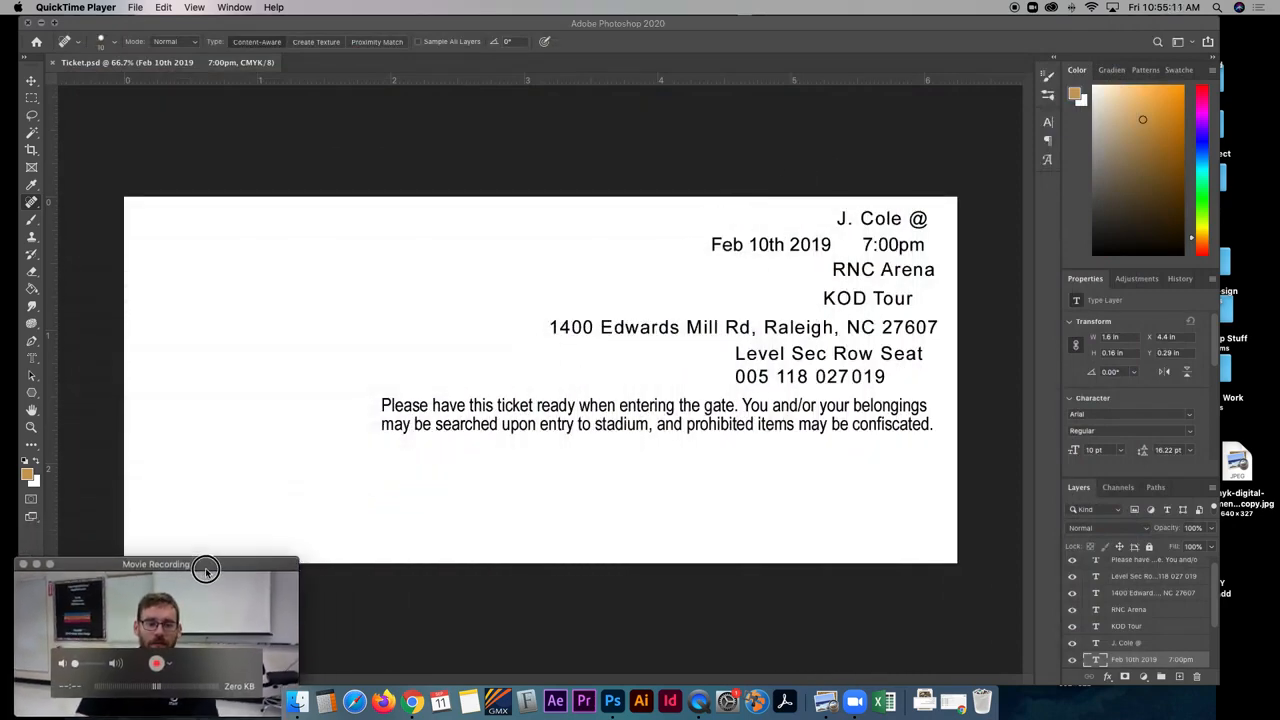
click(306, 84)
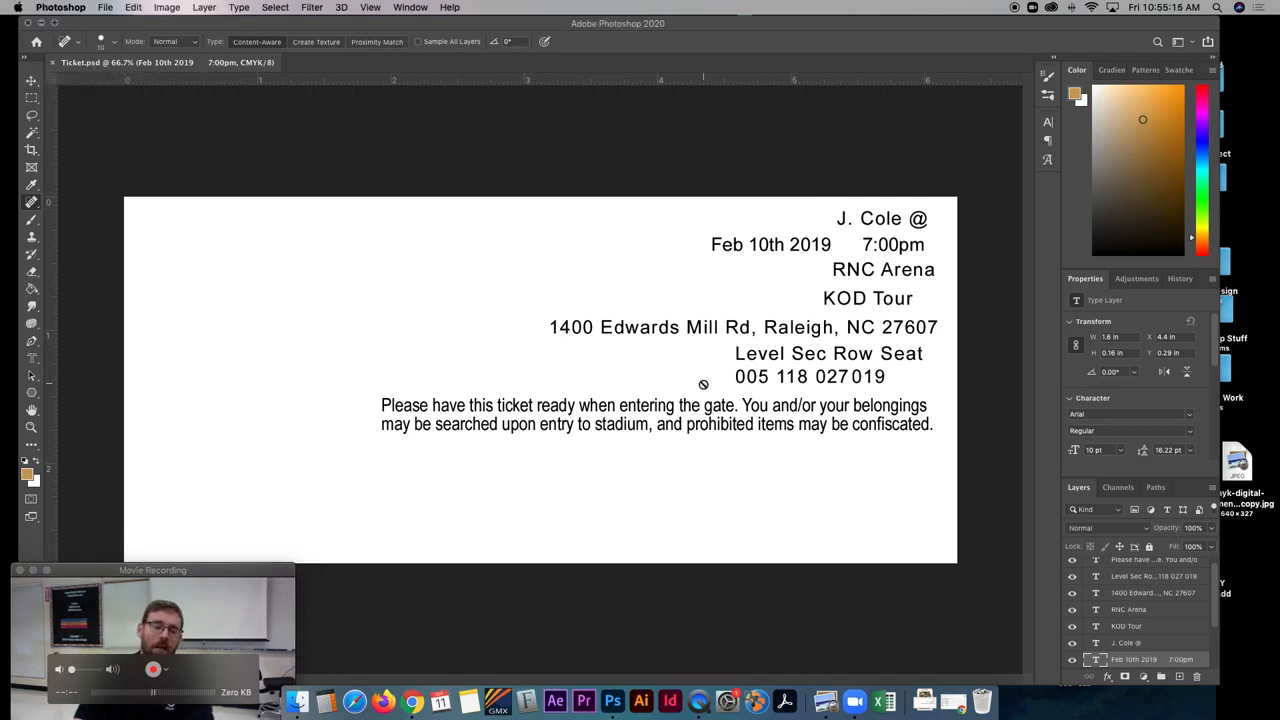
click(282, 604)
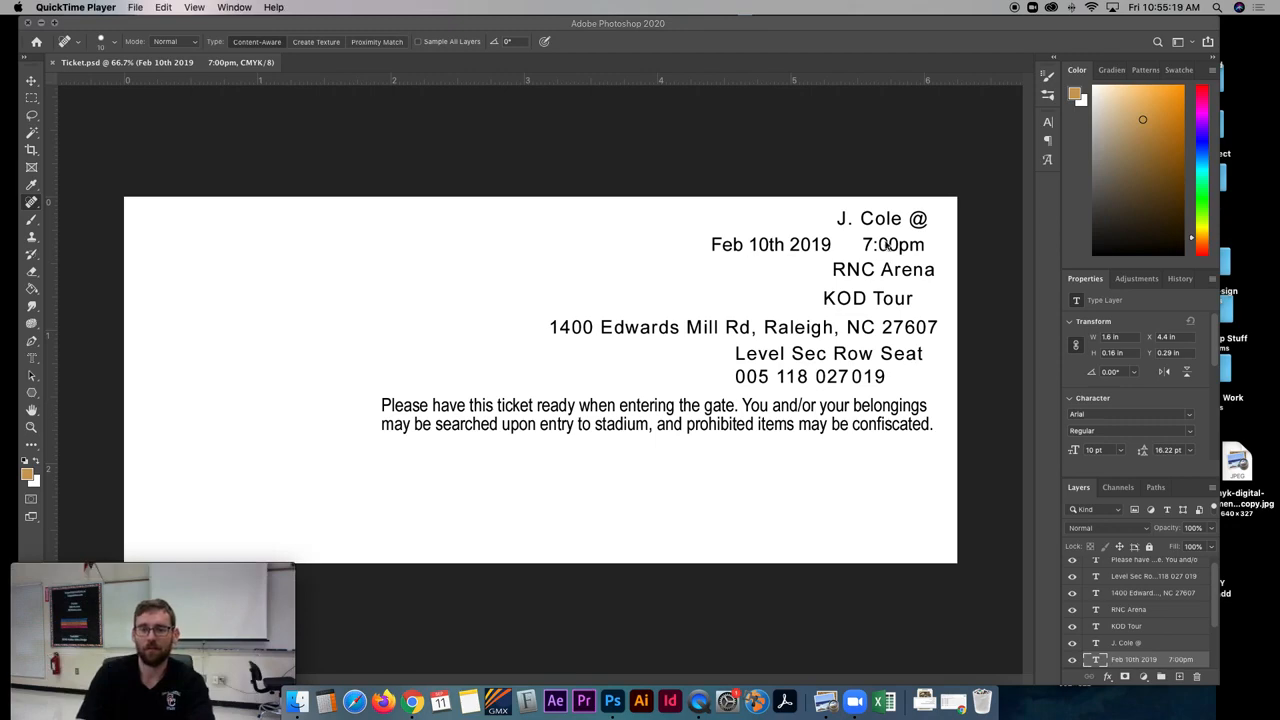
- Hide all the text layers and show the image layers Layer 4, Layer 3 and Layer 2
double_click(1085, 278)
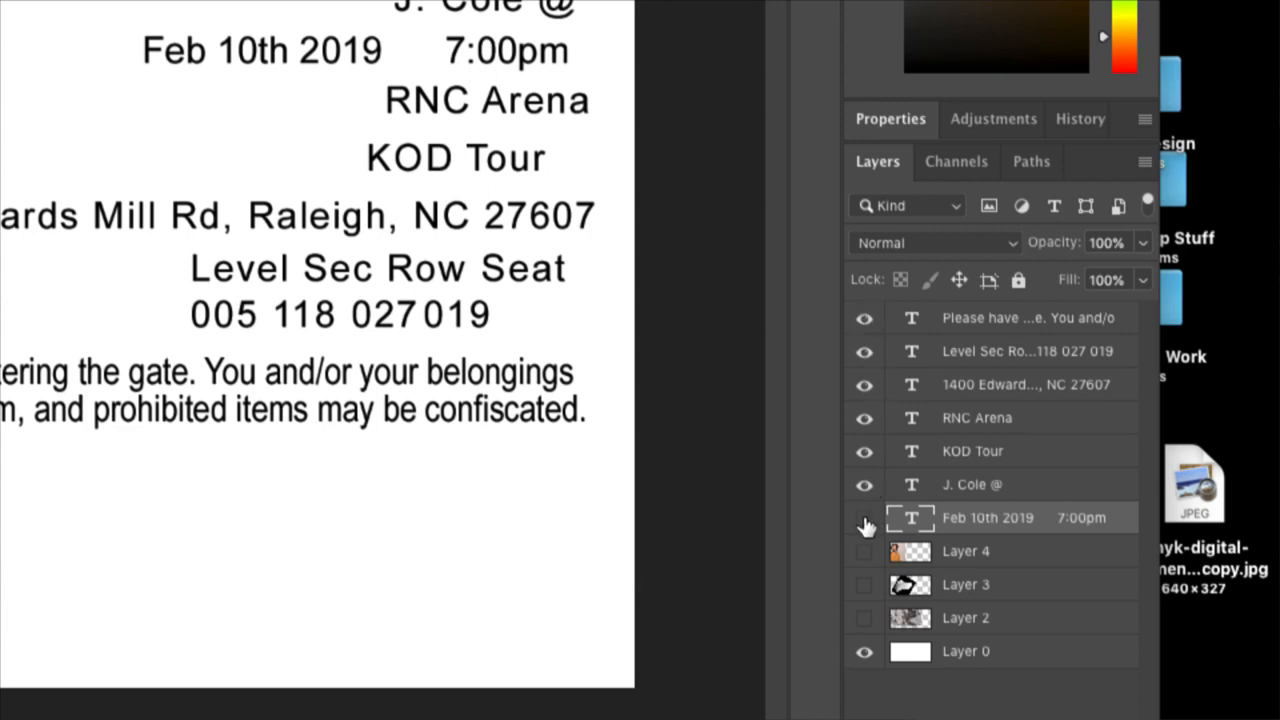
drag(865, 520, 831, 214)
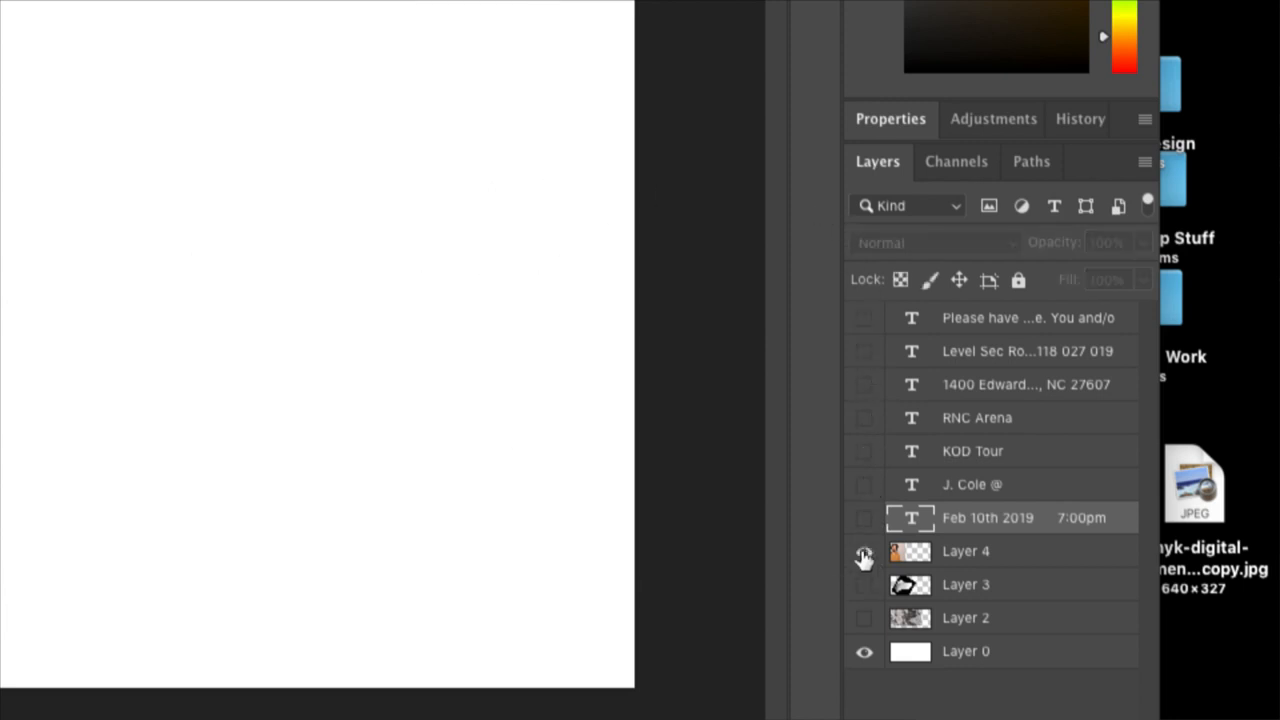
drag(864, 556, 864, 620)
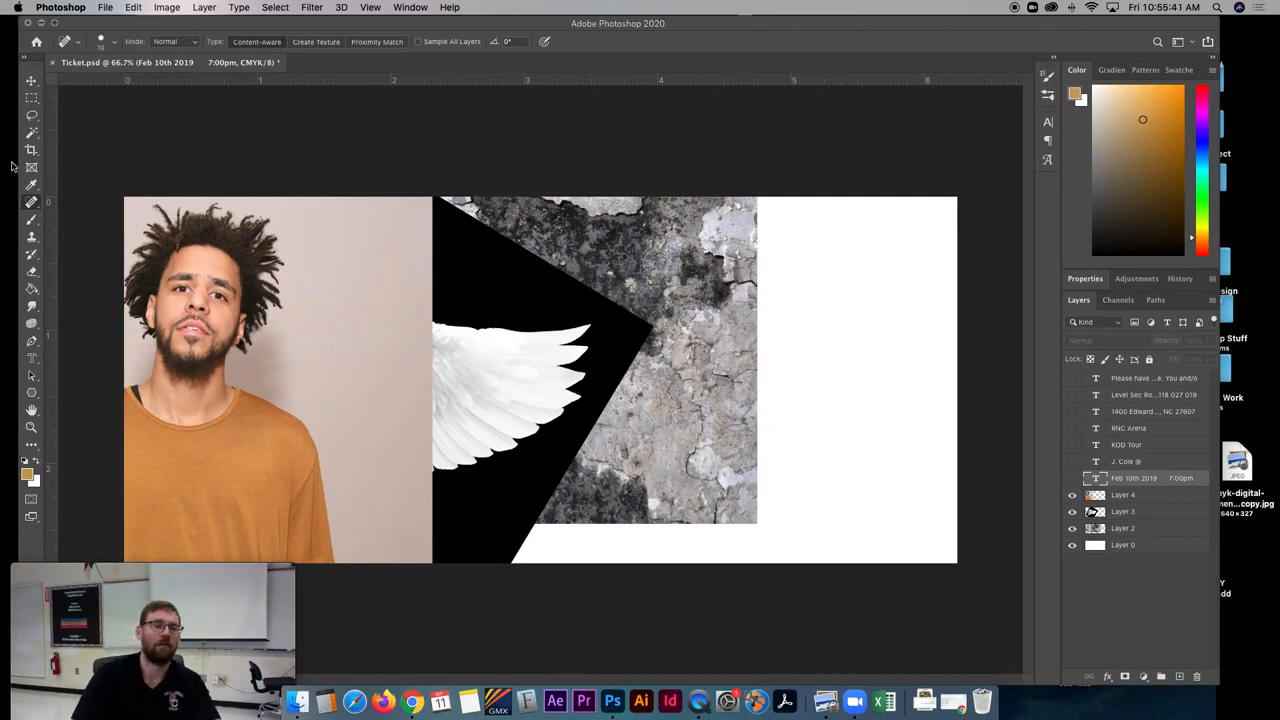
- Select the man on Layer 4 with the Quick Selection tool, covering his shirt, face and hair
drag(31, 132, 70, 143)
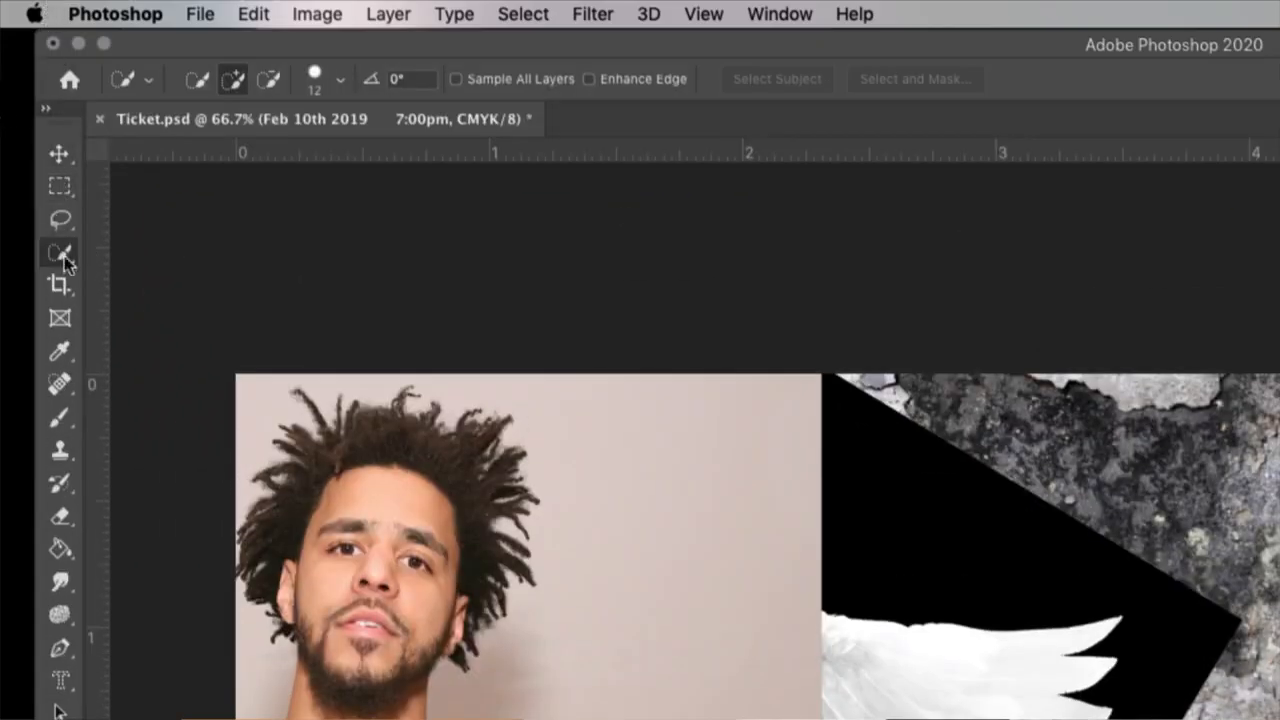
drag(63, 259, 62, 262)
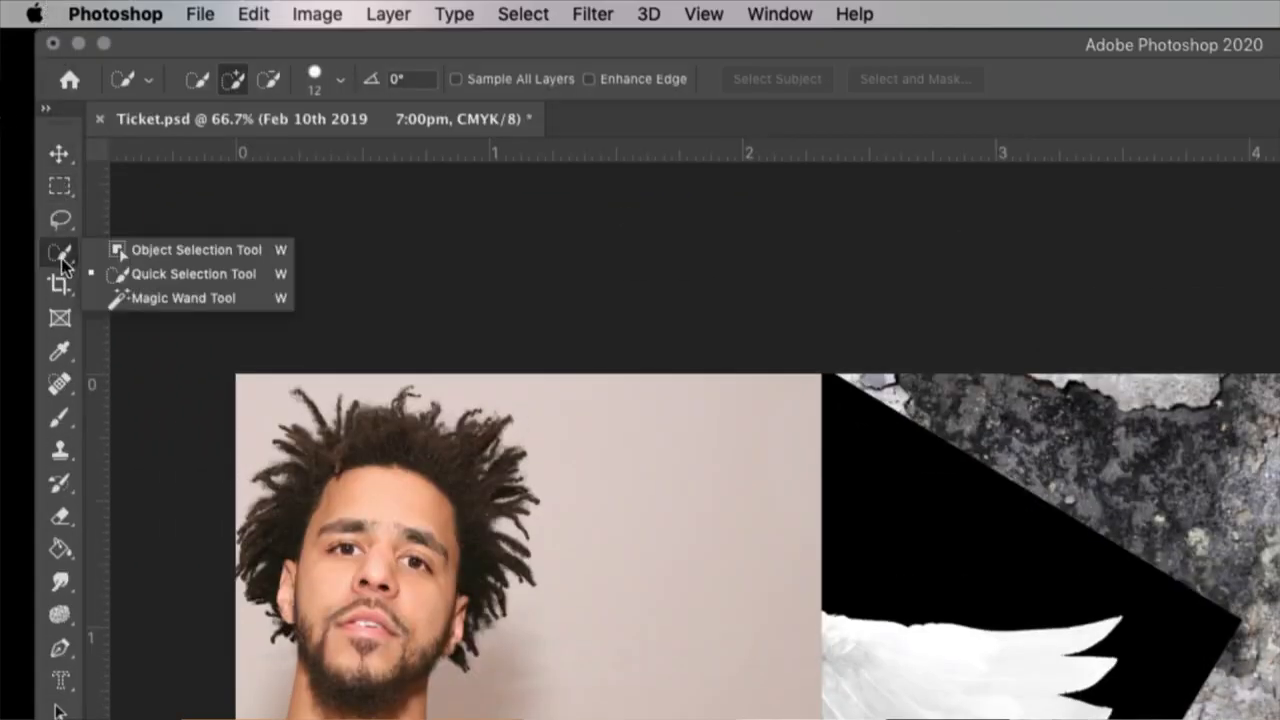
click(165, 271)
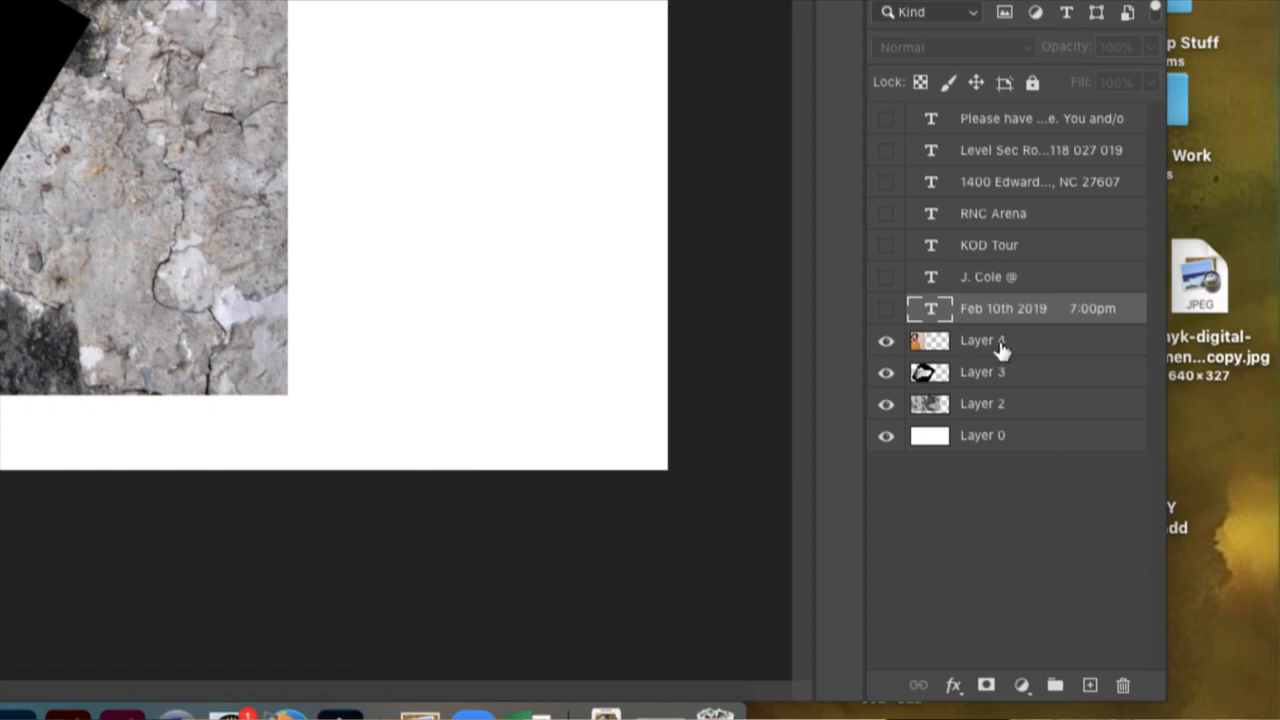
click(980, 344)
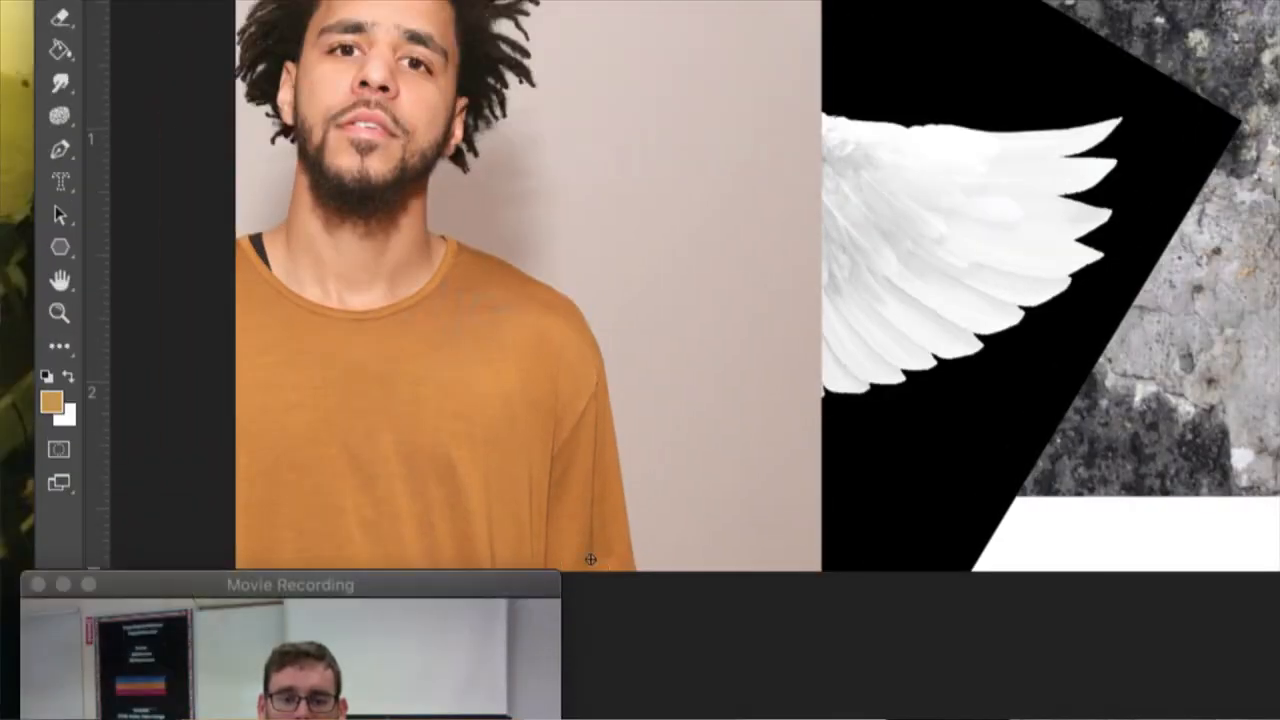
click(403, 431)
click(373, 277)
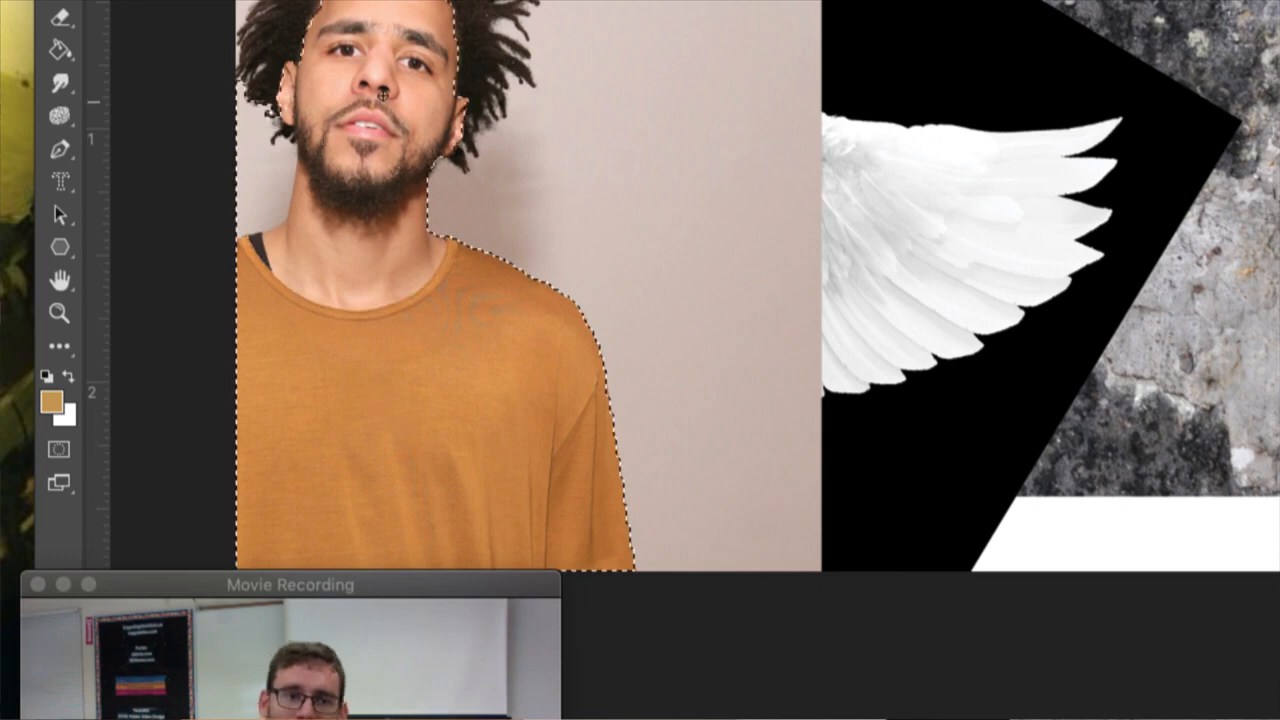
click(385, 52)
click(446, 155)
click(312, 184)
click(300, 103)
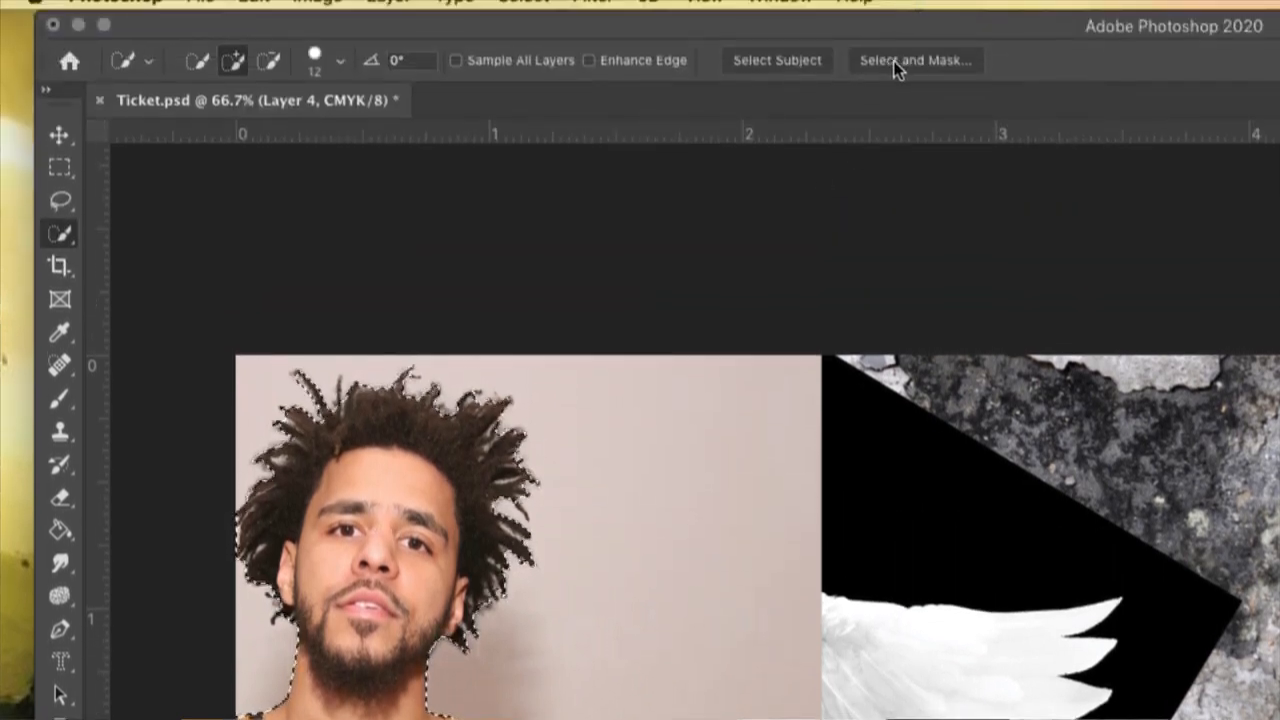
- Open the man's selection in Select and Mask and preview the cutout at 0% and back at 100% transparency
click(896, 61)
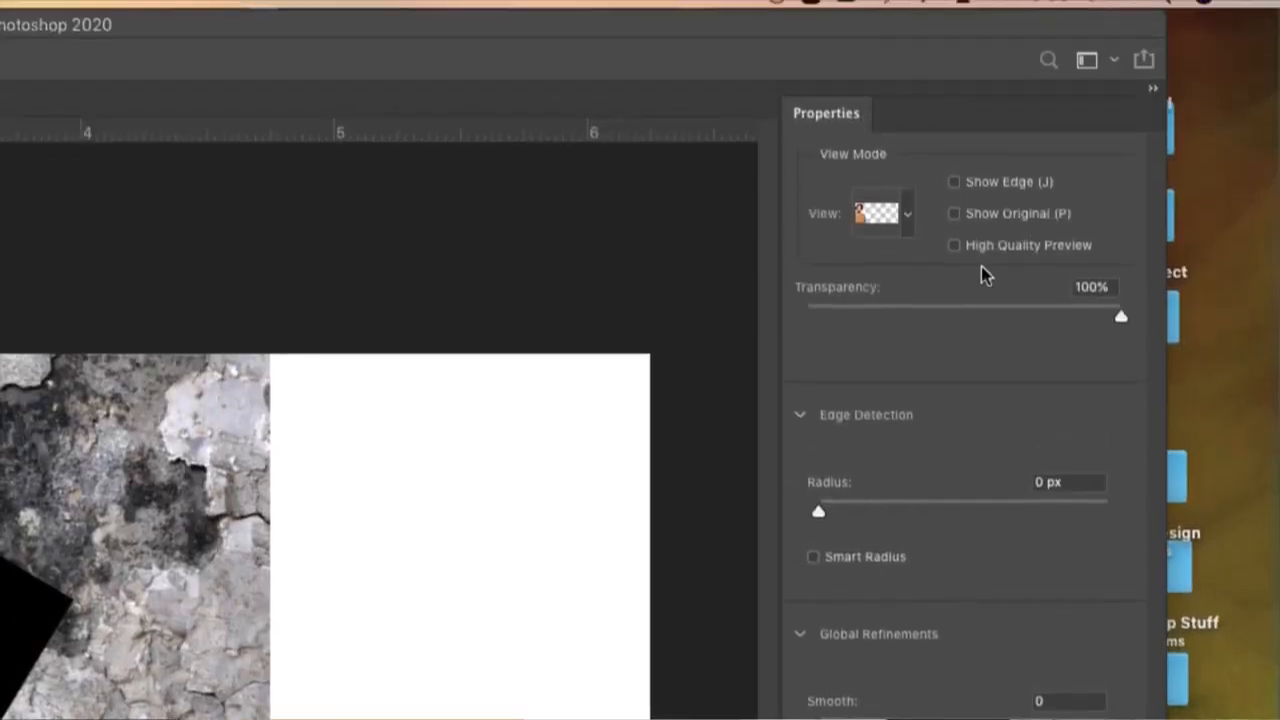
click(1002, 57)
drag(1002, 316, 920, 314)
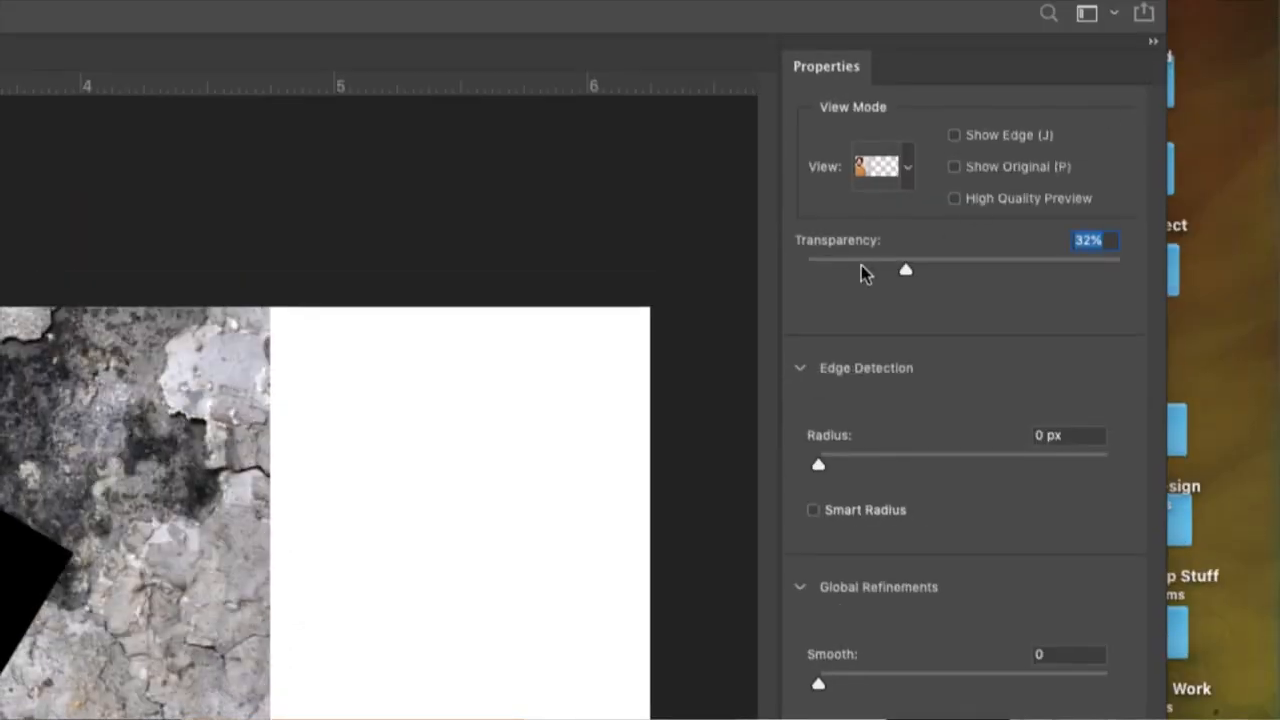
drag(862, 274, 800, 271)
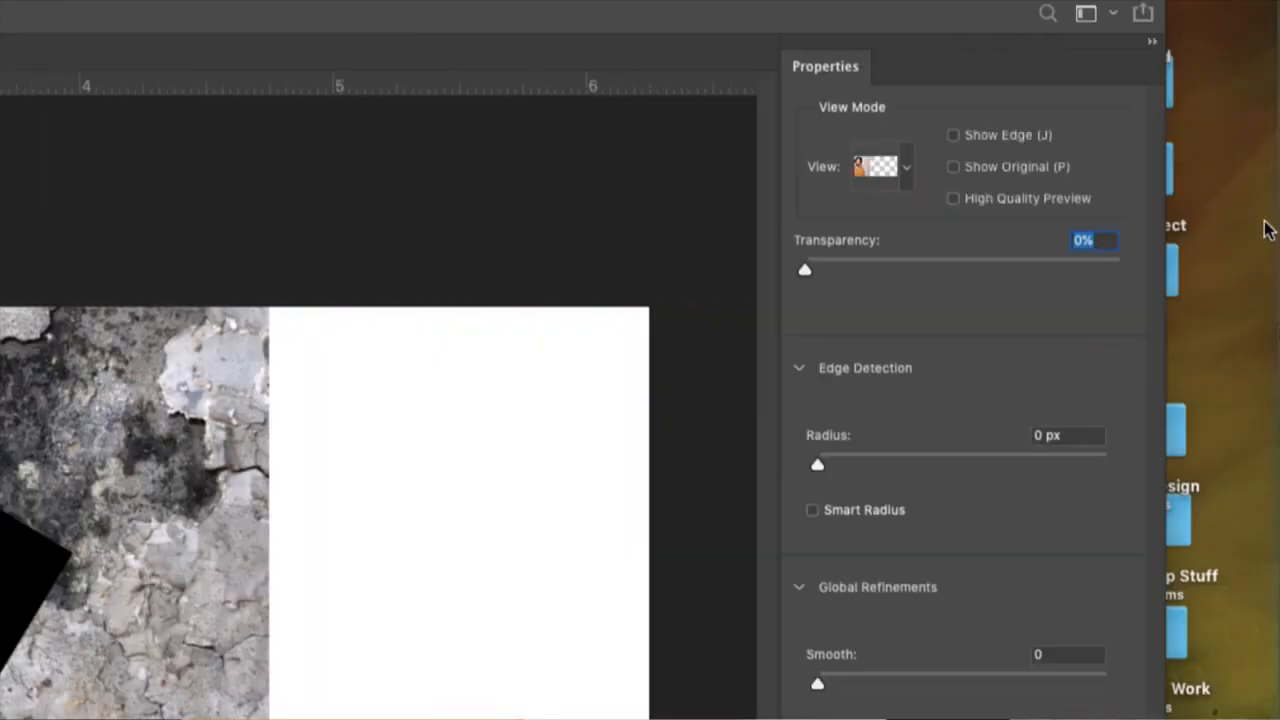
drag(876, 270, 1120, 272)
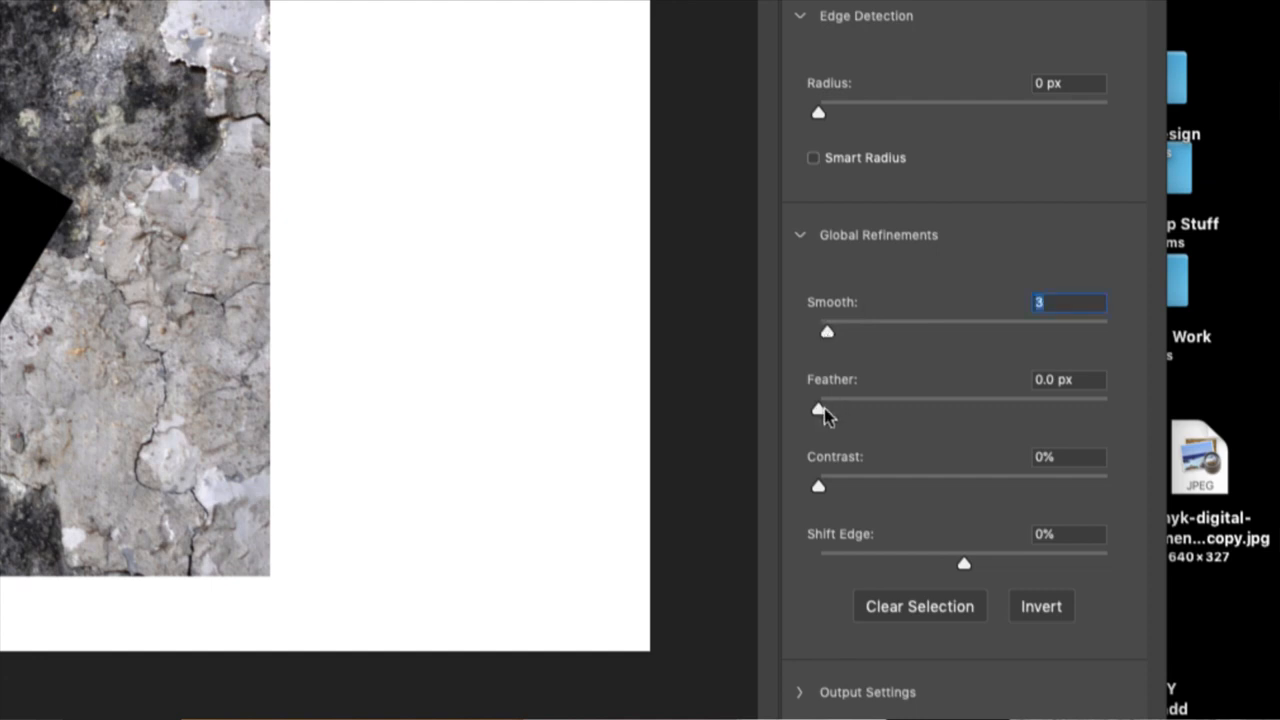
- Refine the selection edge with Smooth 3, Feather 0.5 px, Contrast 2% and Shift Edge -1%, and accept it
key(Tab)
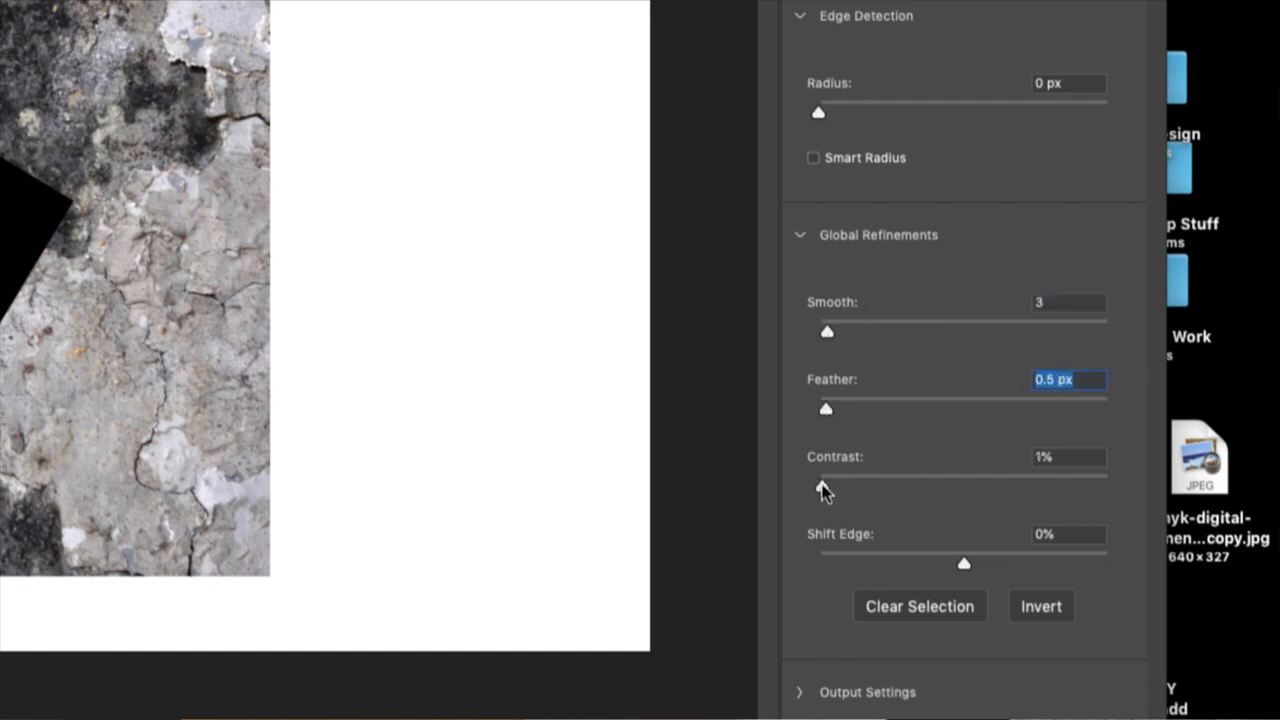
key(Tab)
drag(963, 565, 957, 567)
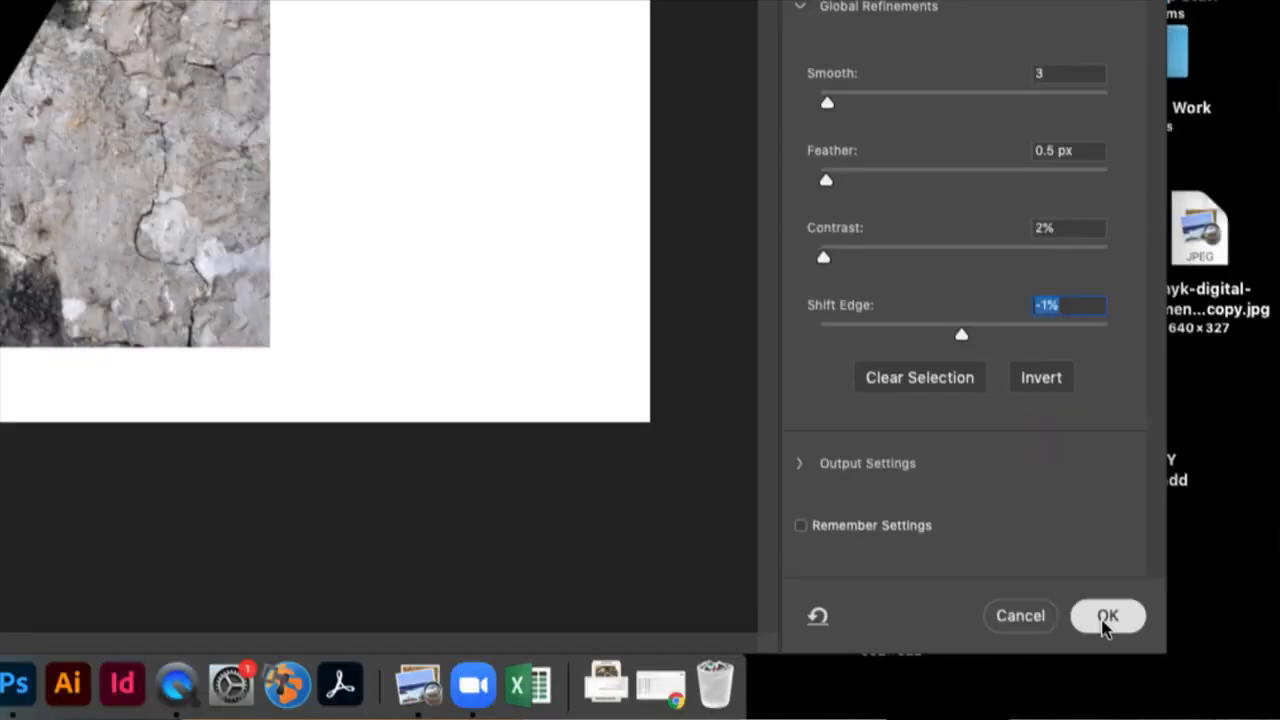
click(1107, 618)
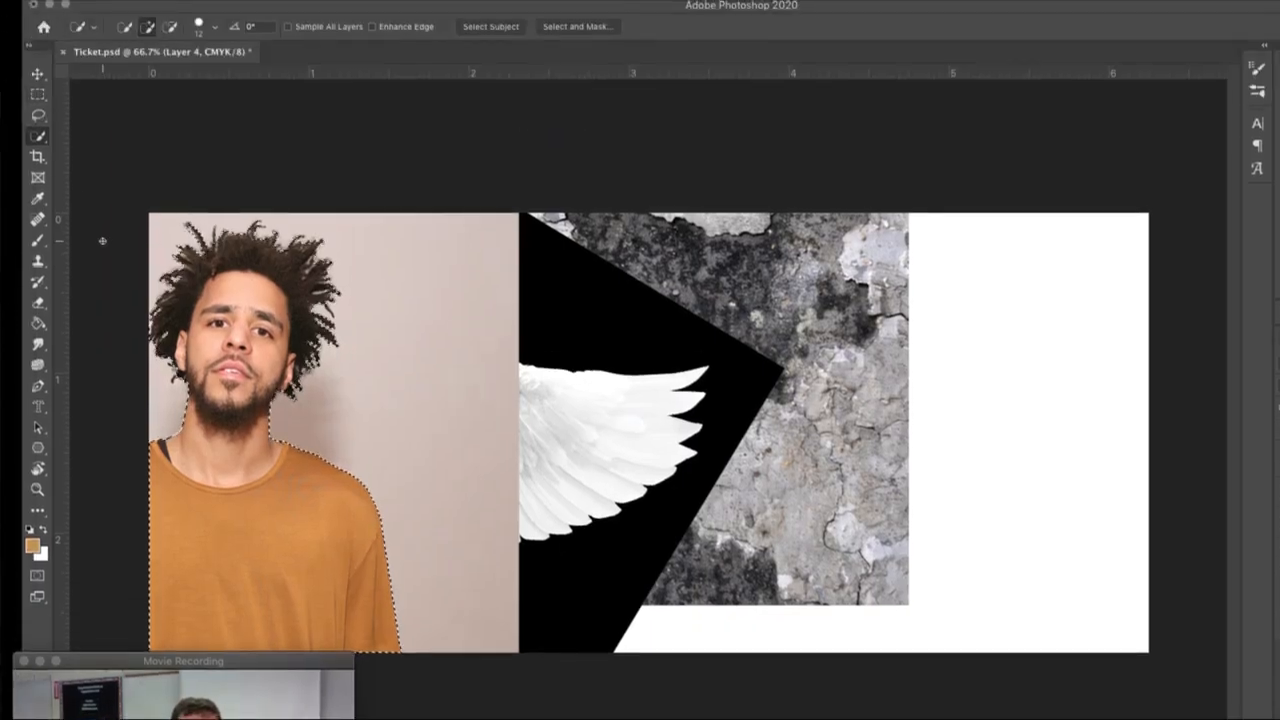
- Add a layer mask to Layer 4 that hides the background around the man
key(super+plus)
key(super+plus)
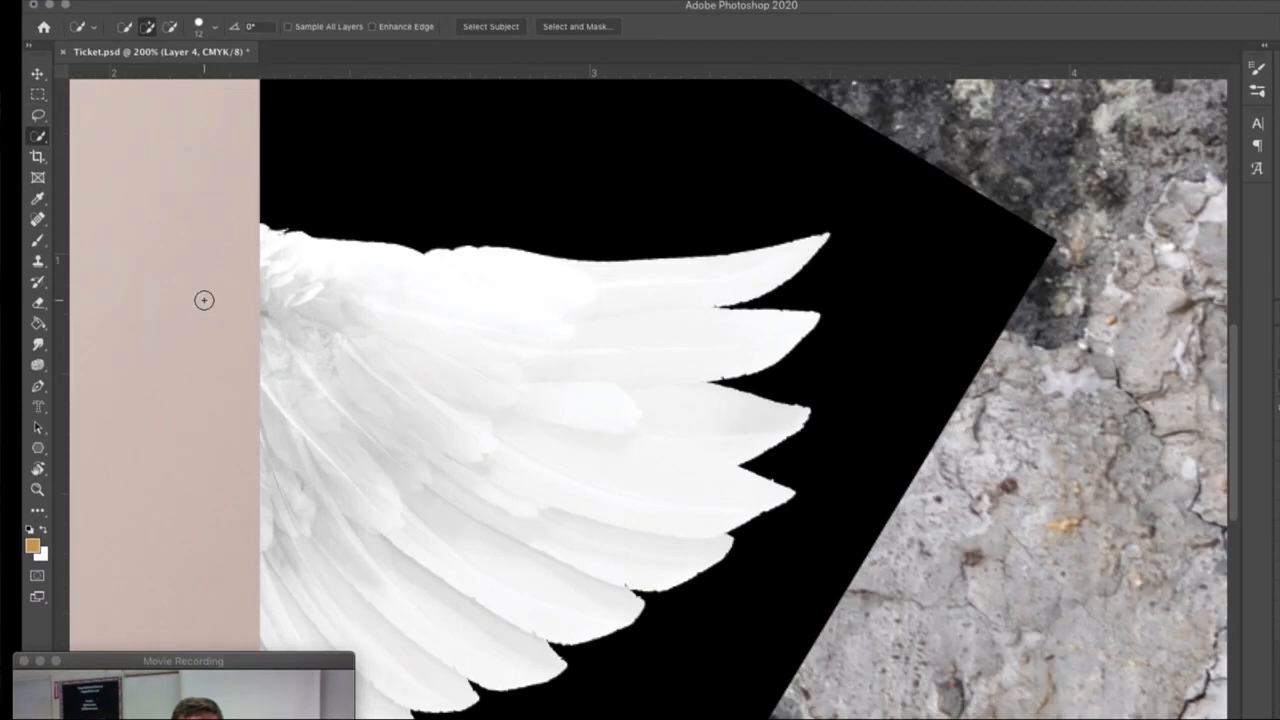
scroll(204, 300, left, 15)
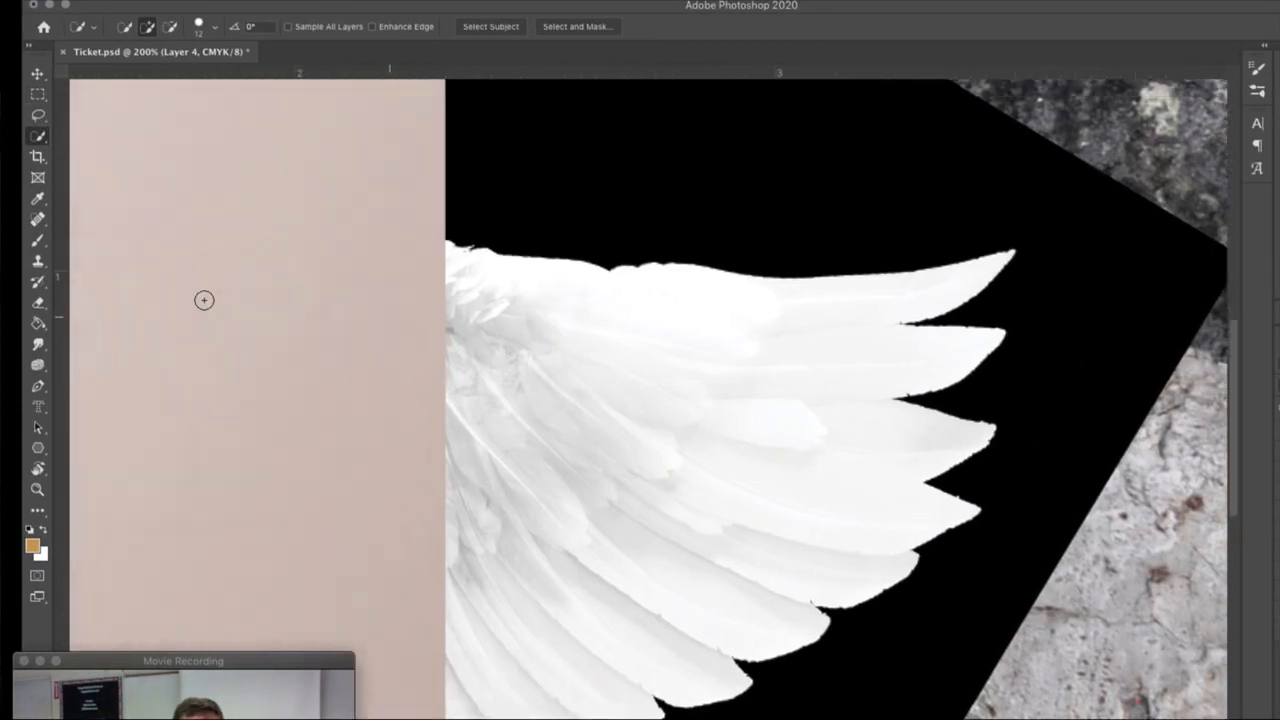
scroll(204, 300, up, 5)
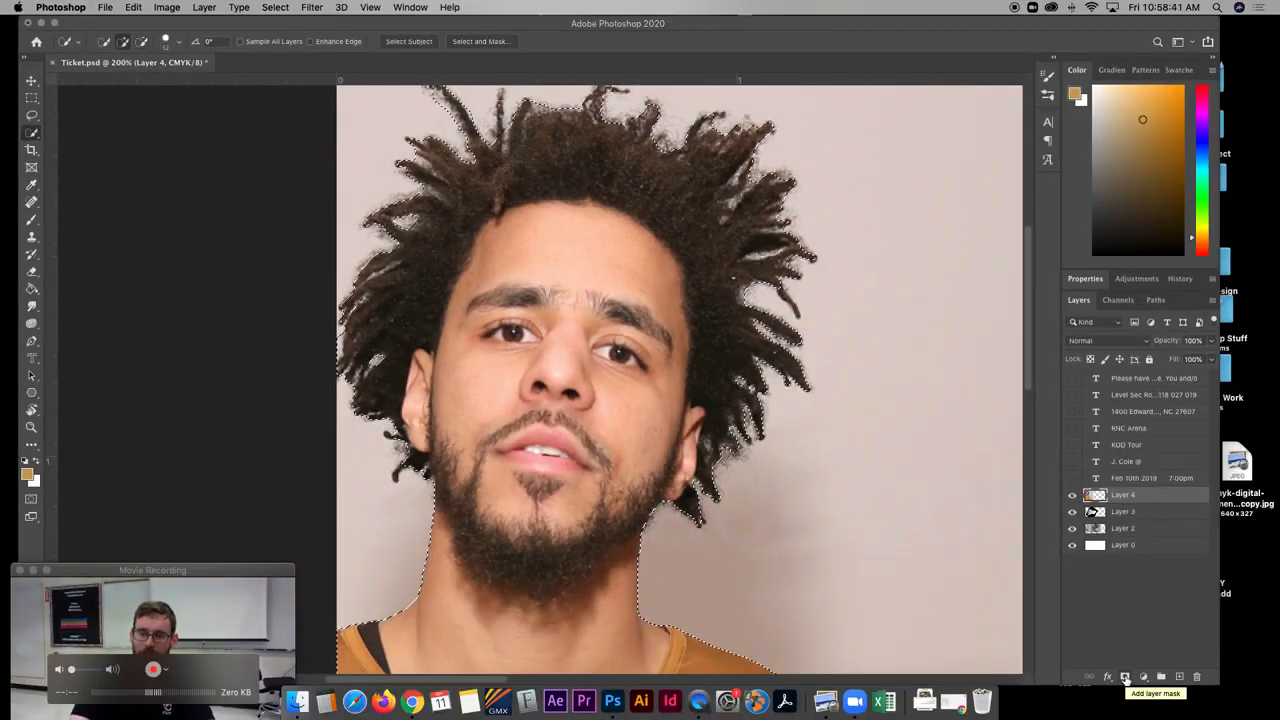
click(1125, 677)
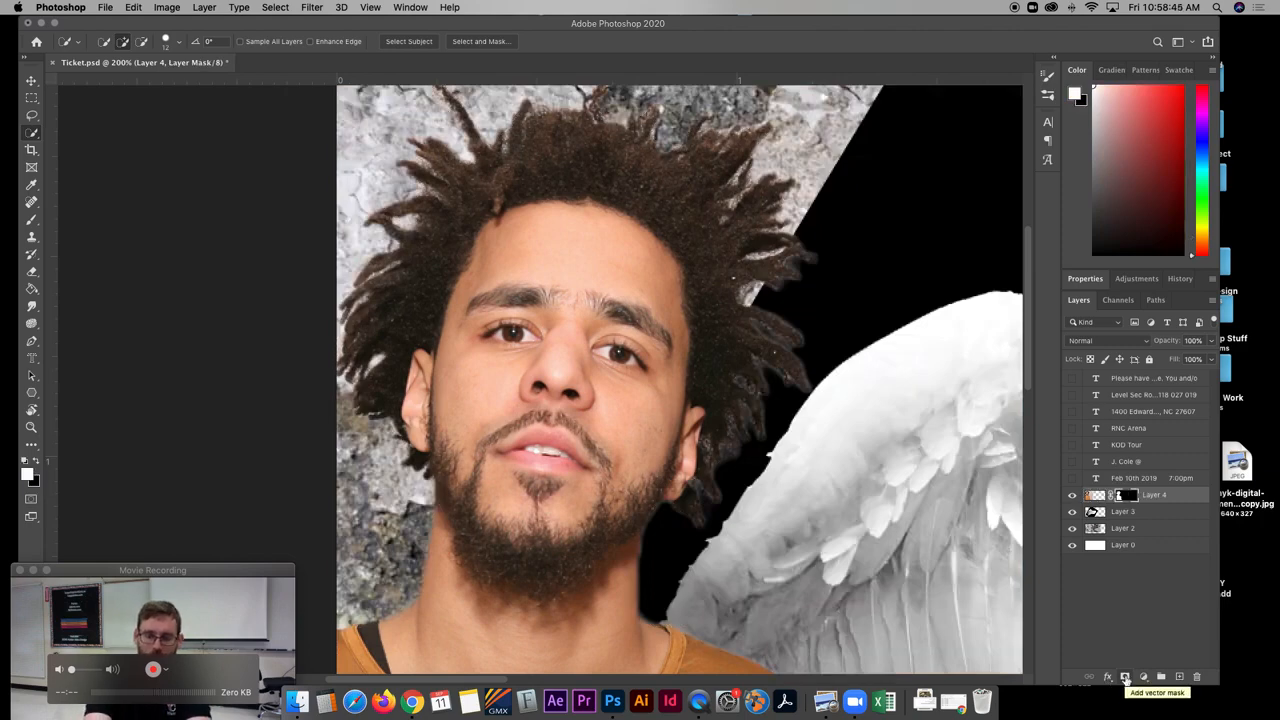
- Select the black background around the wing on Layer 3 with the Magic Wand tool
key(super+minus)
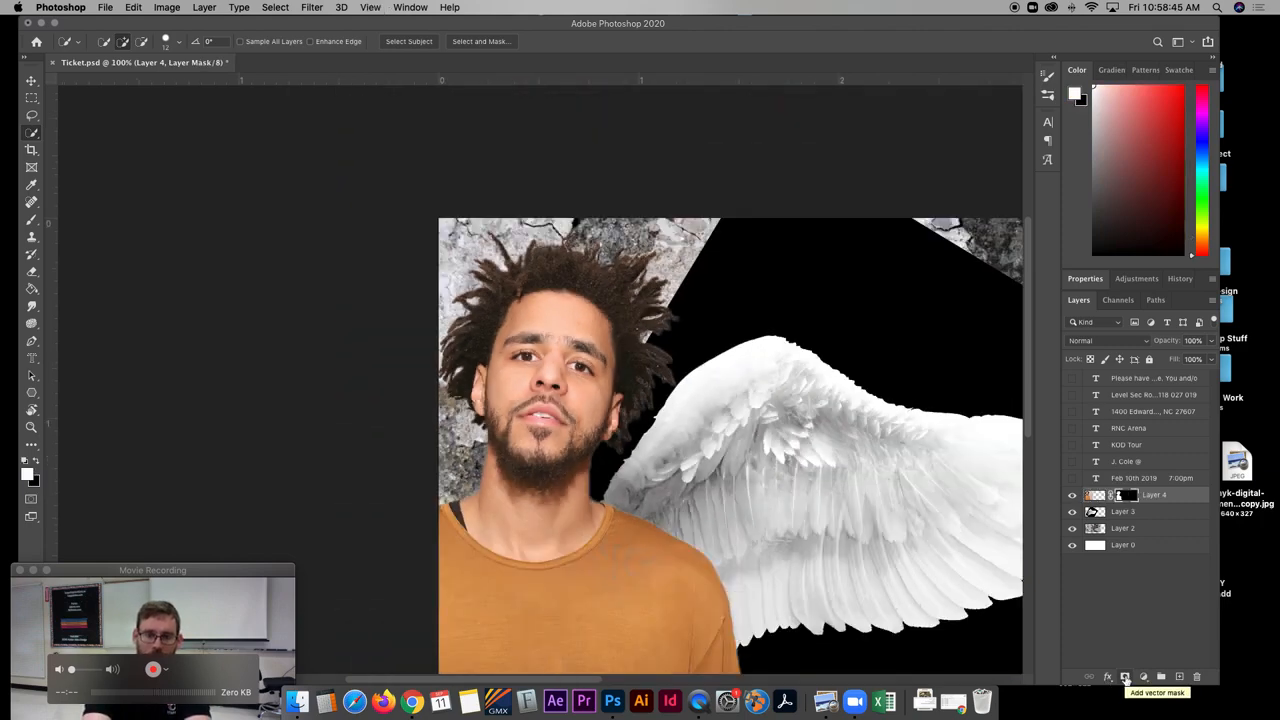
click(1124, 512)
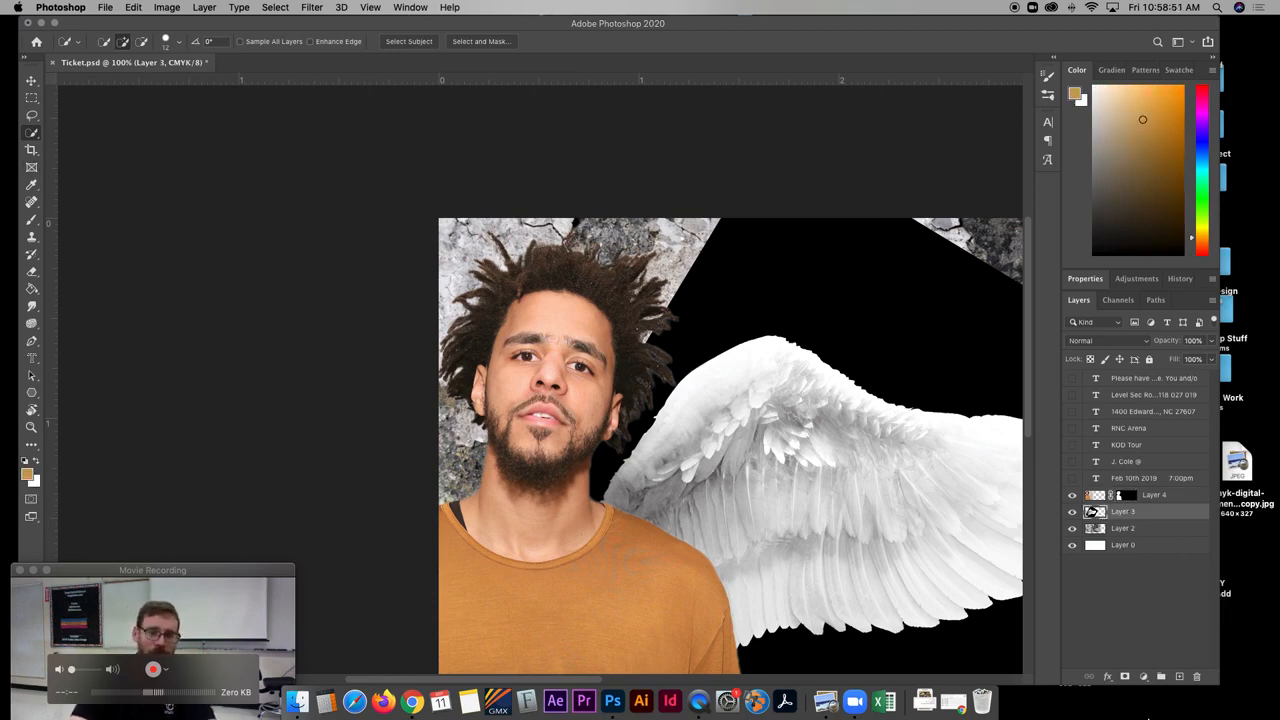
scroll(465, 242, right, 5)
scroll(465, 242, down, 2)
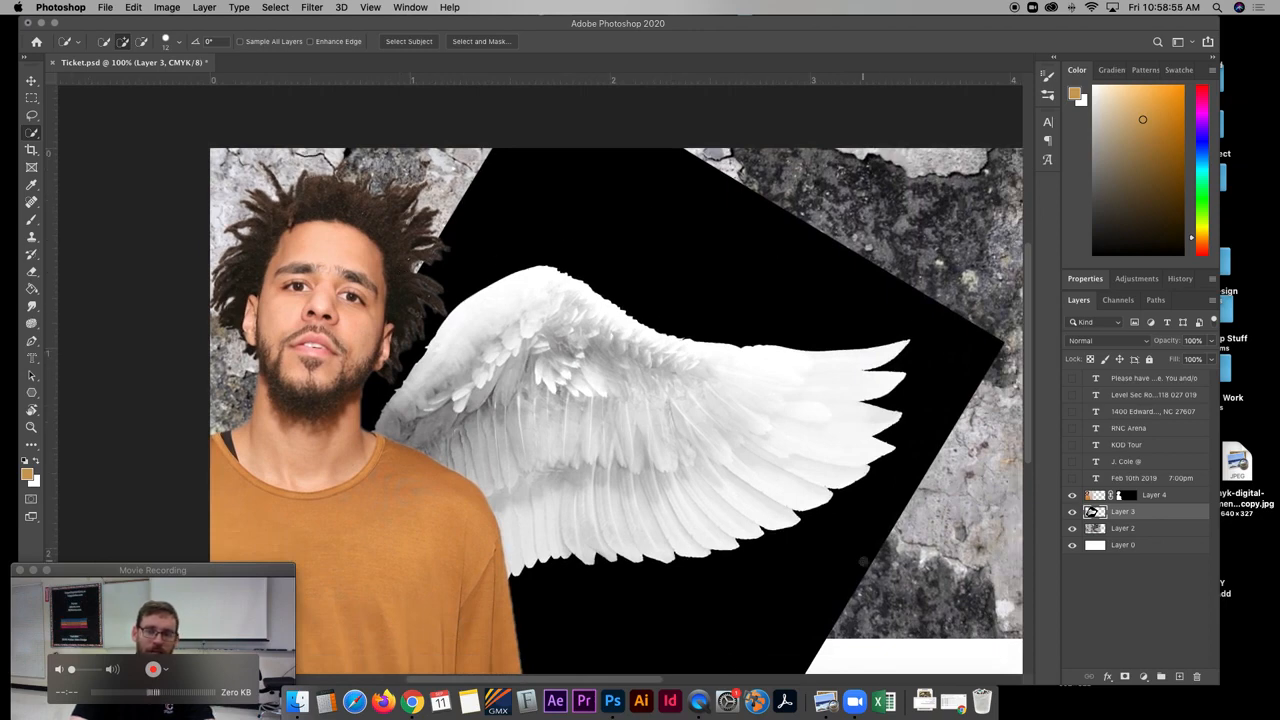
click(33, 132)
click(80, 158)
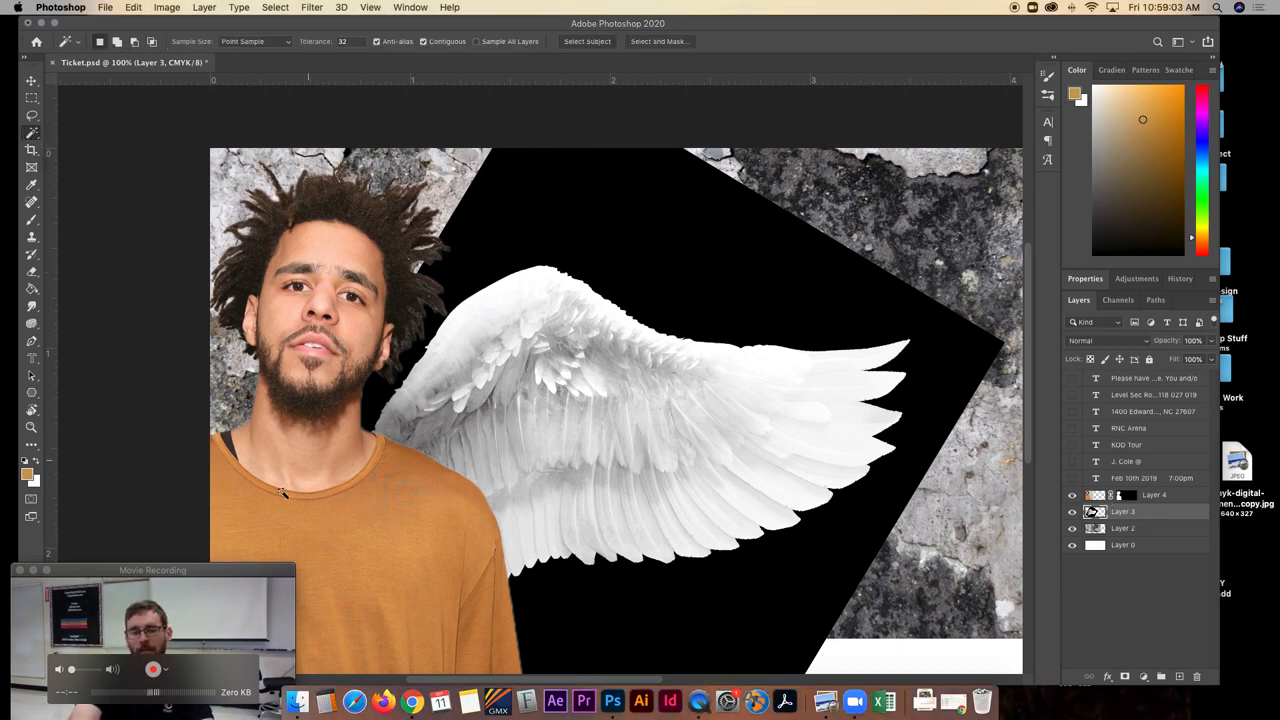
click(281, 613)
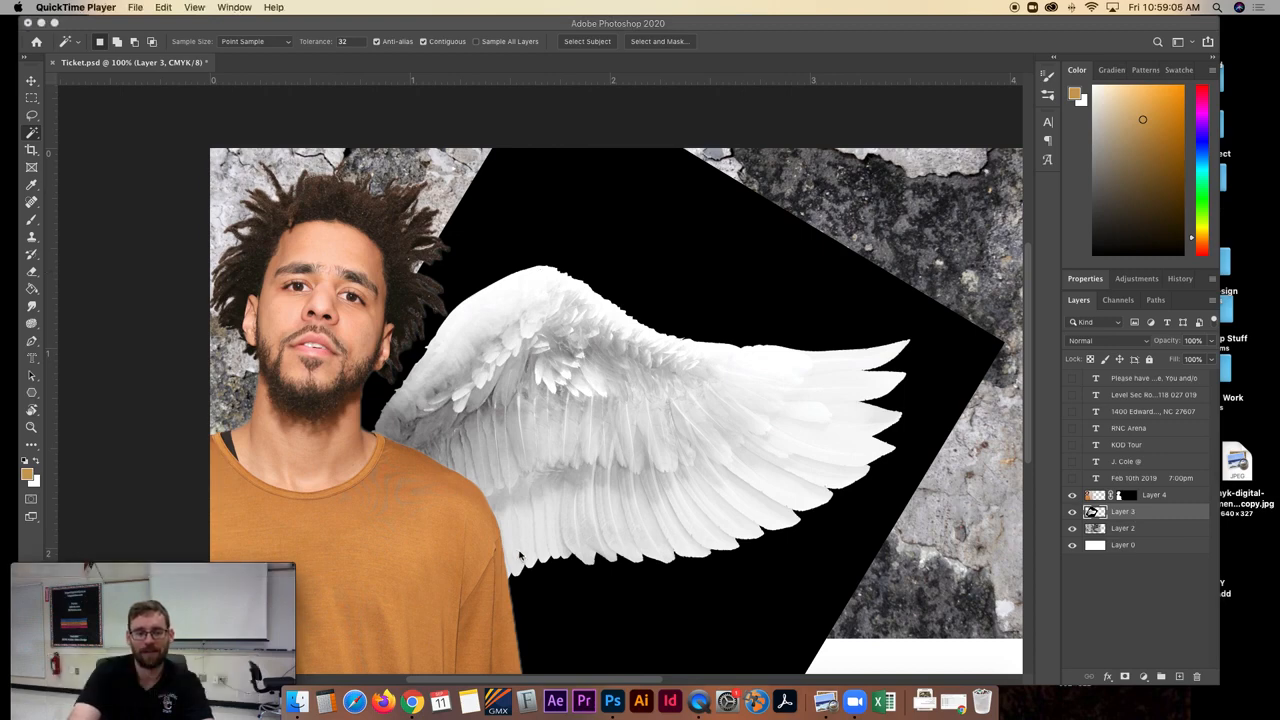
click(806, 595)
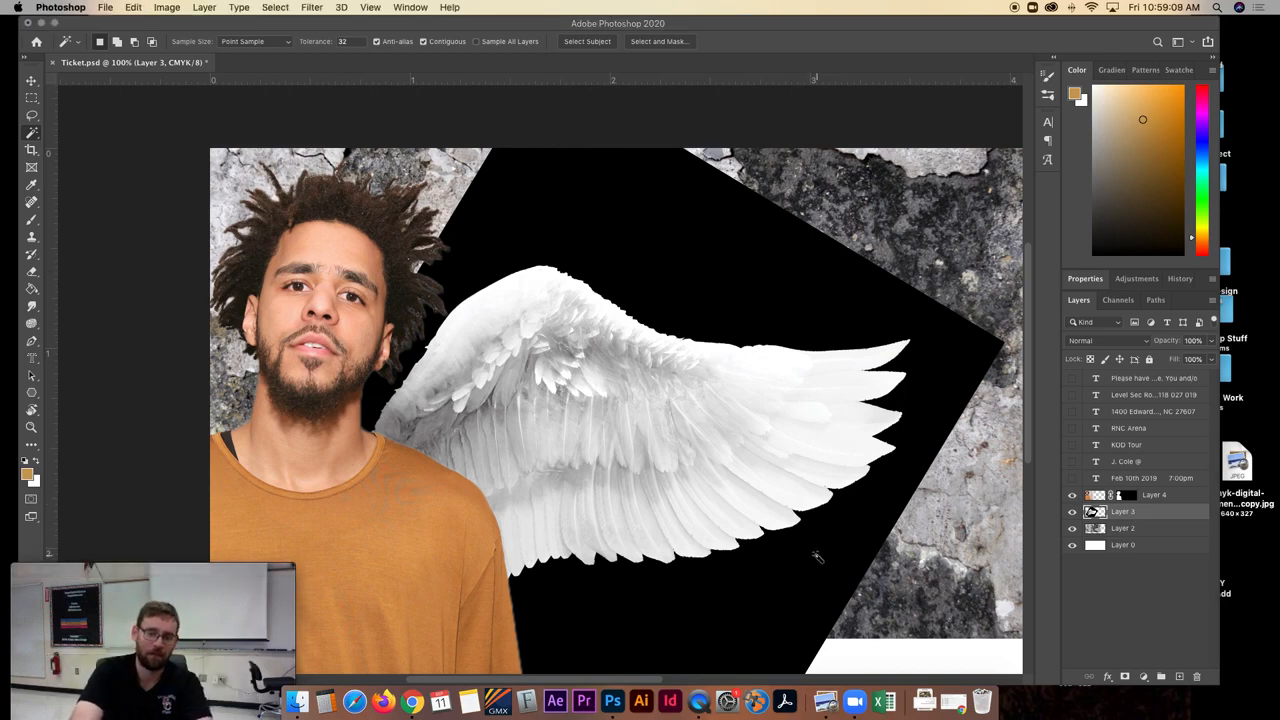
click(743, 587)
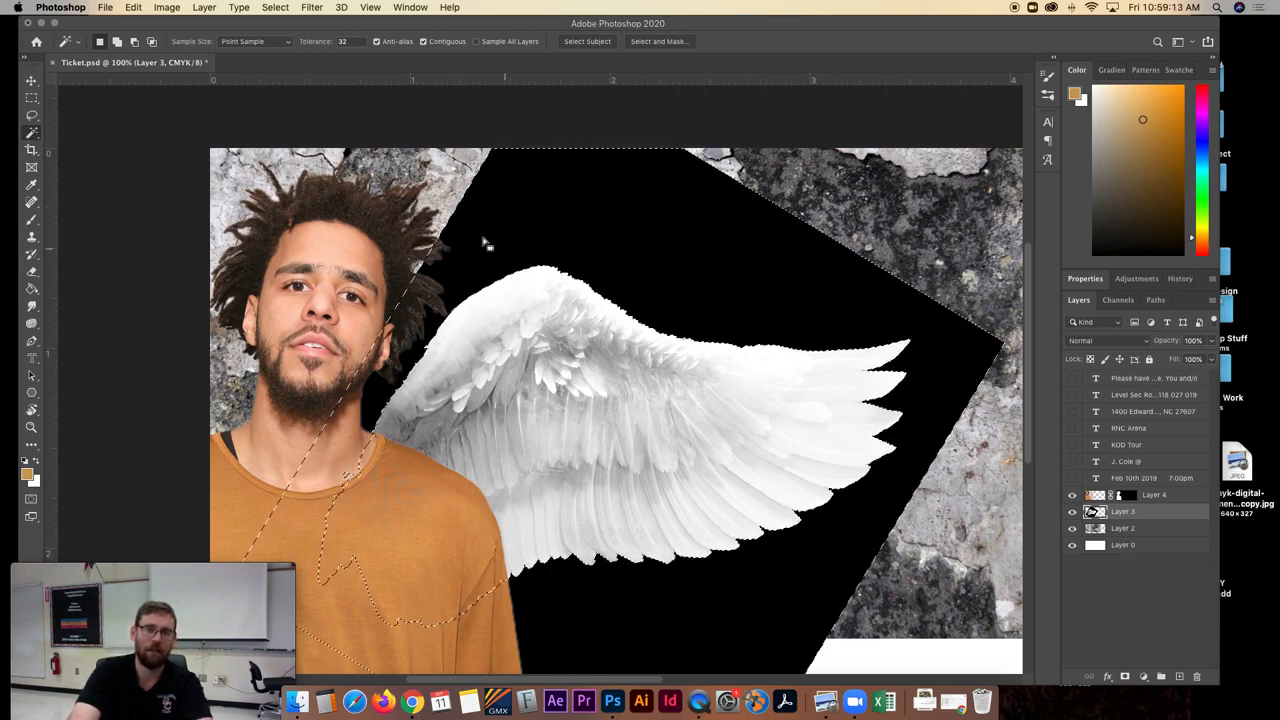
- Try masking Layer 3 with the black background selection and undo the mask
click(1124, 677)
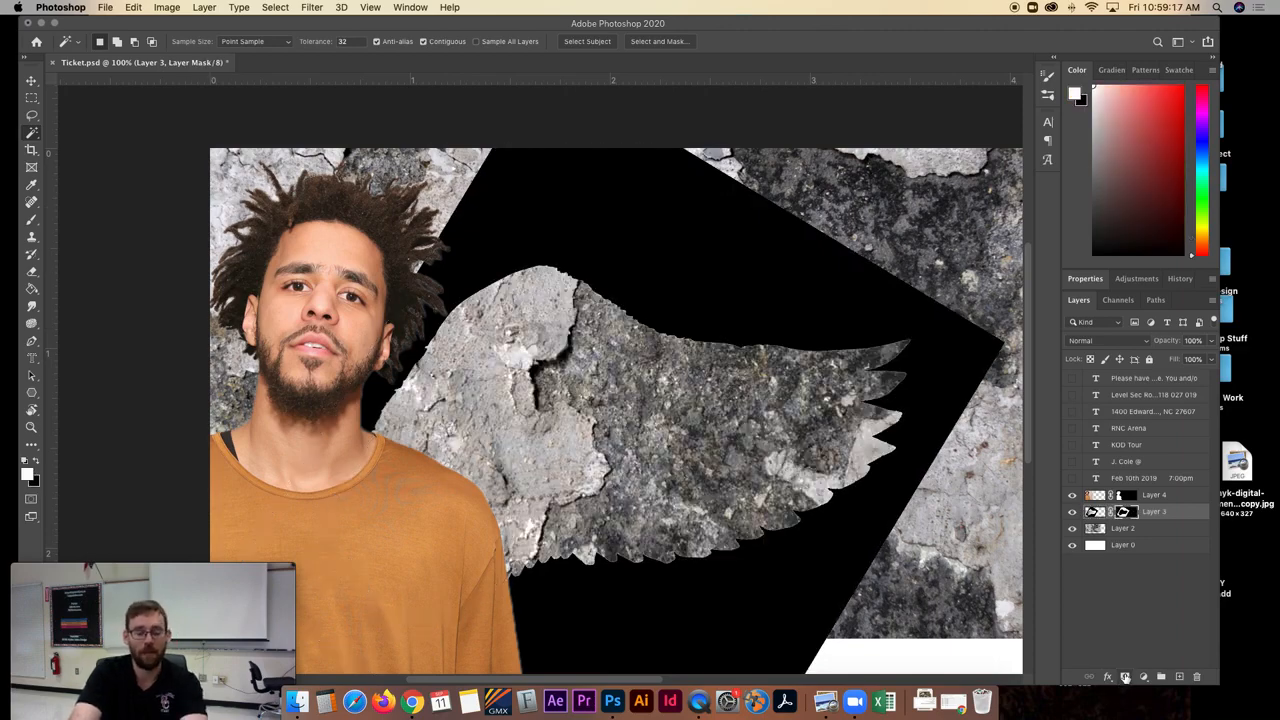
key(super+z)
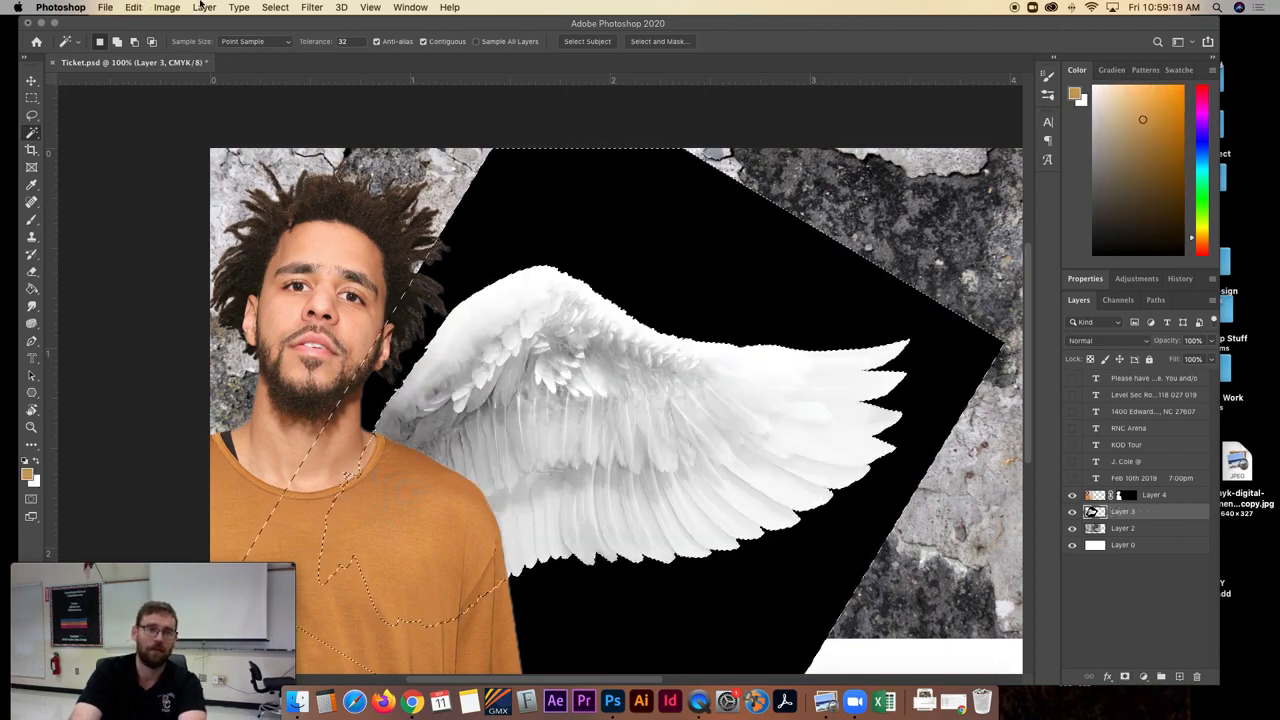
- Invert the selection and add a layer mask to Layer 3 that keeps only the wing
click(274, 7)
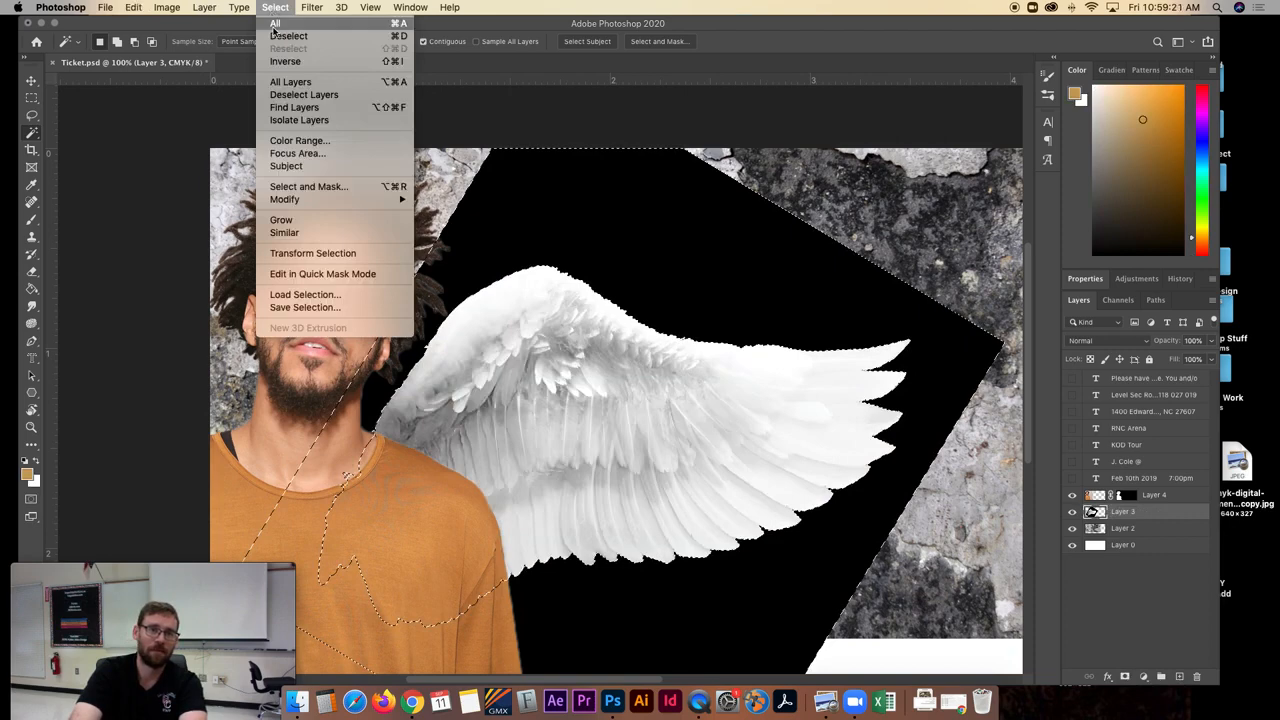
click(285, 62)
scroll(700, 450, left, 1)
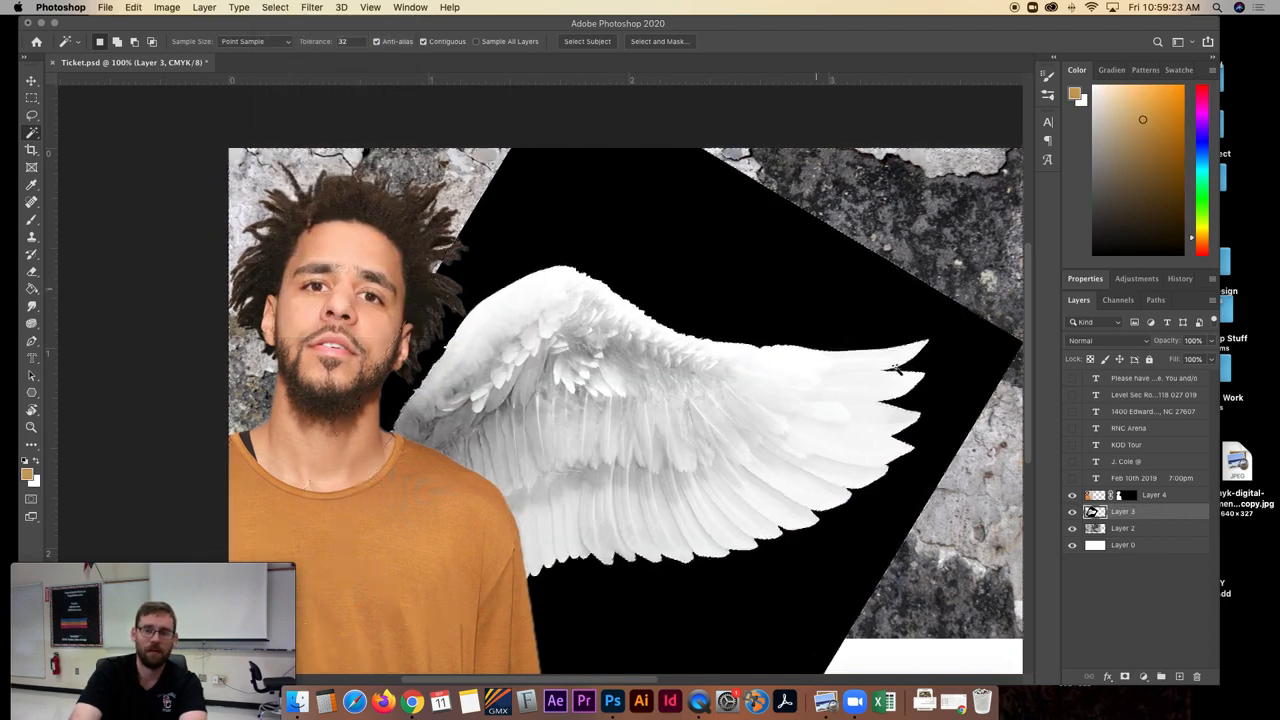
click(1124, 677)
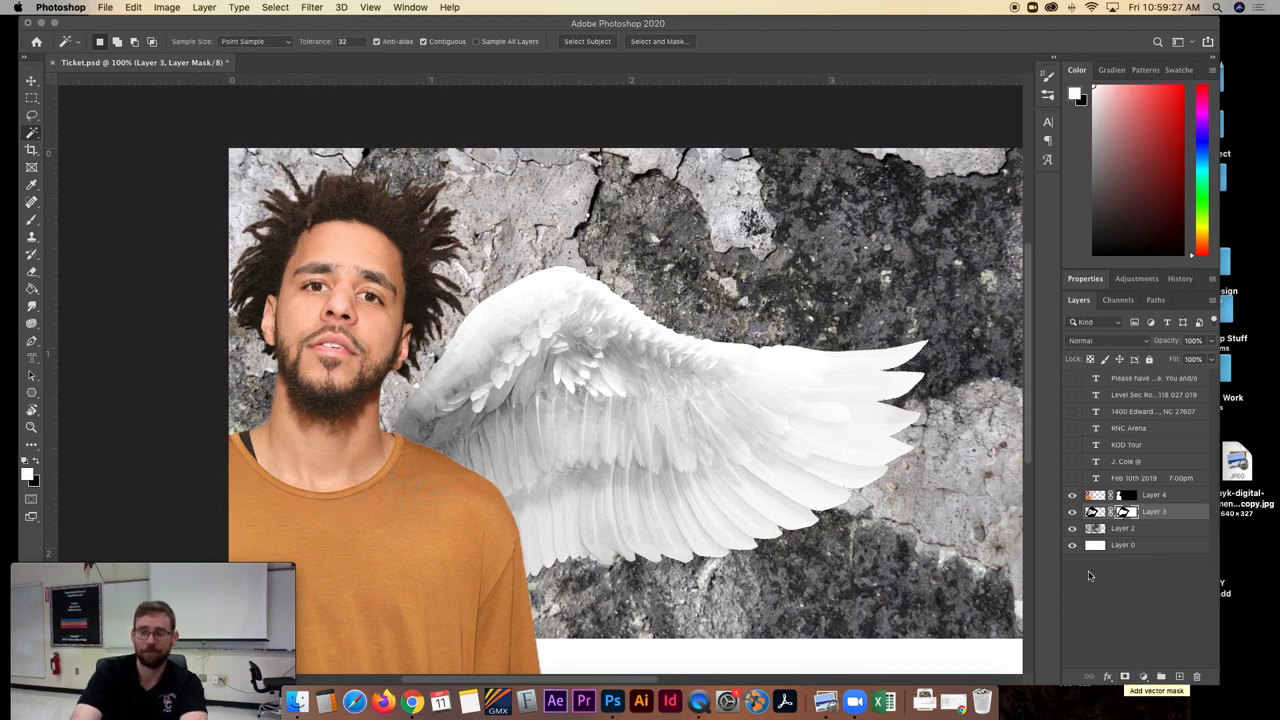
click(1125, 530)
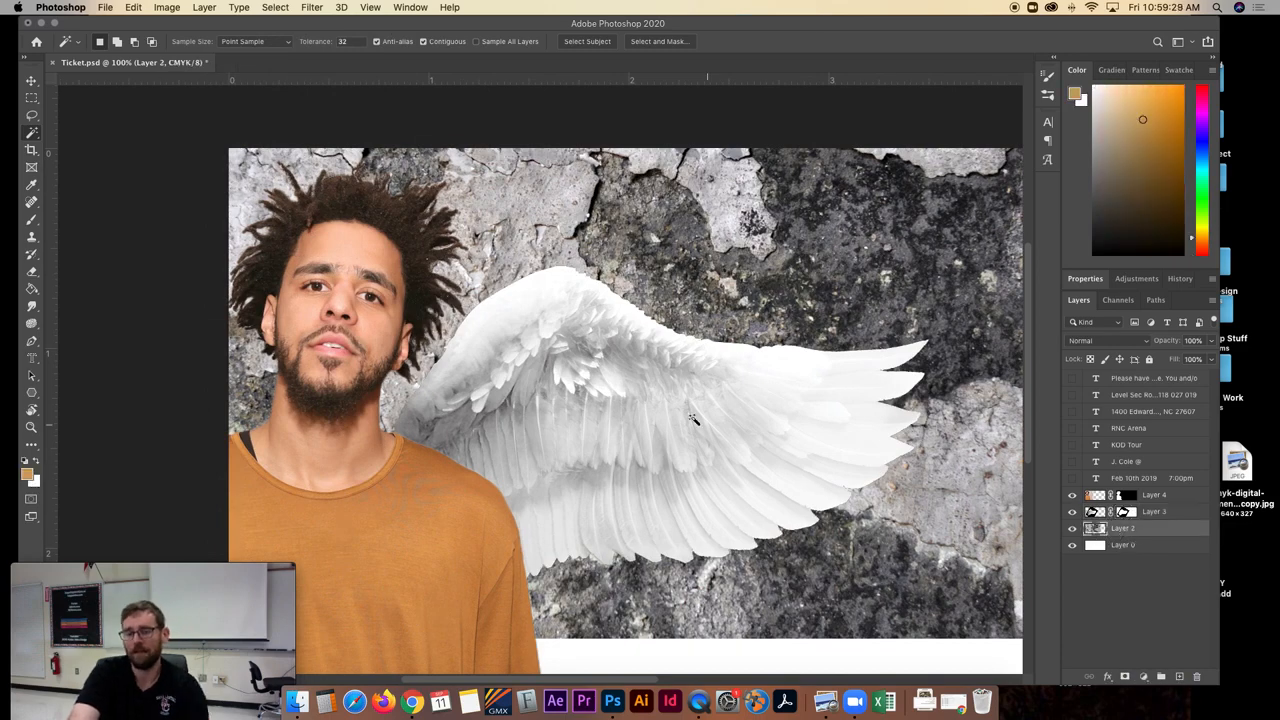
scroll(850, 373, right, 5)
scroll(850, 373, down, 3)
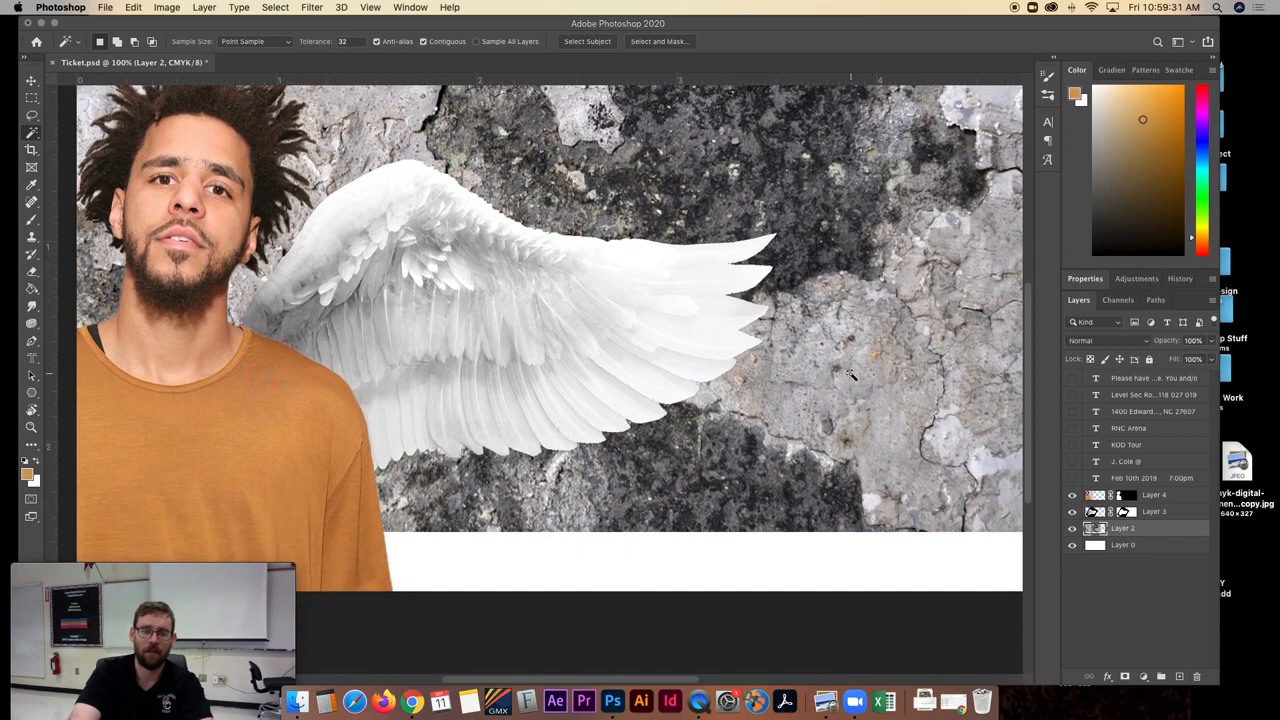
scroll(850, 373, left, 3)
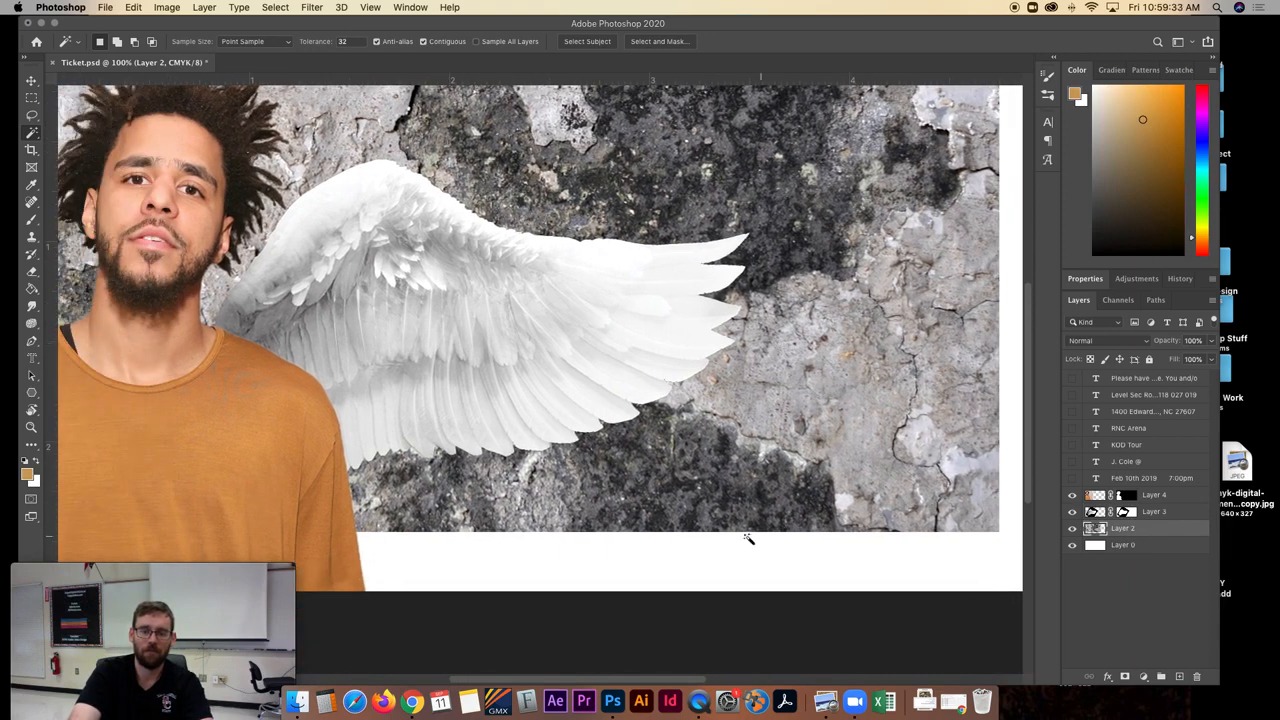
scroll(670, 540, right, 5)
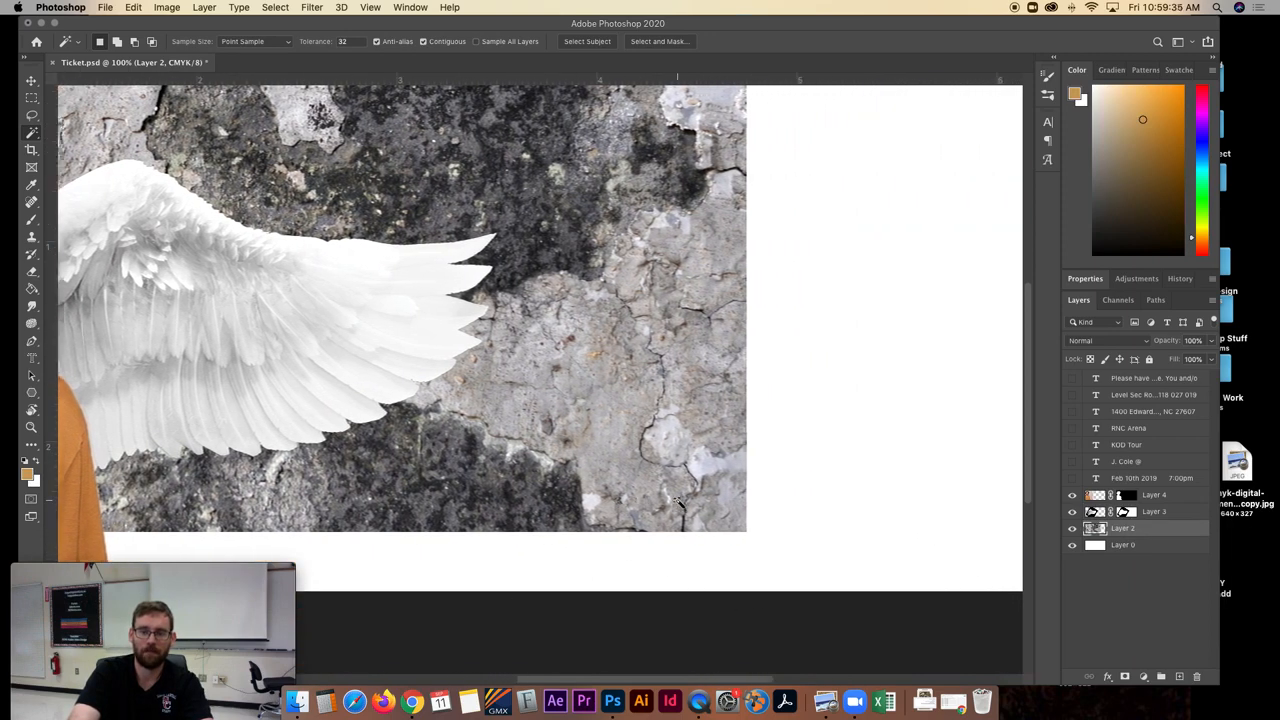
scroll(436, 346, left, 7)
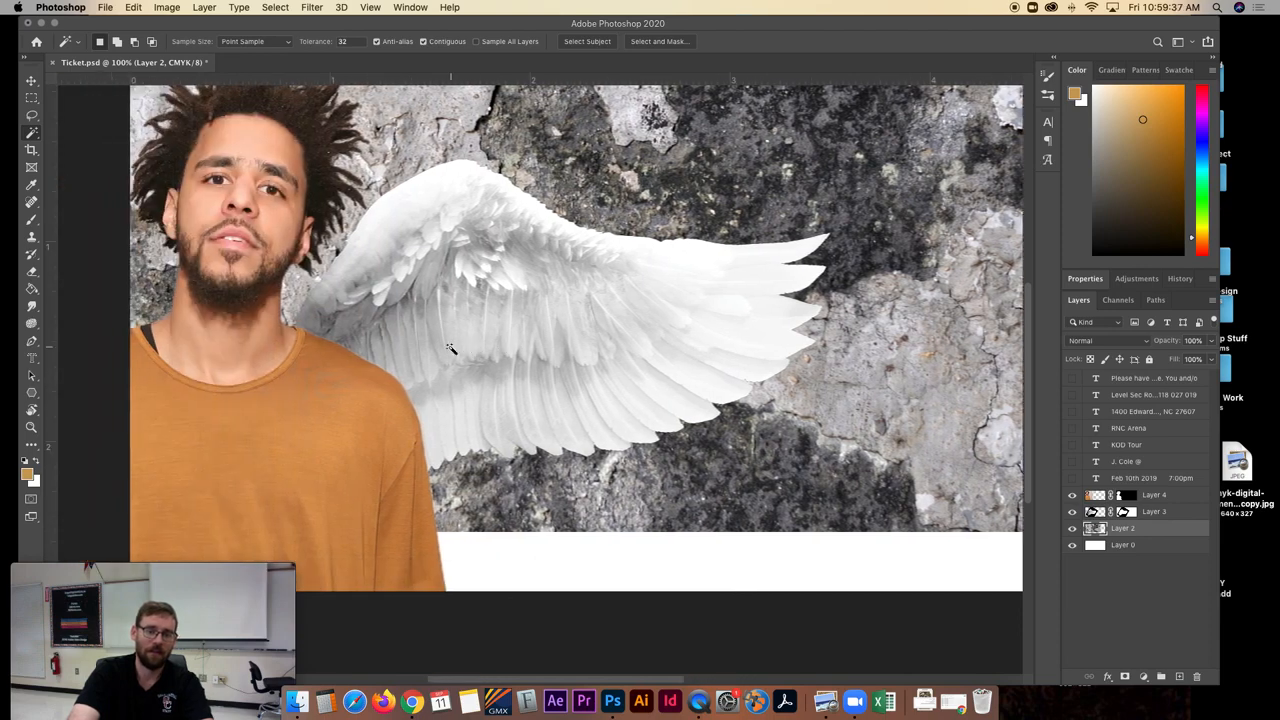
scroll(450, 347, up, 2)
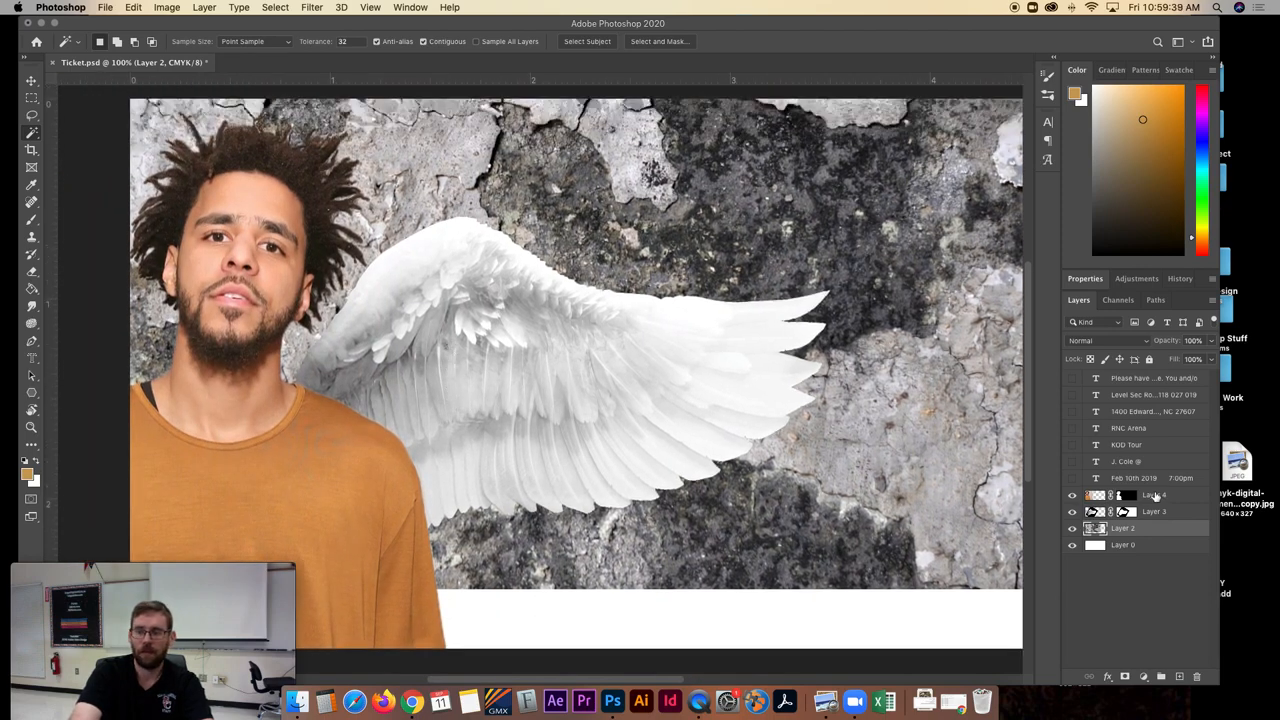
- Add a Photo Filter adjustment layer above Layer 4 using Warming Filter (85) at 51% density
click(1153, 496)
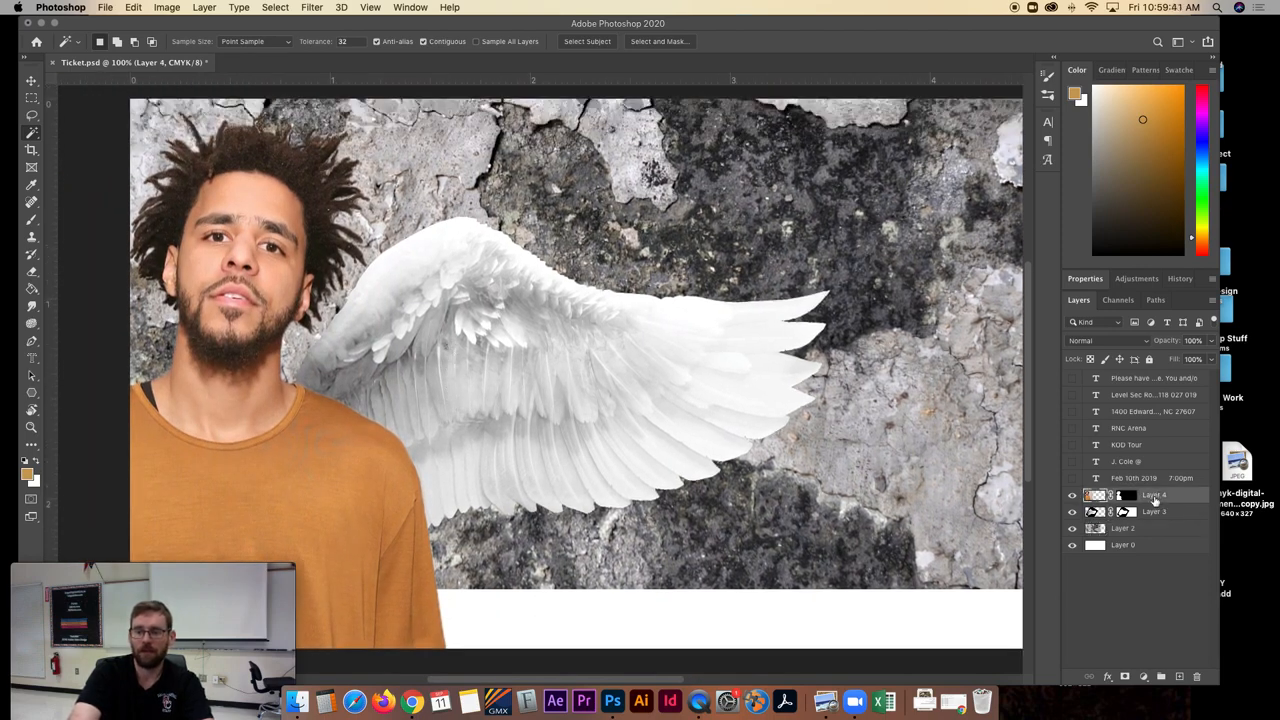
click(1143, 677)
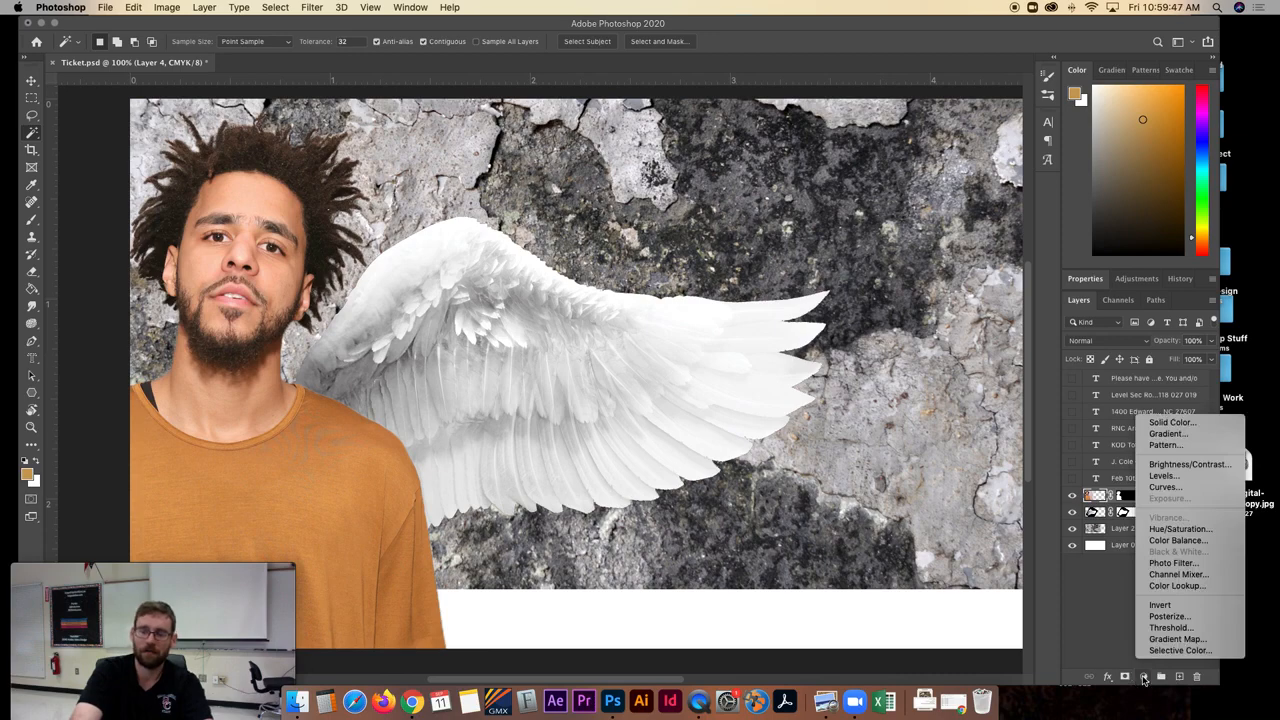
click(1173, 564)
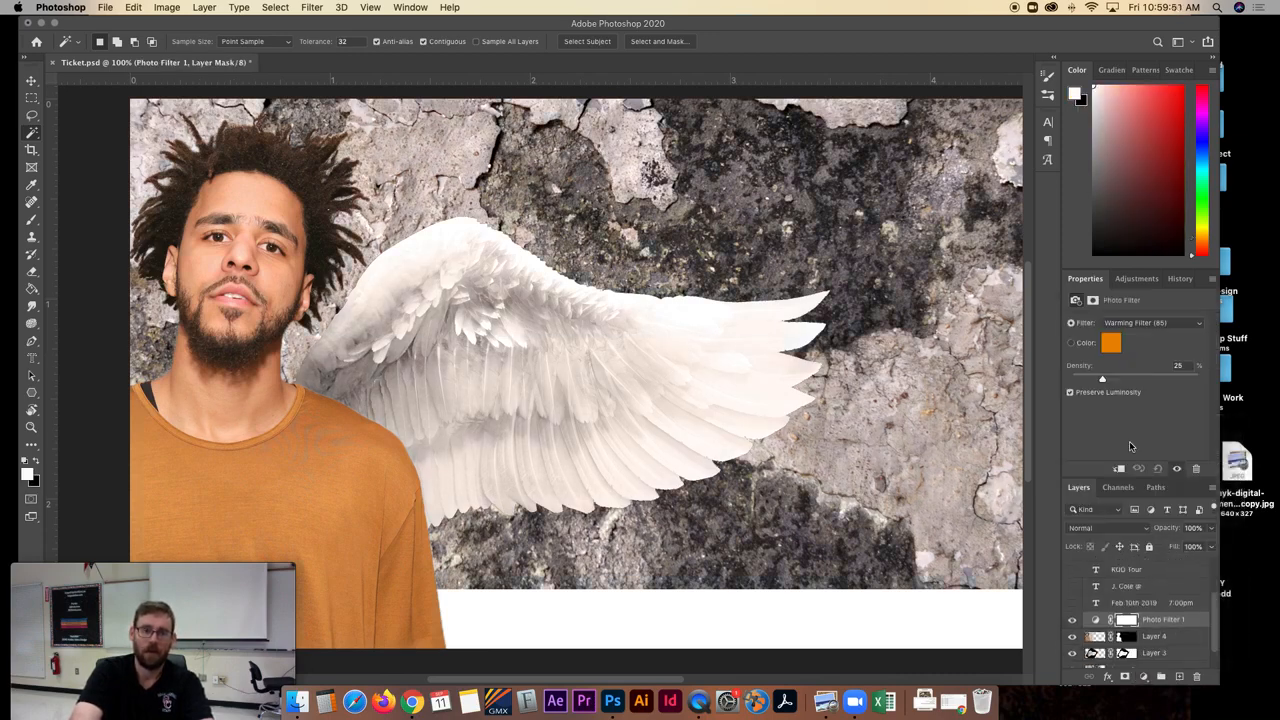
drag(1102, 378, 1156, 380)
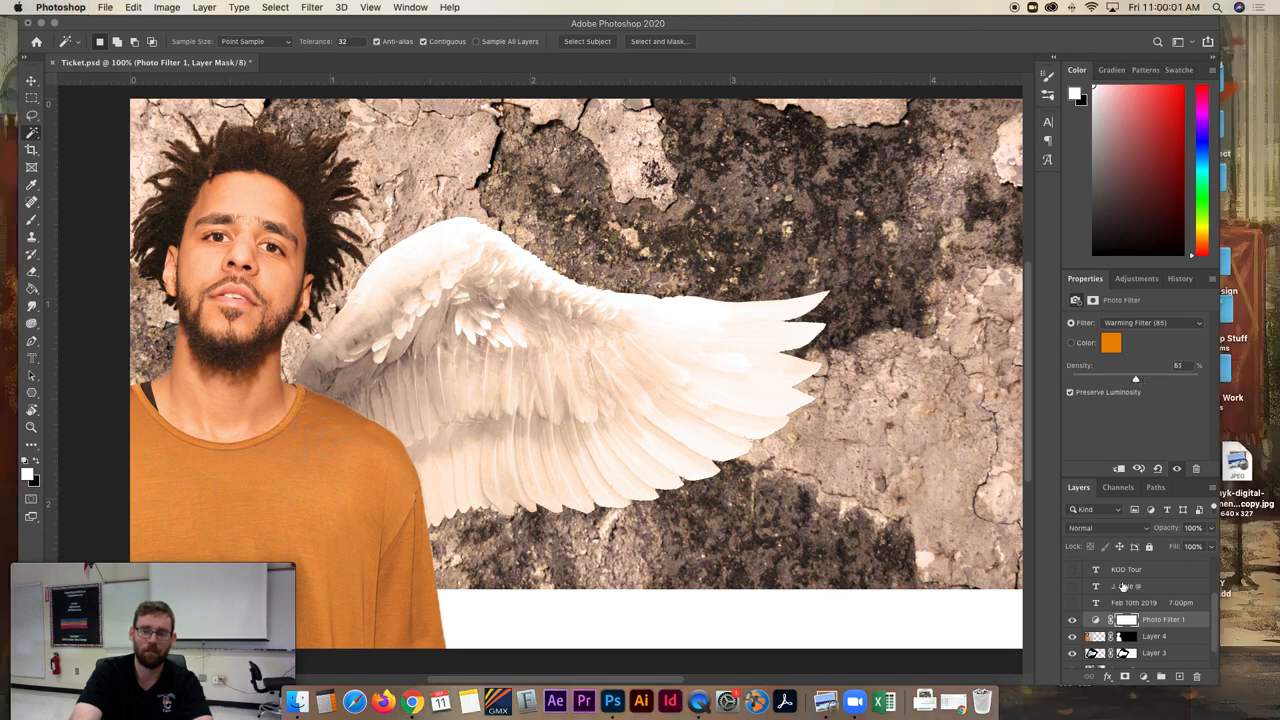
- Try clipping the Photo Filter to Layer 4 at 100% density, release the clipping and readjust the density
scroll(1127, 593, down, 2)
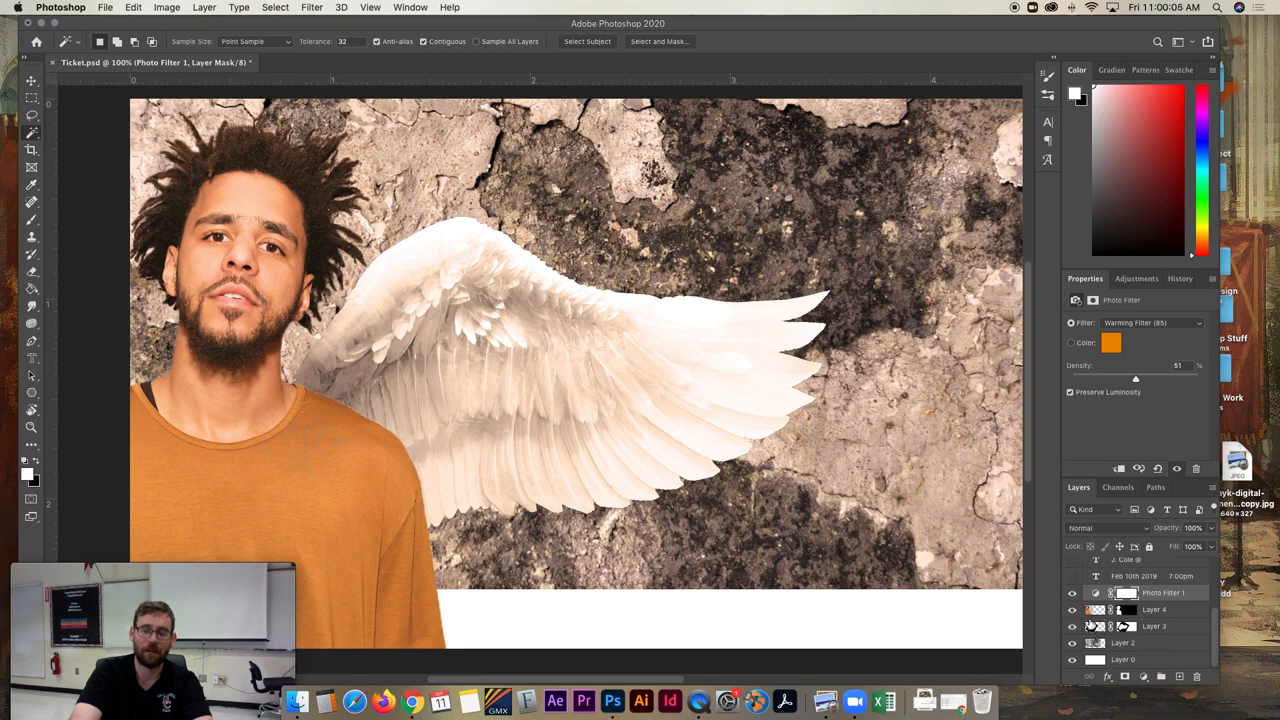
scroll(1105, 590, up, 3)
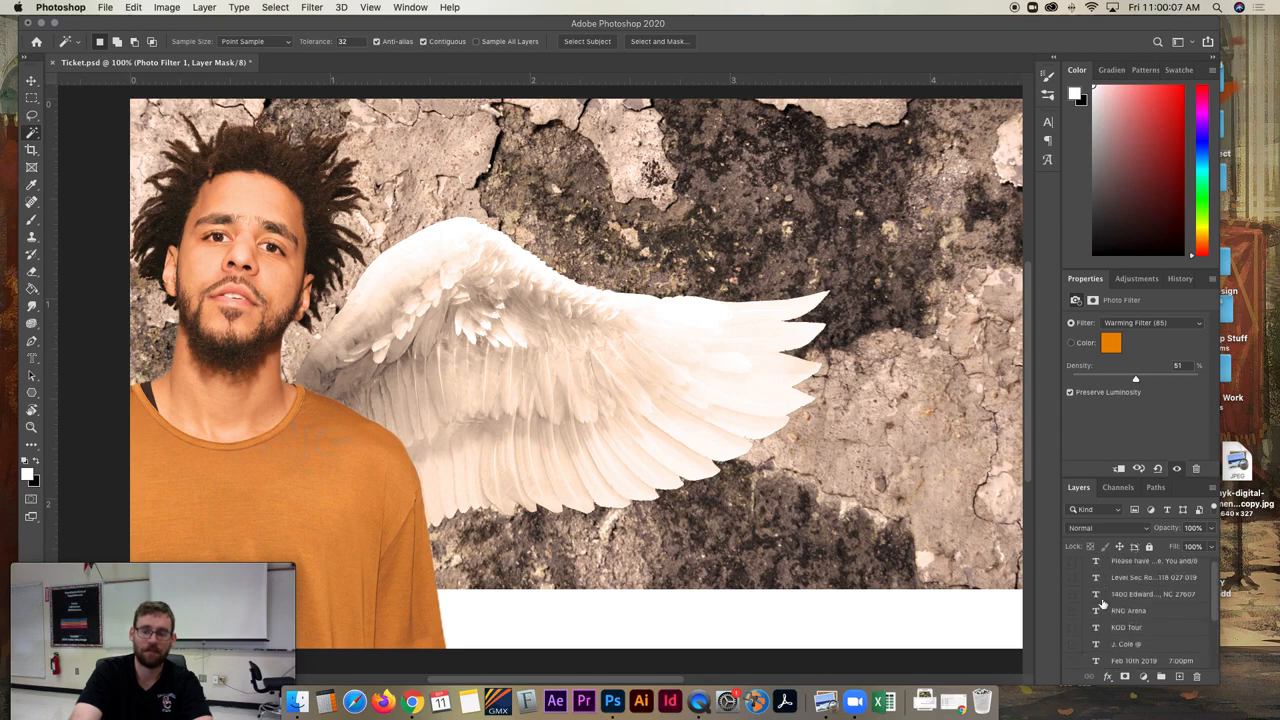
scroll(1102, 604, down, 3)
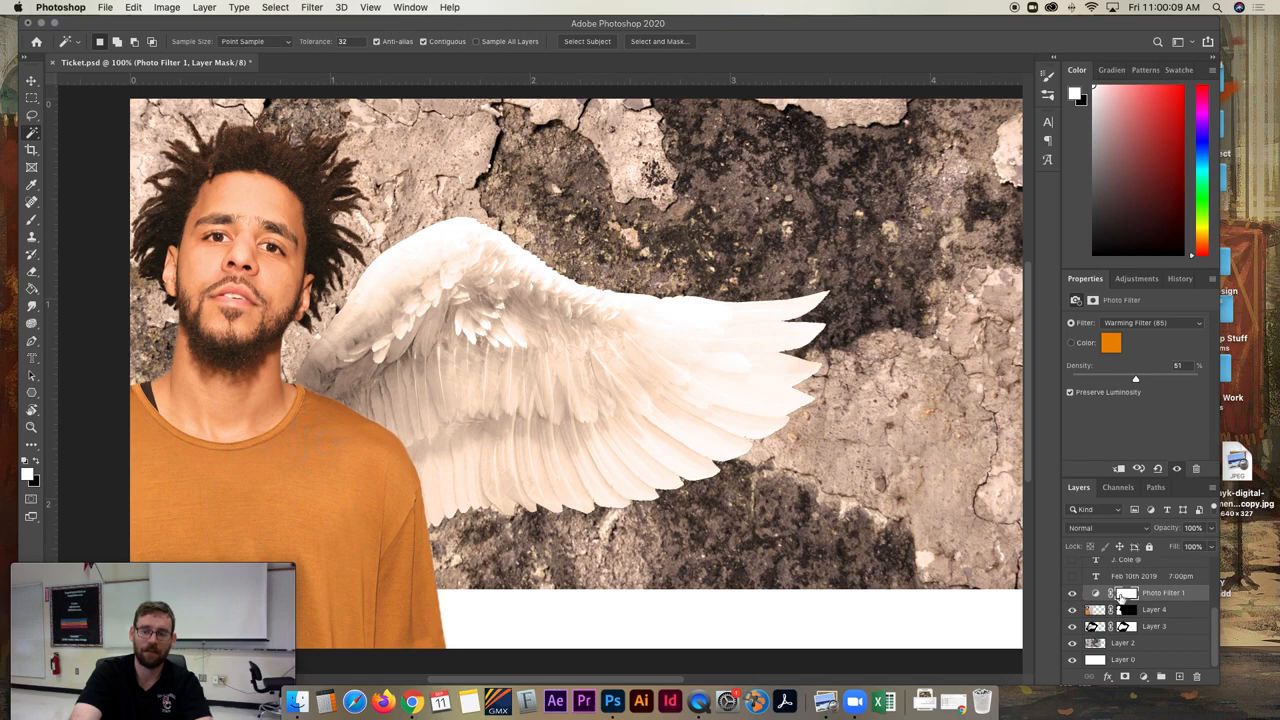
click(1121, 469)
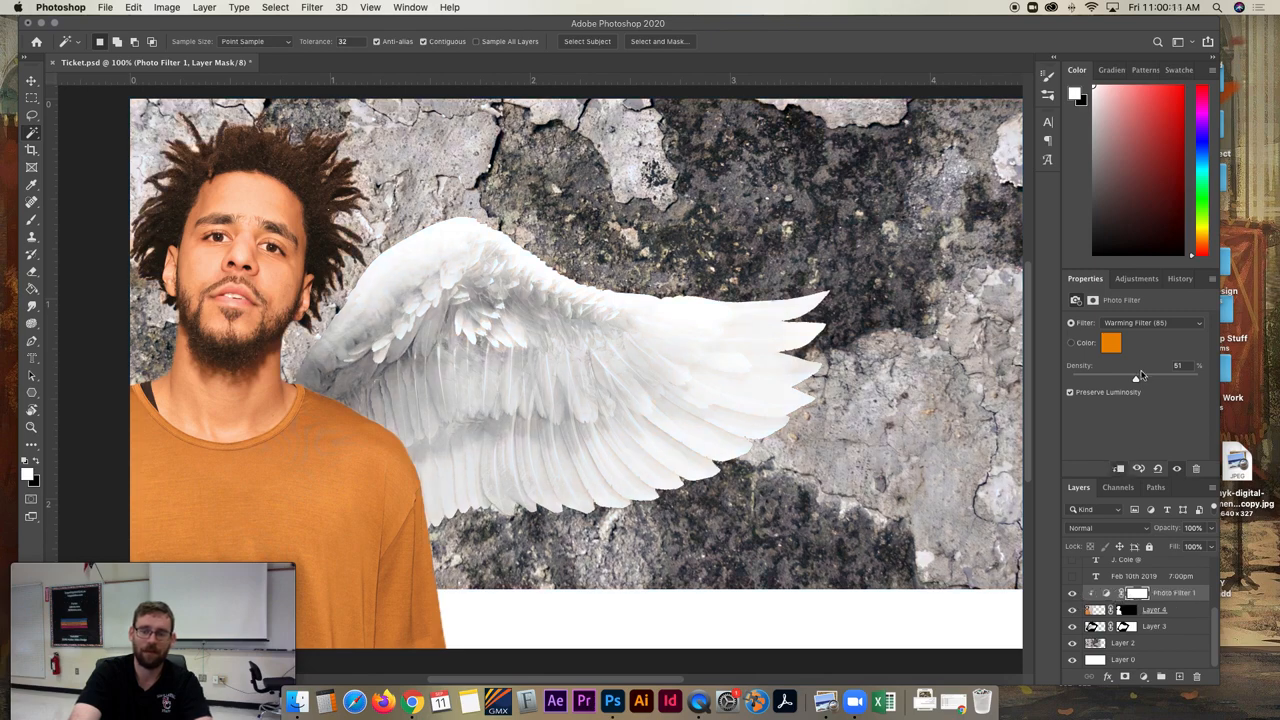
drag(1148, 381, 1220, 376)
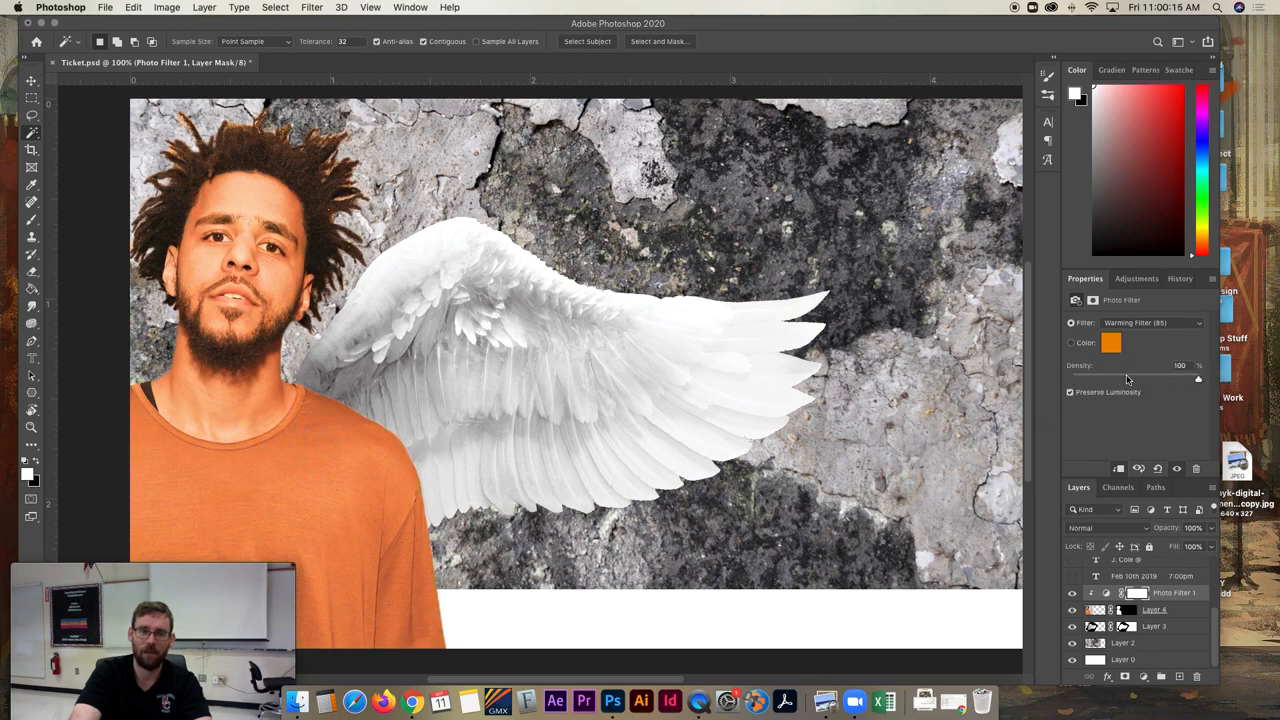
drag(1126, 380, 1076, 381)
click(1116, 468)
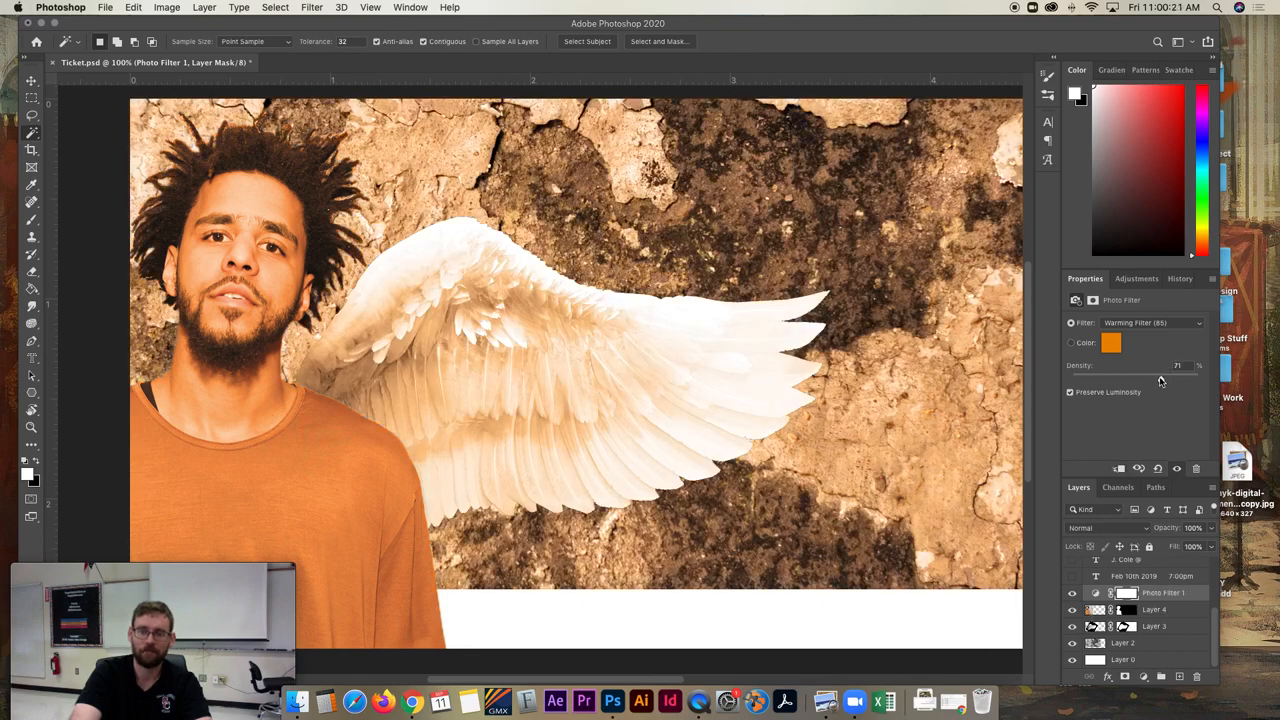
drag(1145, 379, 1149, 380)
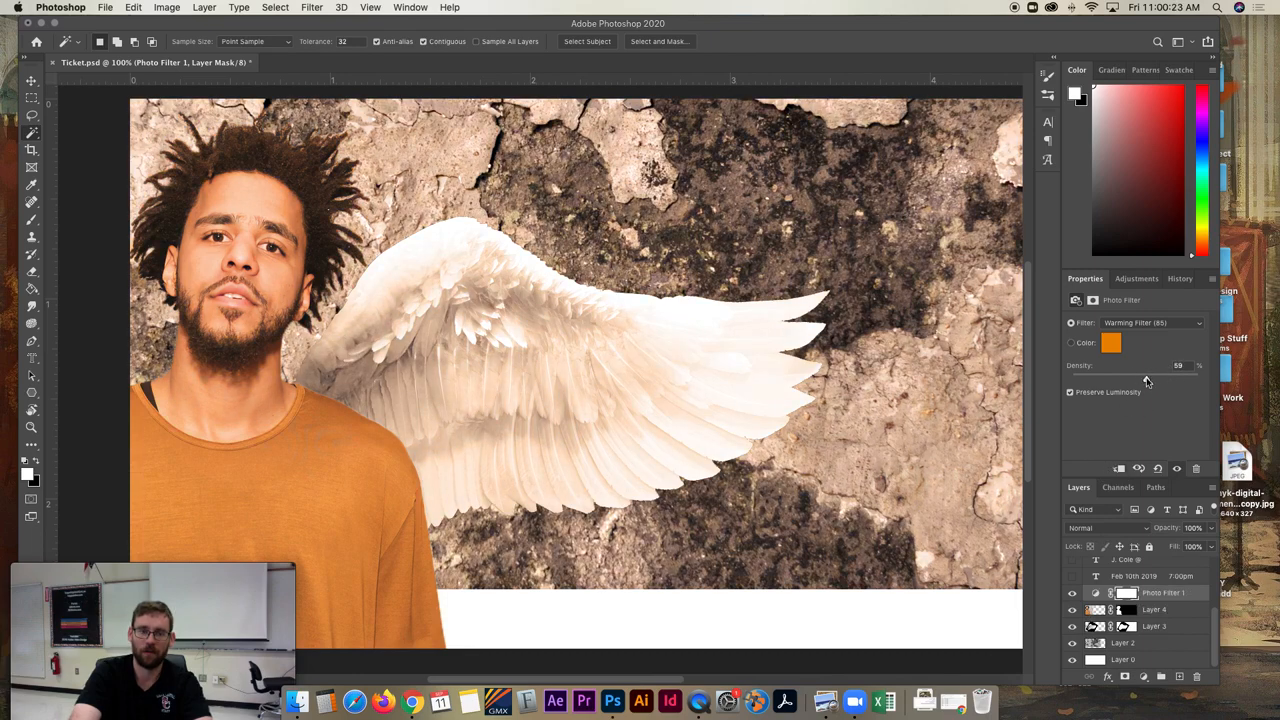
- Add a Gradient Map adjustment layer directly above Layer 2 and open its gradient for editing
click(1126, 645)
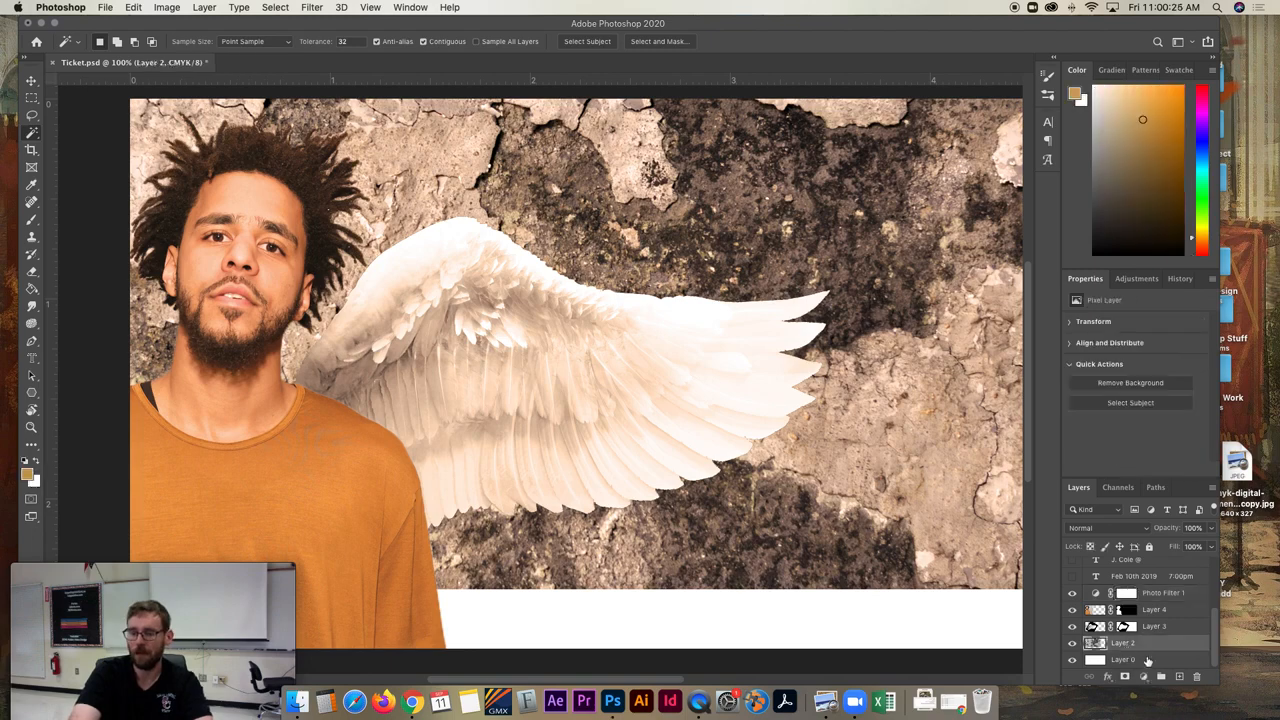
click(1073, 645)
click(1073, 645)
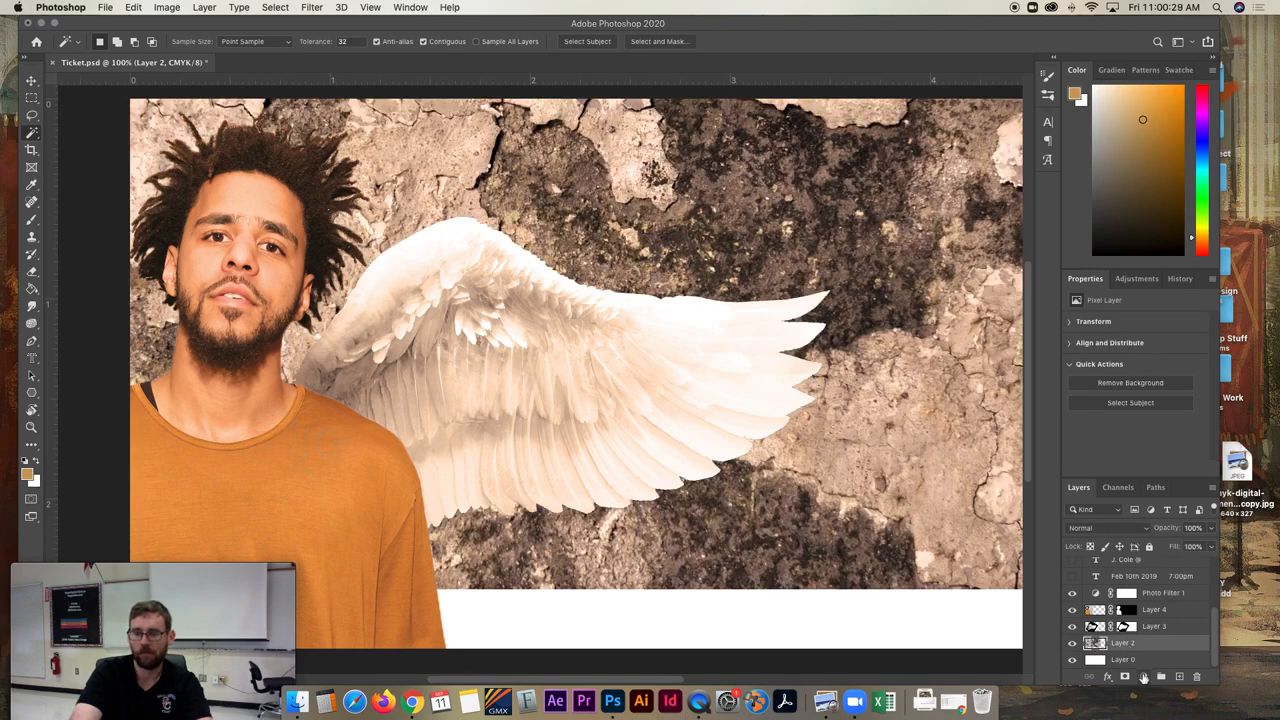
click(1144, 678)
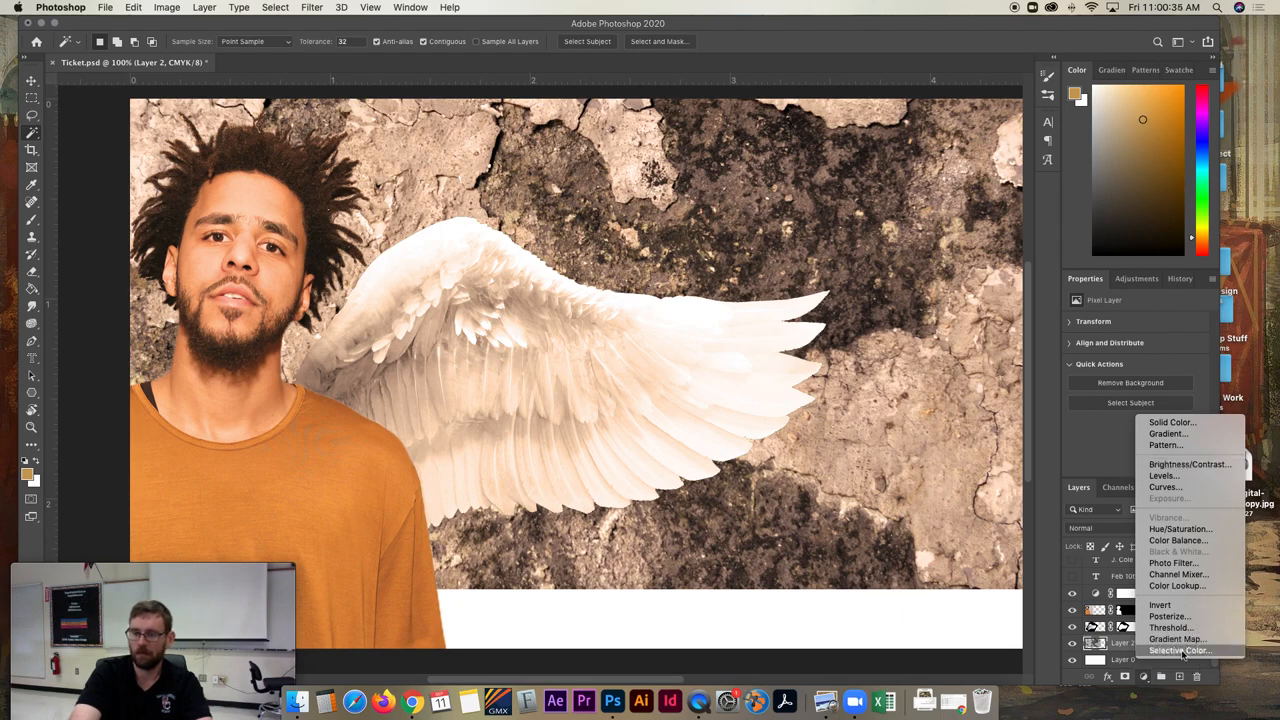
click(1178, 640)
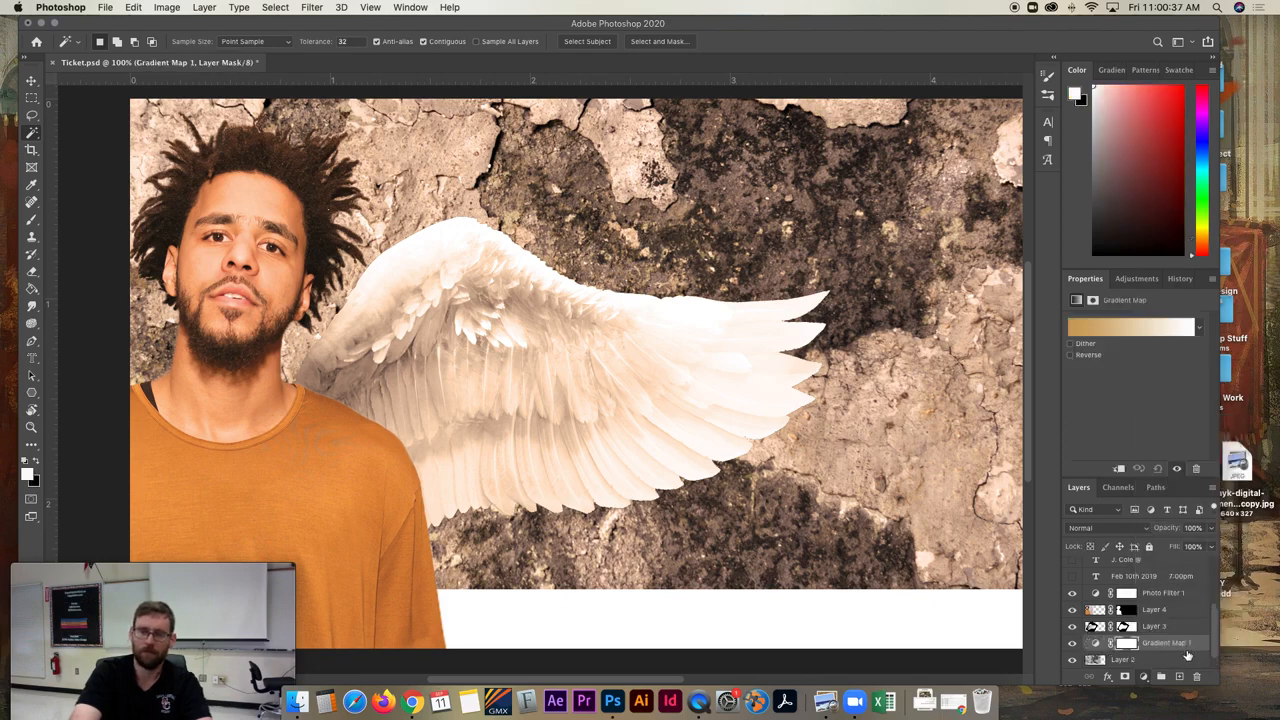
click(1135, 327)
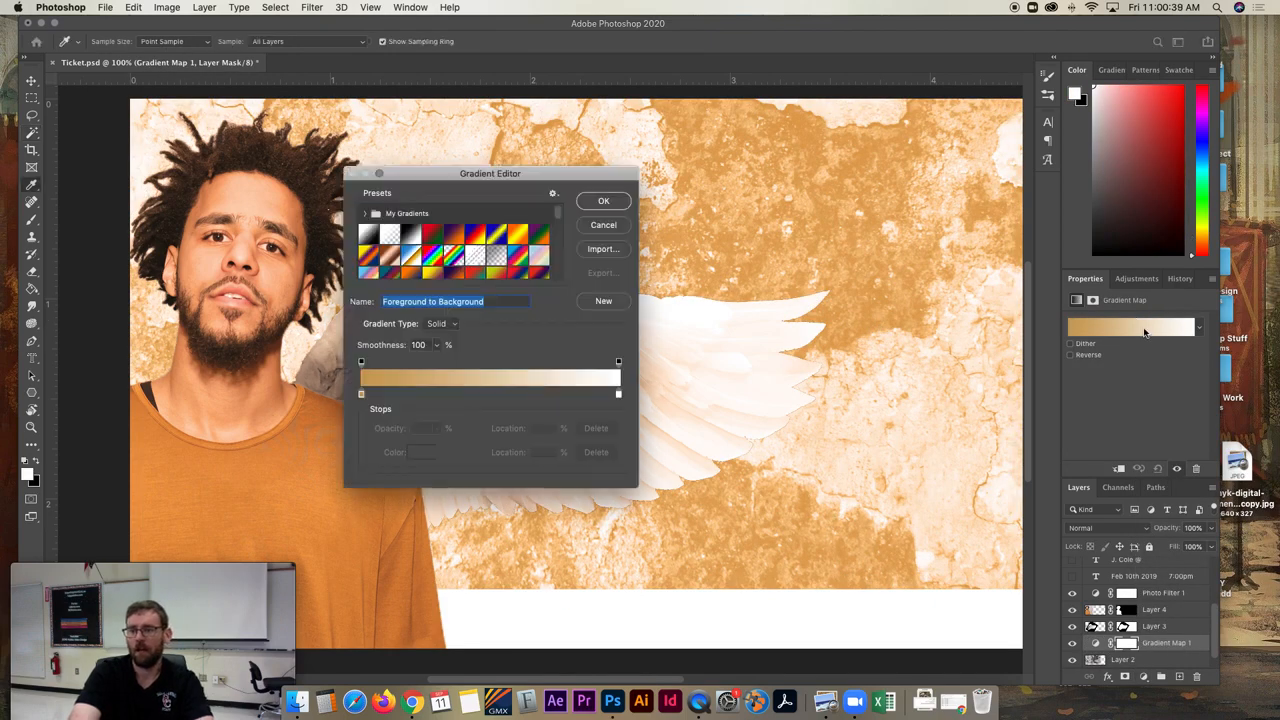
drag(437, 178, 690, 373)
- Try several presets on the Gradient Map, including Blue, Red, Yellow; Chrome; Steel Blue; and Magenta, Yellow
click(733, 430)
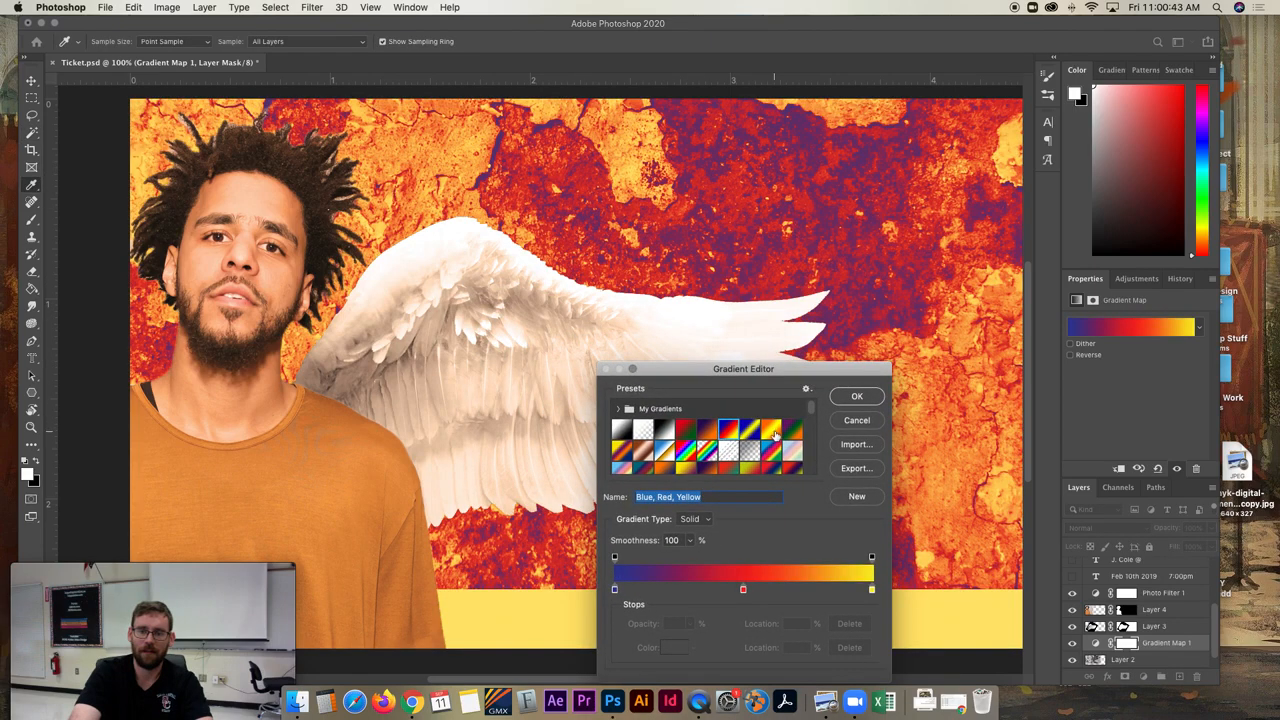
click(776, 432)
click(752, 468)
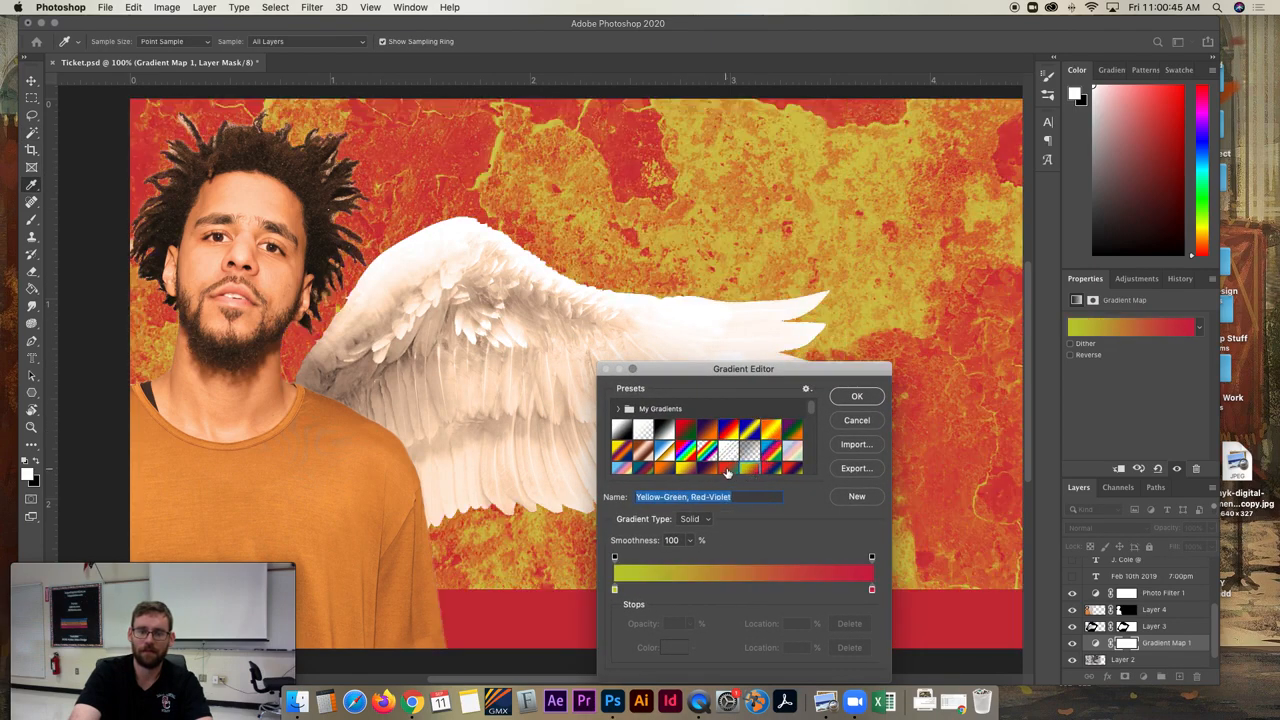
click(729, 470)
click(666, 452)
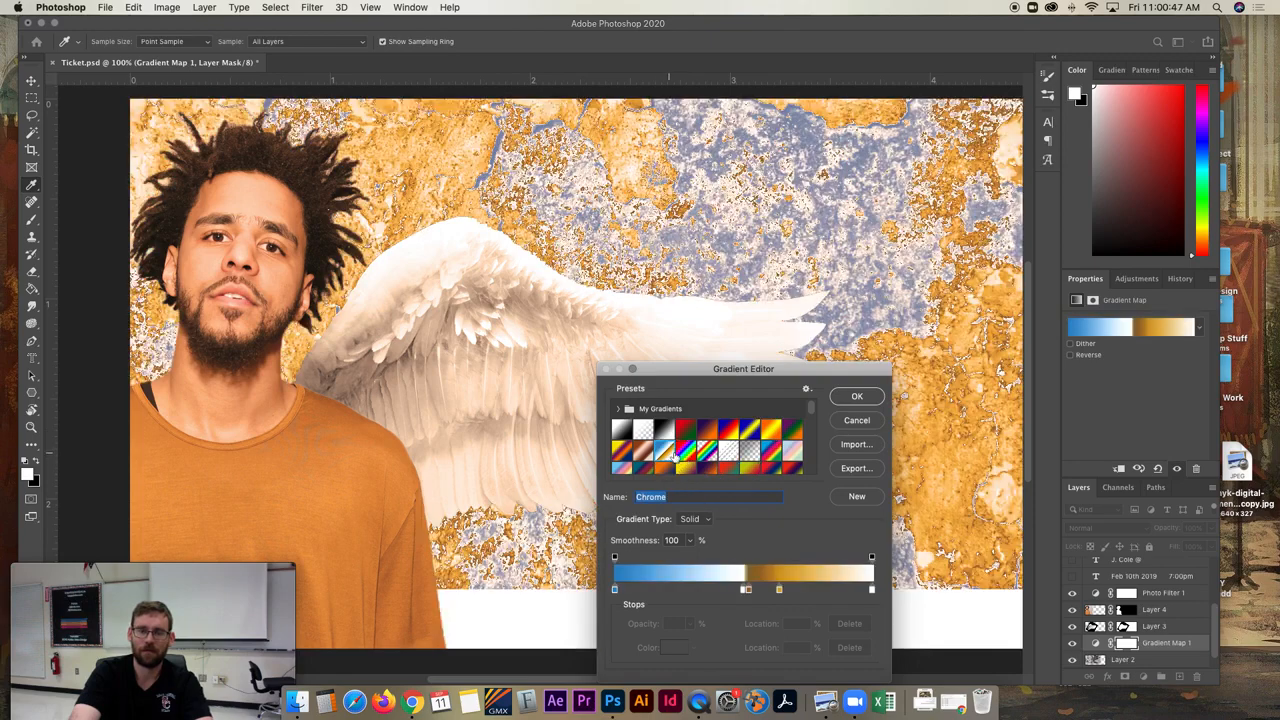
click(690, 453)
click(621, 430)
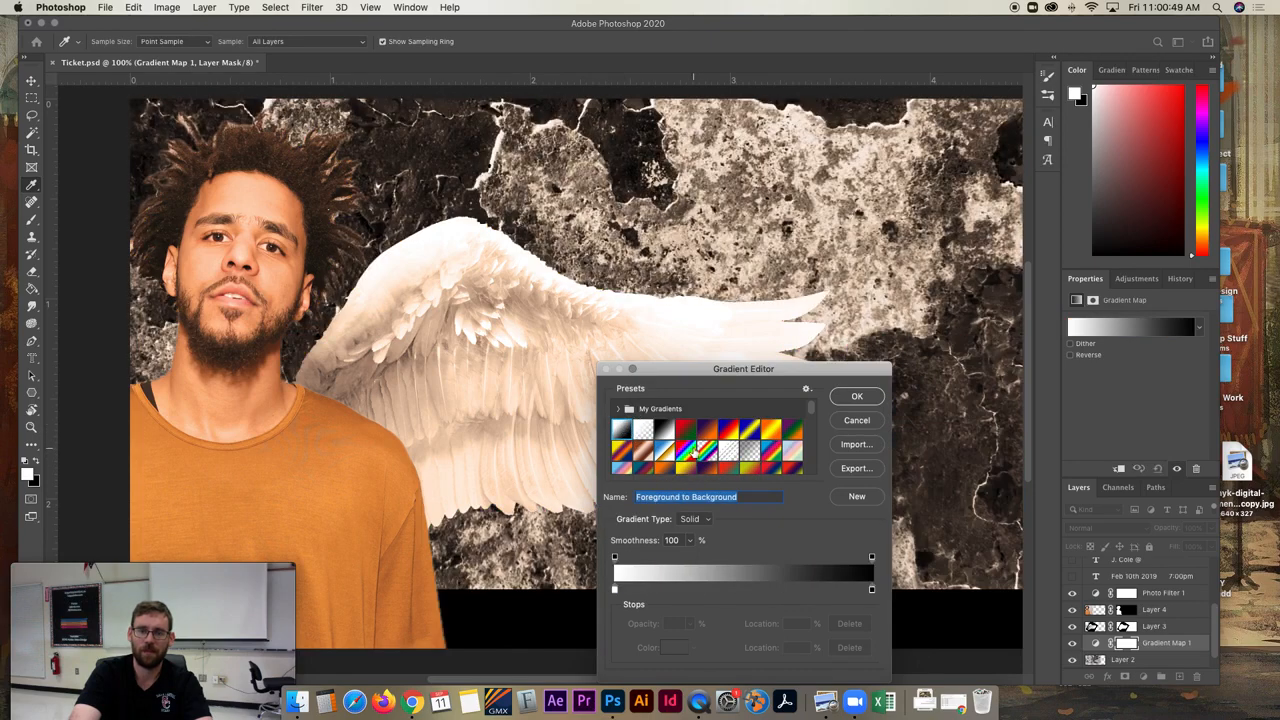
scroll(695, 450, down, 3)
click(688, 443)
click(708, 463)
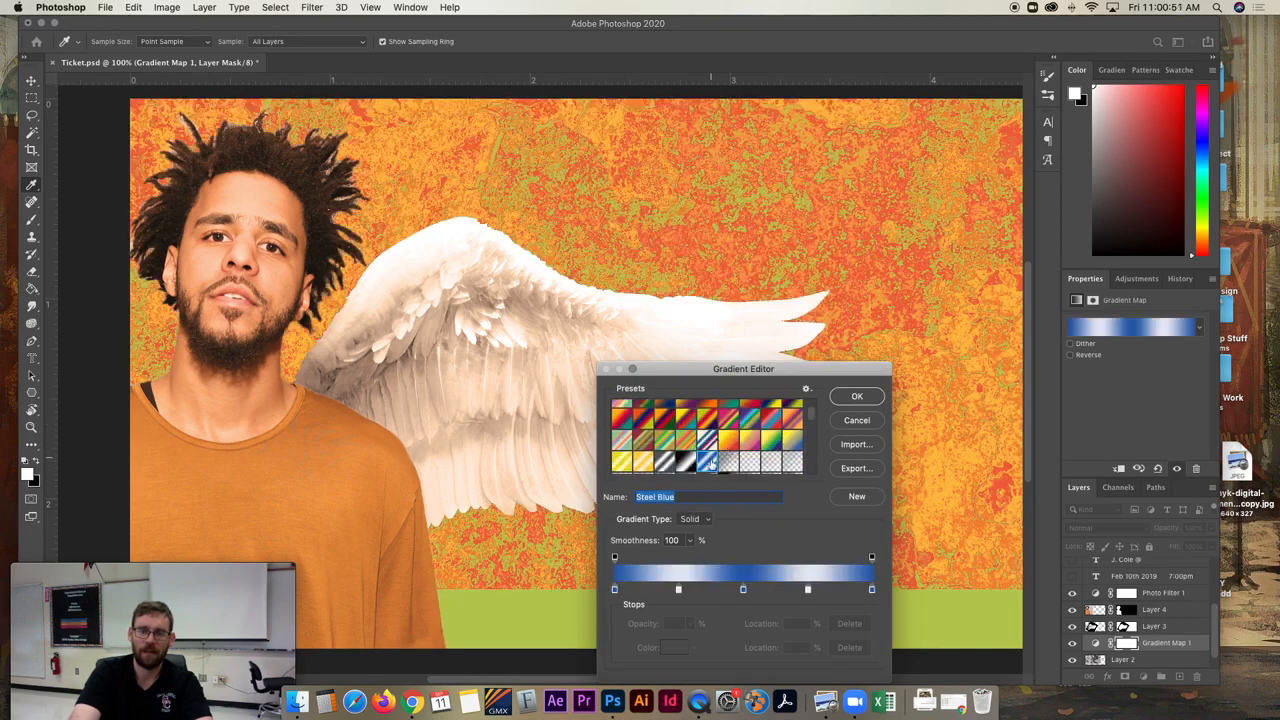
click(741, 444)
click(749, 441)
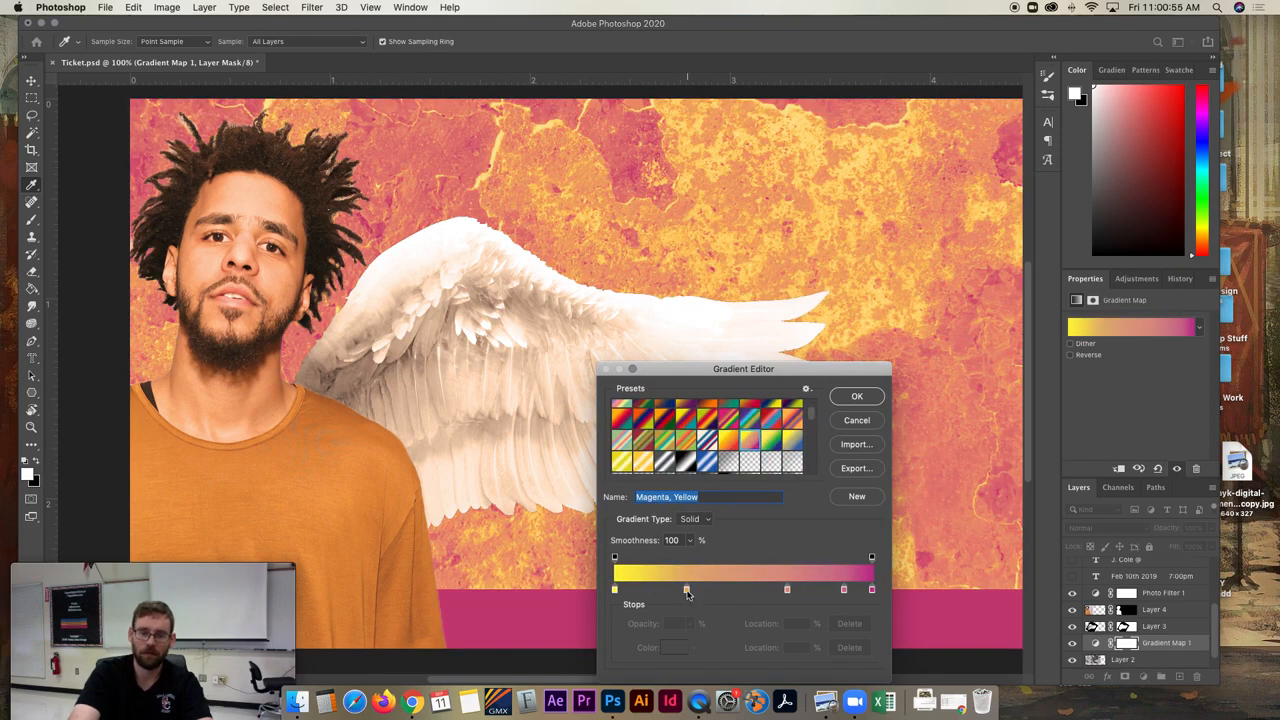
- Try recolouring the Magenta, Yellow gradient's stops, using tan aa875a at location 28% and red at 67%
double_click(687, 591)
click(654, 370)
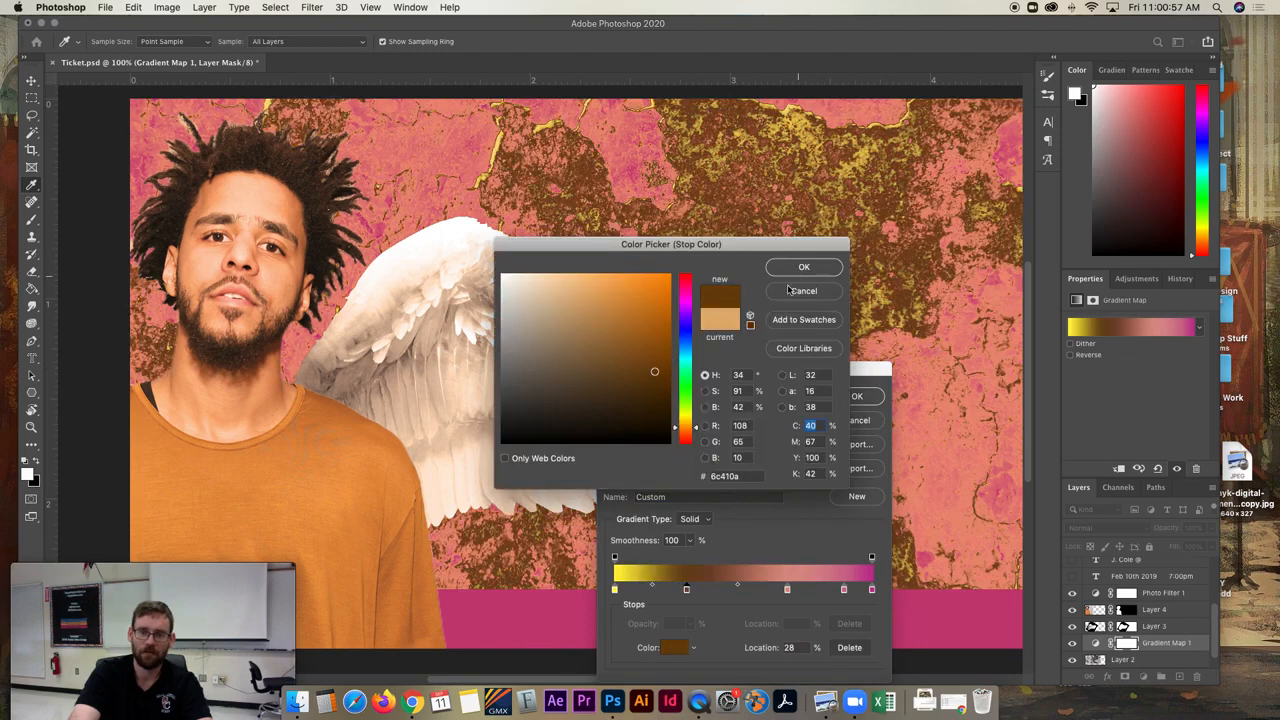
click(572, 297)
click(595, 328)
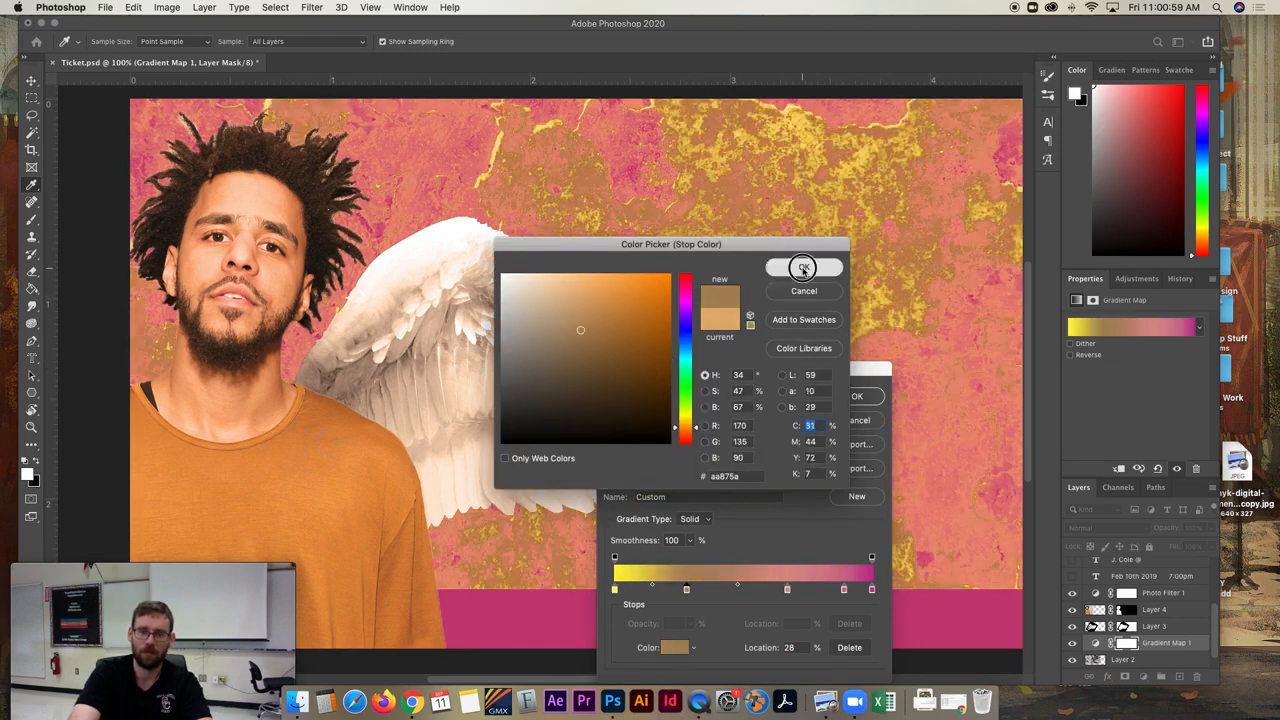
click(804, 267)
double_click(788, 591)
drag(636, 279, 659, 288)
click(783, 268)
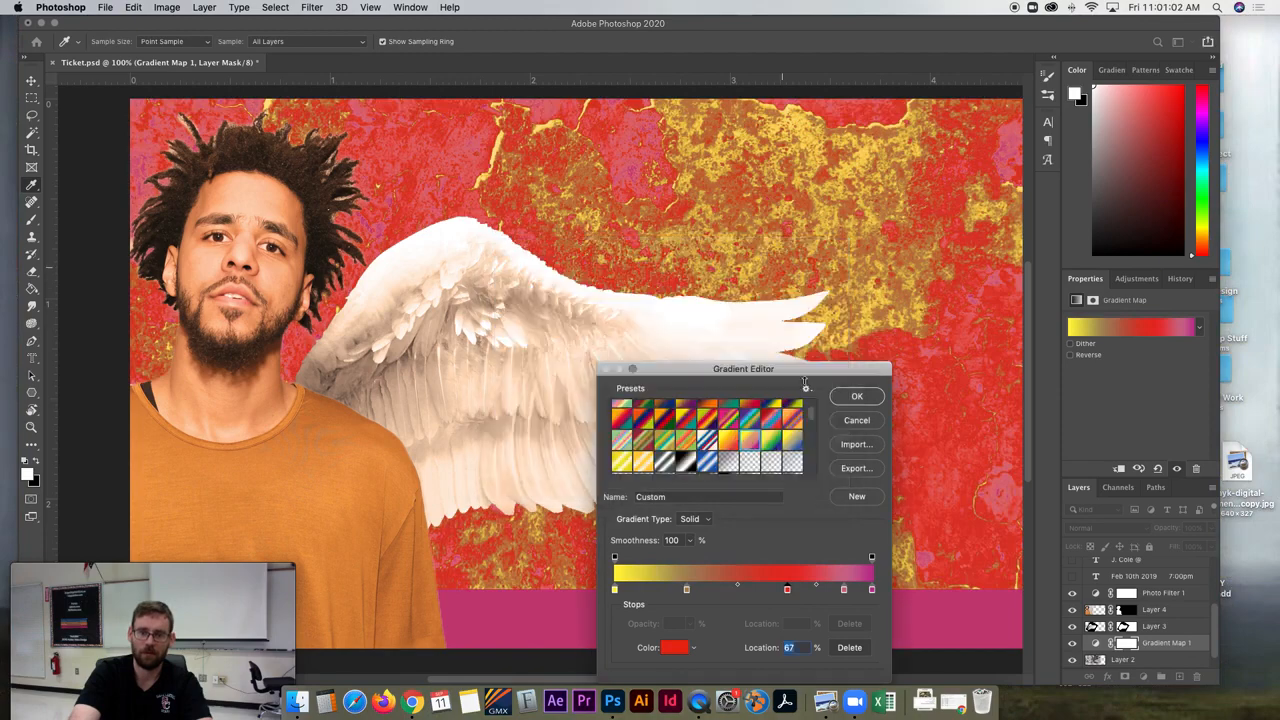
- Apply the Orange, Yellow preset to the Gradient Map over the textured background
click(707, 438)
scroll(738, 442, down, 2)
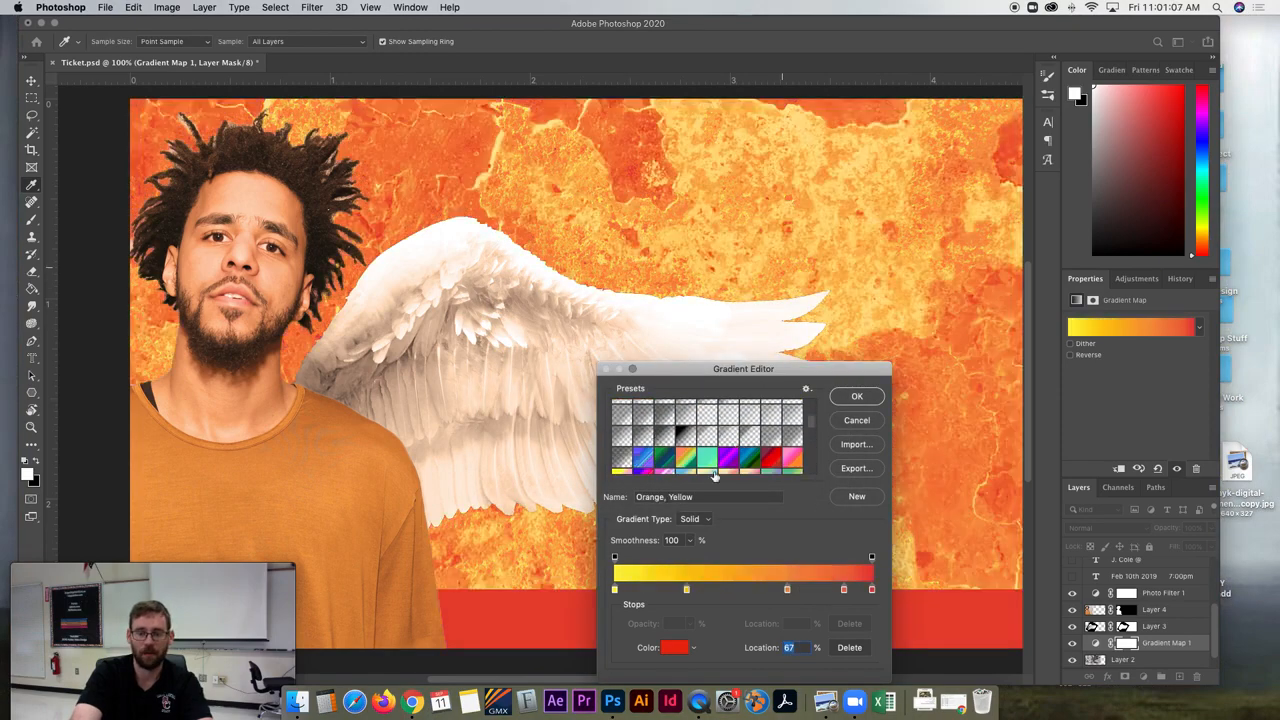
click(858, 398)
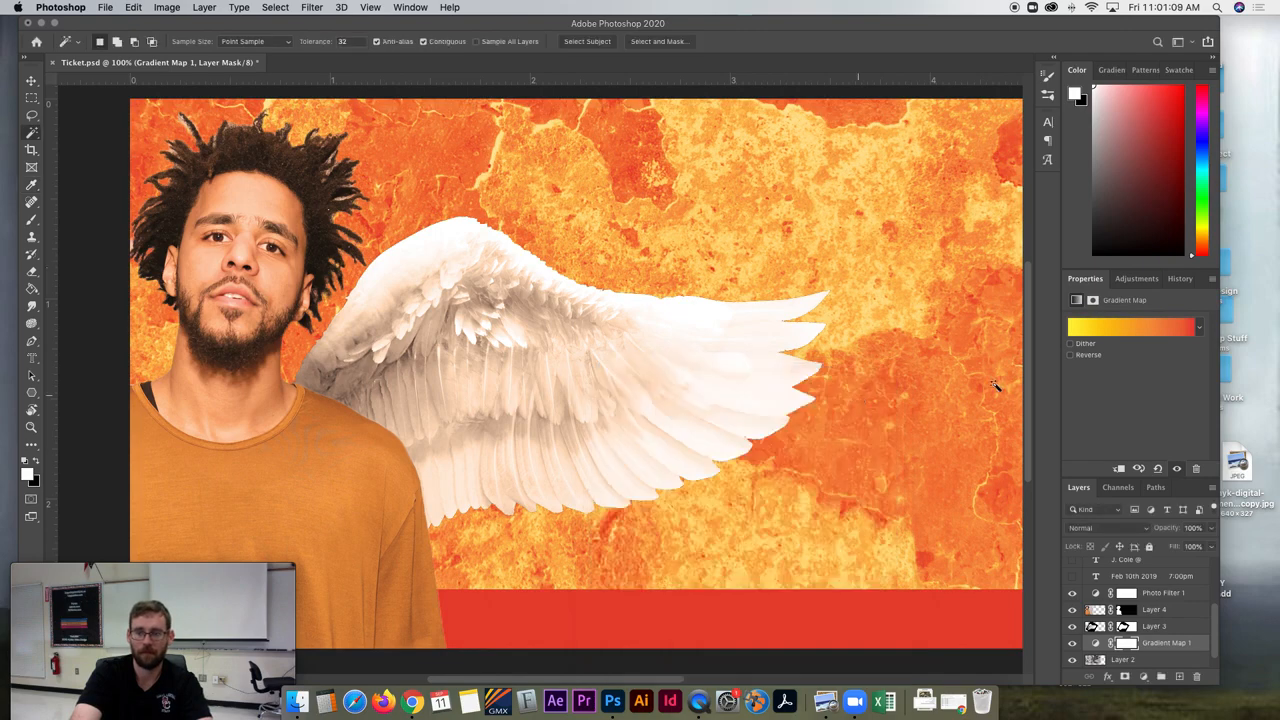
- Compare the Gradient Map with and without Reverse, and leave the gradient reversed
click(1071, 355)
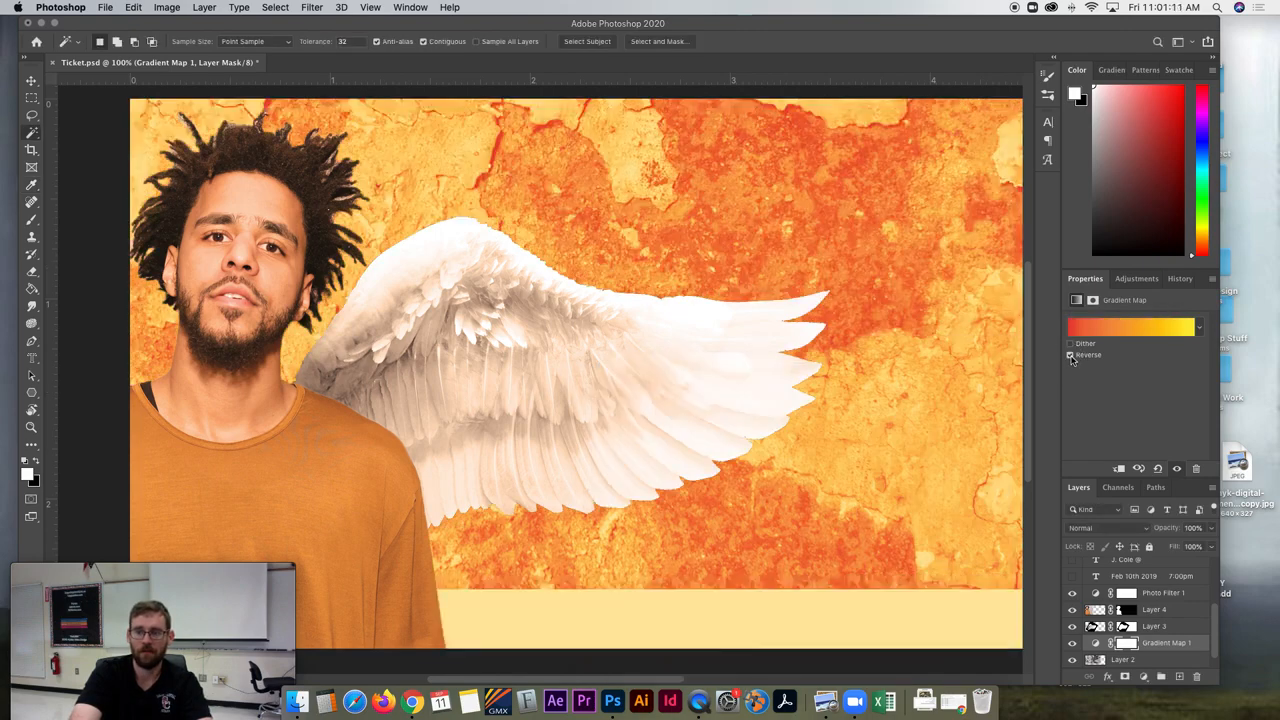
click(1071, 355)
click(1071, 355)
click(1071, 355)
click(1071, 355)
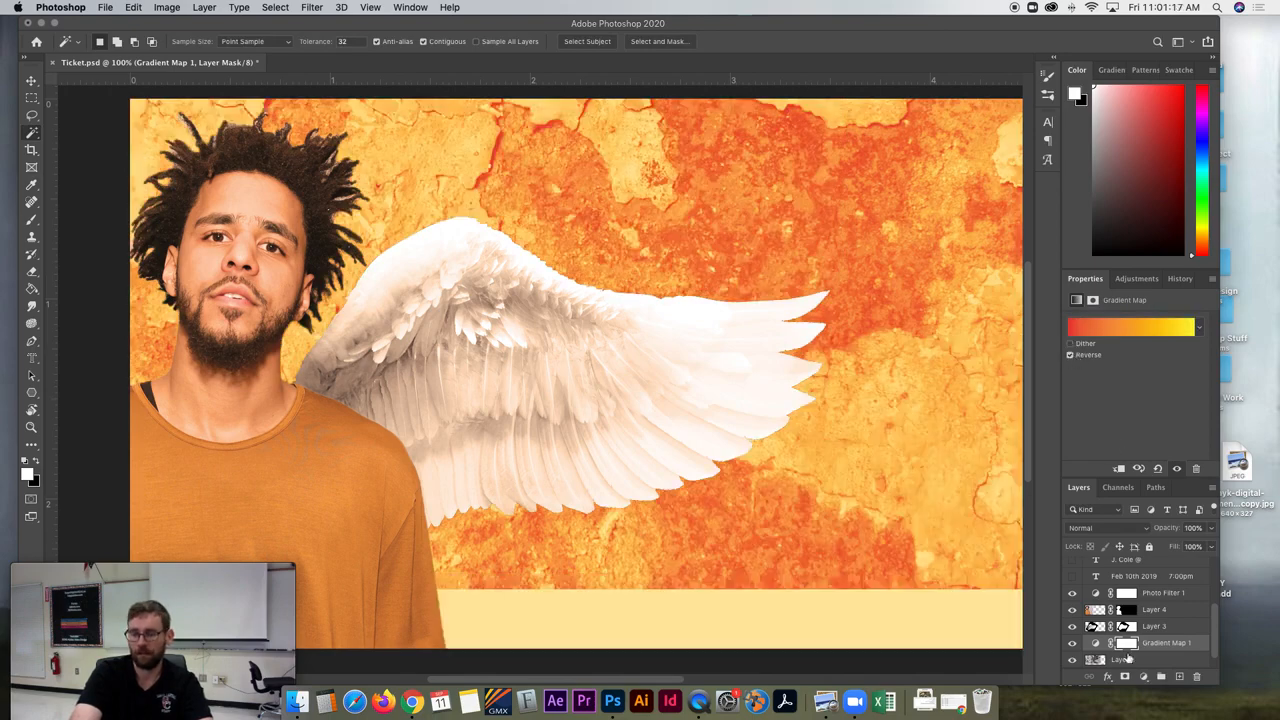
scroll(674, 371, right, 8)
scroll(674, 371, left, 8)
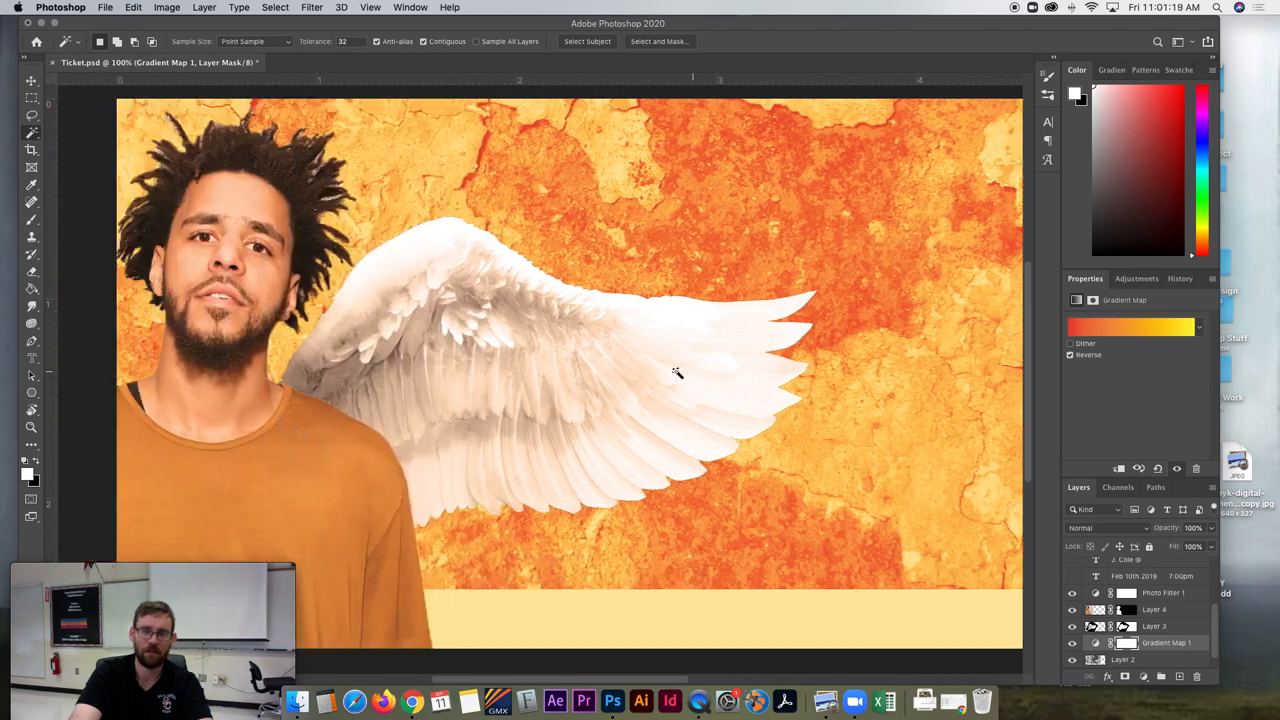
- Make all the hidden ticket text layers visible, from the date line up to the entry notice
scroll(676, 372, right, 10)
scroll(676, 372, left, 8)
scroll(676, 372, left, 6)
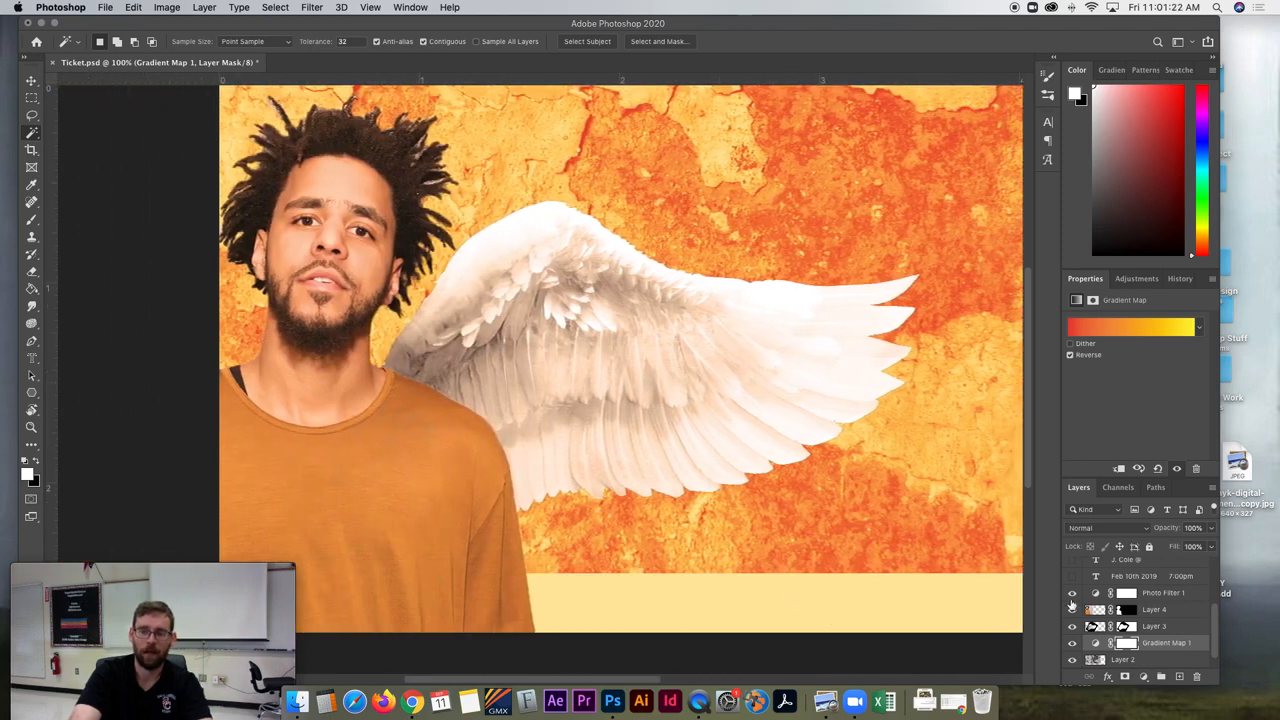
click(1127, 578)
scroll(1126, 586, up, 1)
drag(1077, 592, 1071, 509)
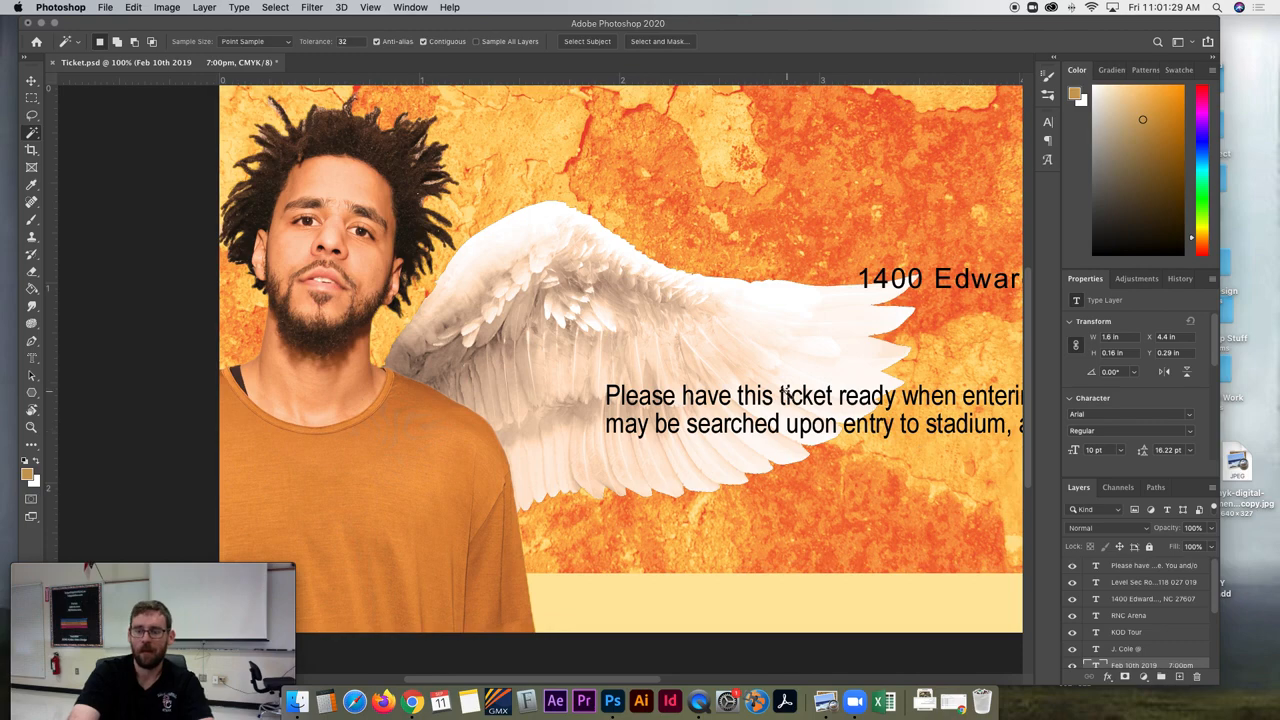
- Move the "J. Cole @" text onto the textured background above the wing
scroll(788, 392, right, 10)
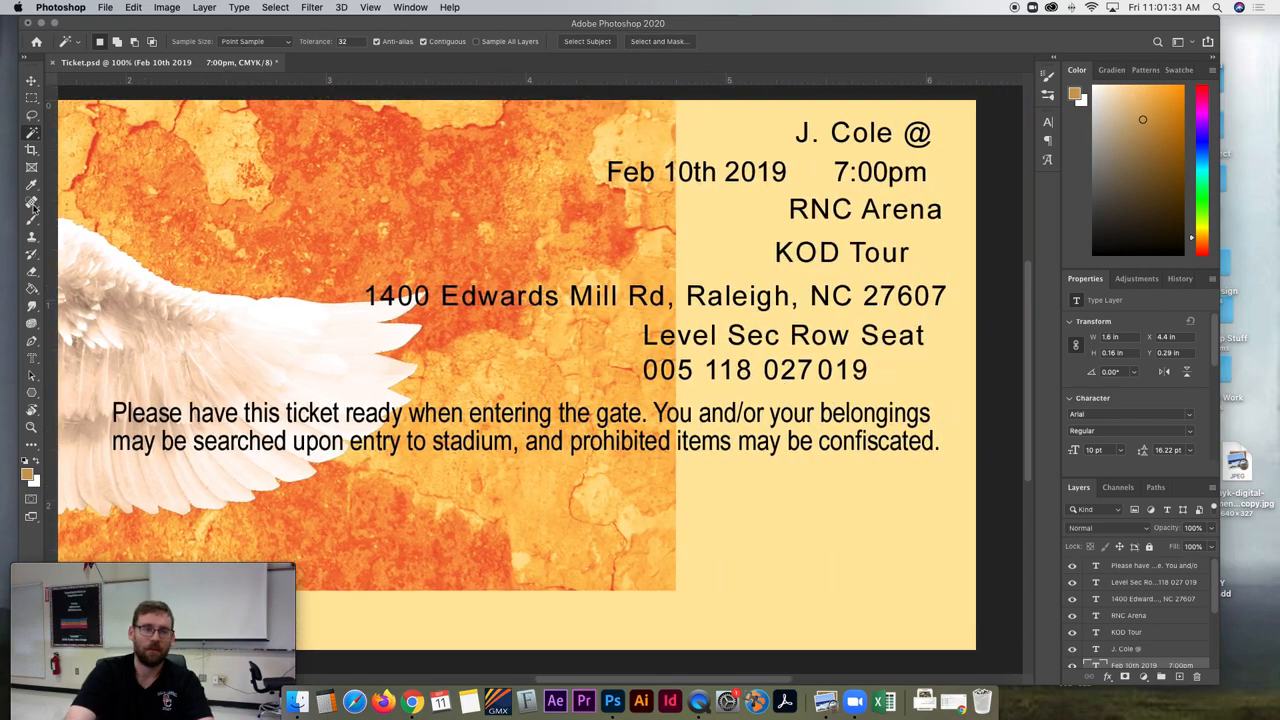
click(31, 81)
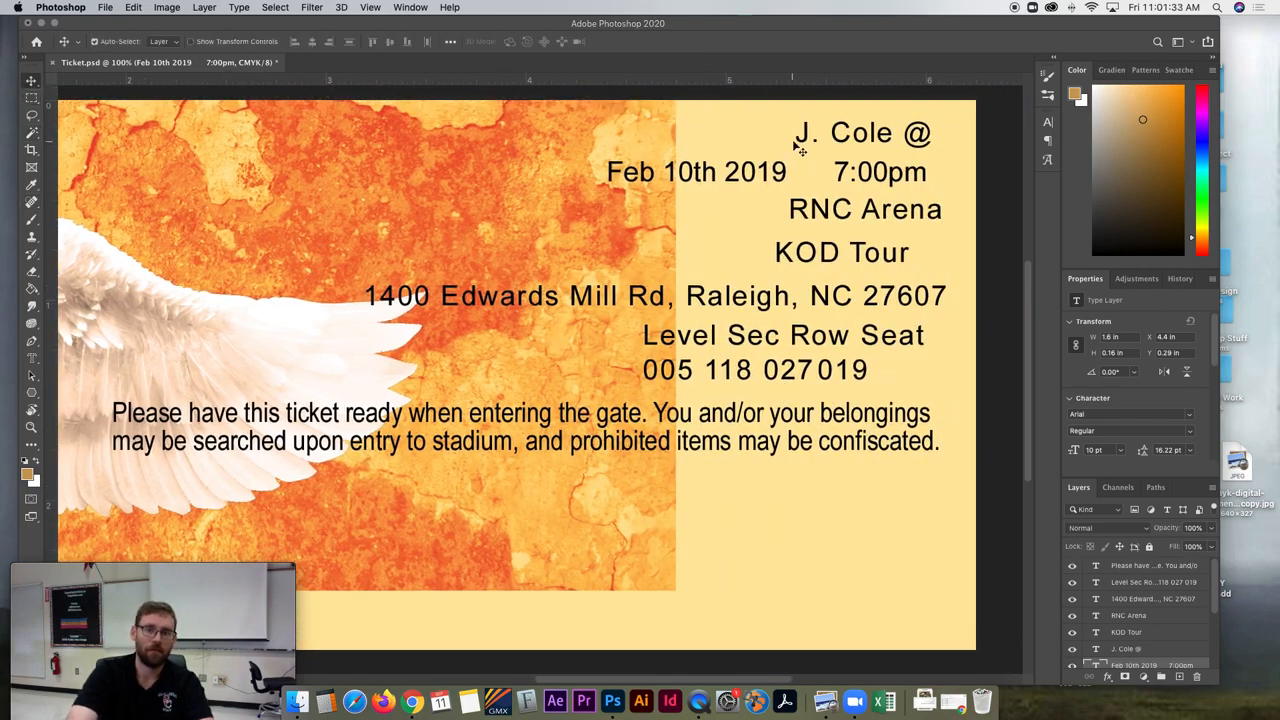
drag(805, 140, 257, 152)
scroll(284, 160, left, 5)
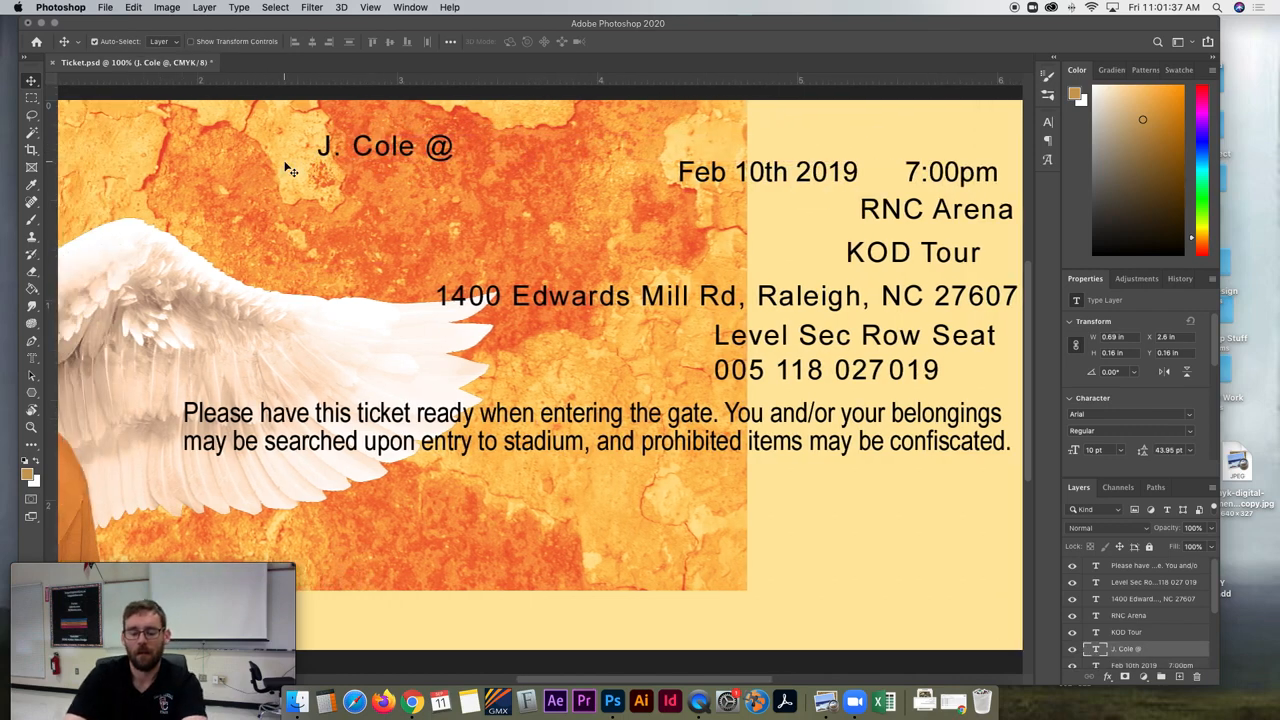
- Set the "J. Cole @" text in Helvetica Neue Bold at 17 pt
key(t)
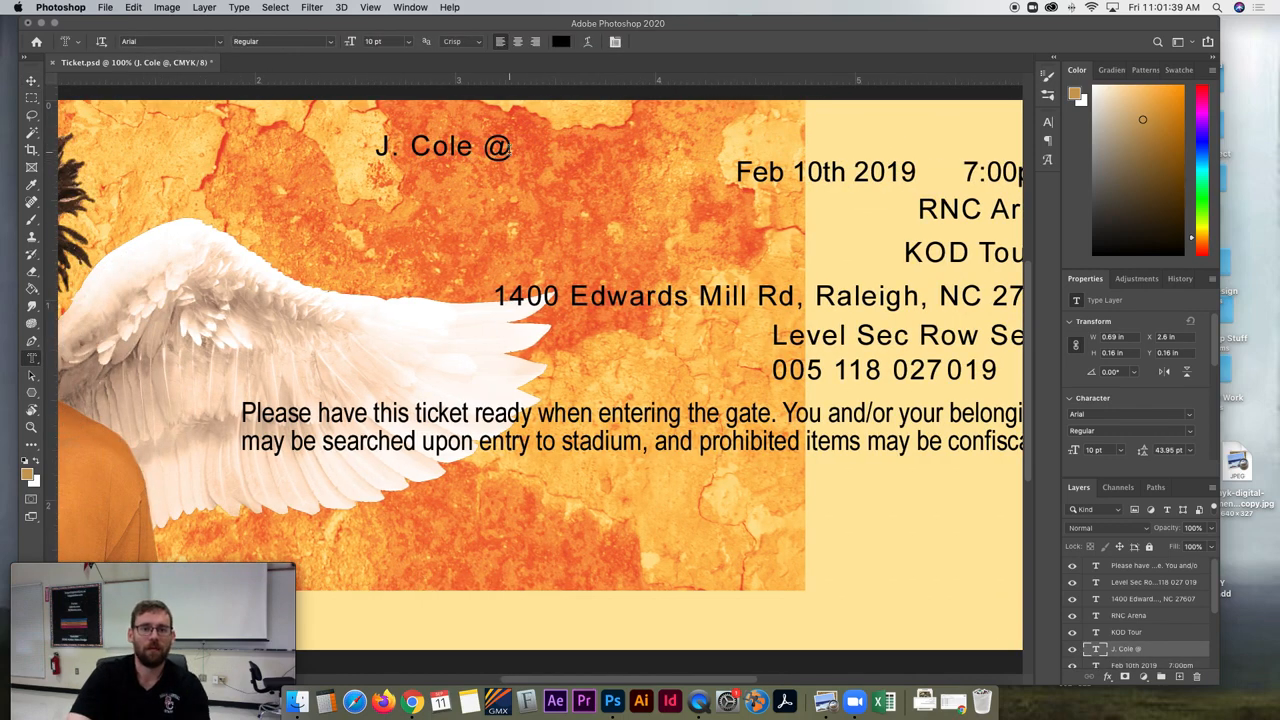
drag(509, 148, 346, 140)
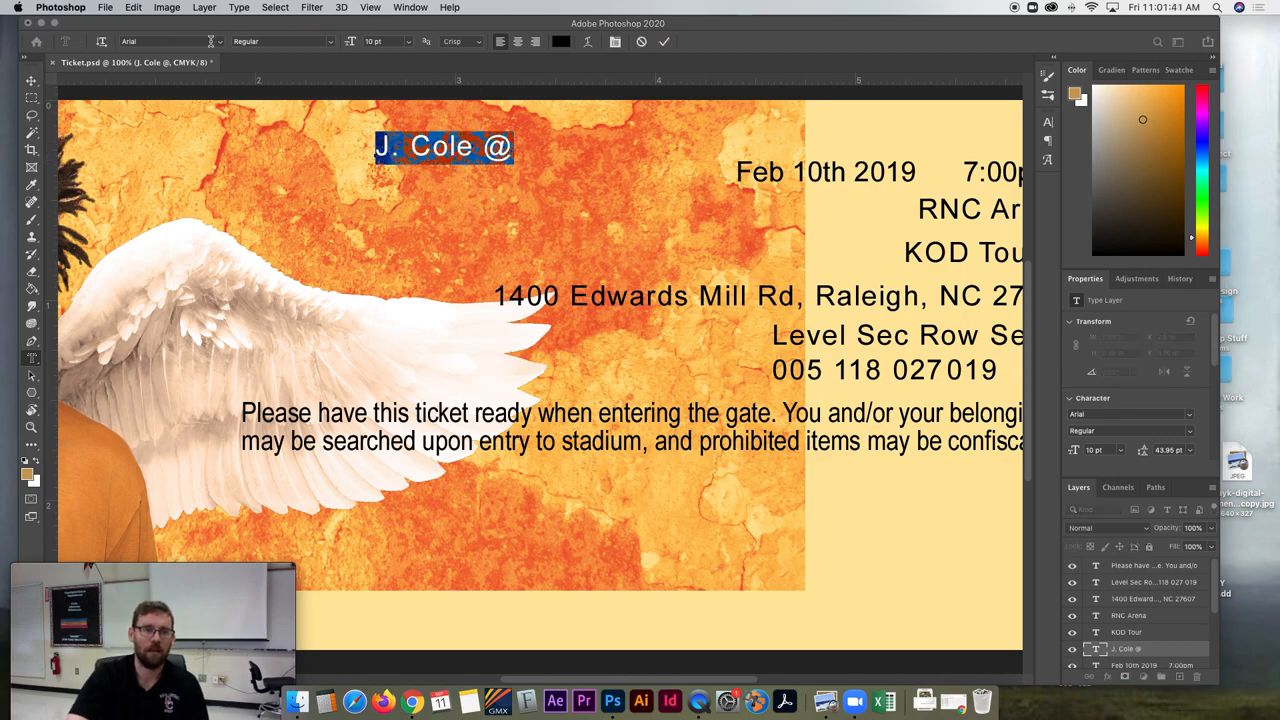
text(helve)
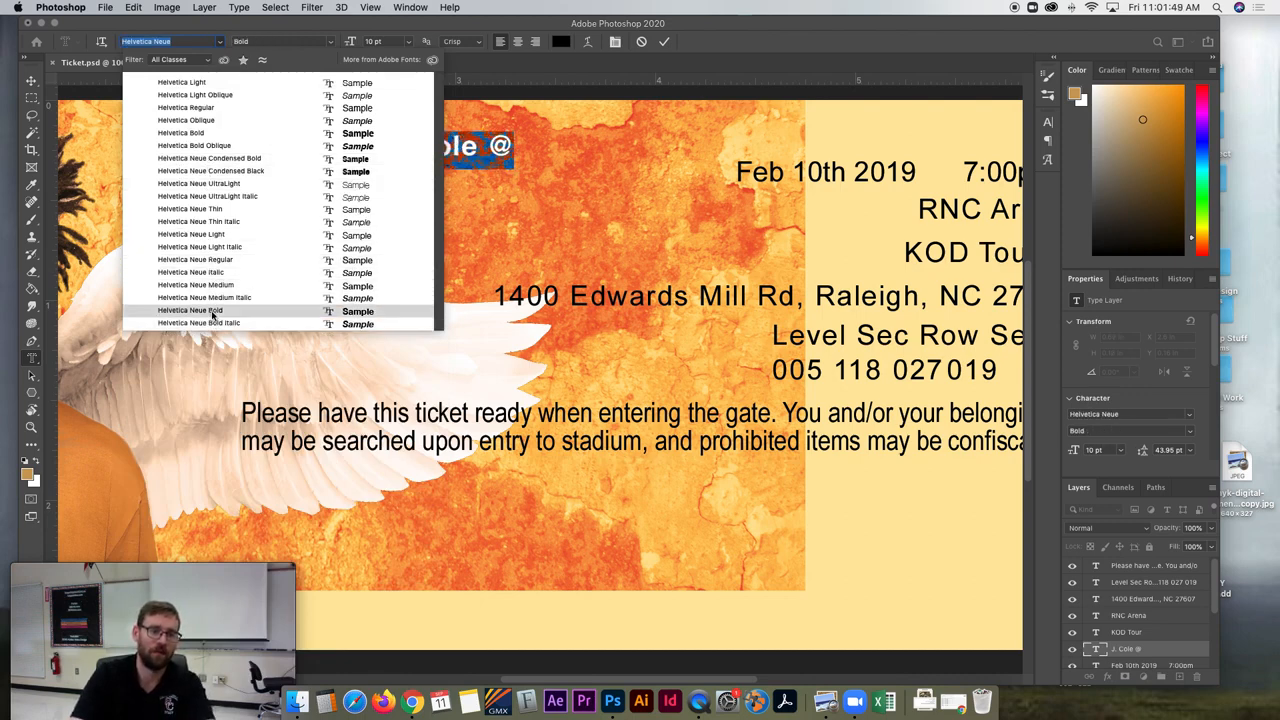
click(212, 314)
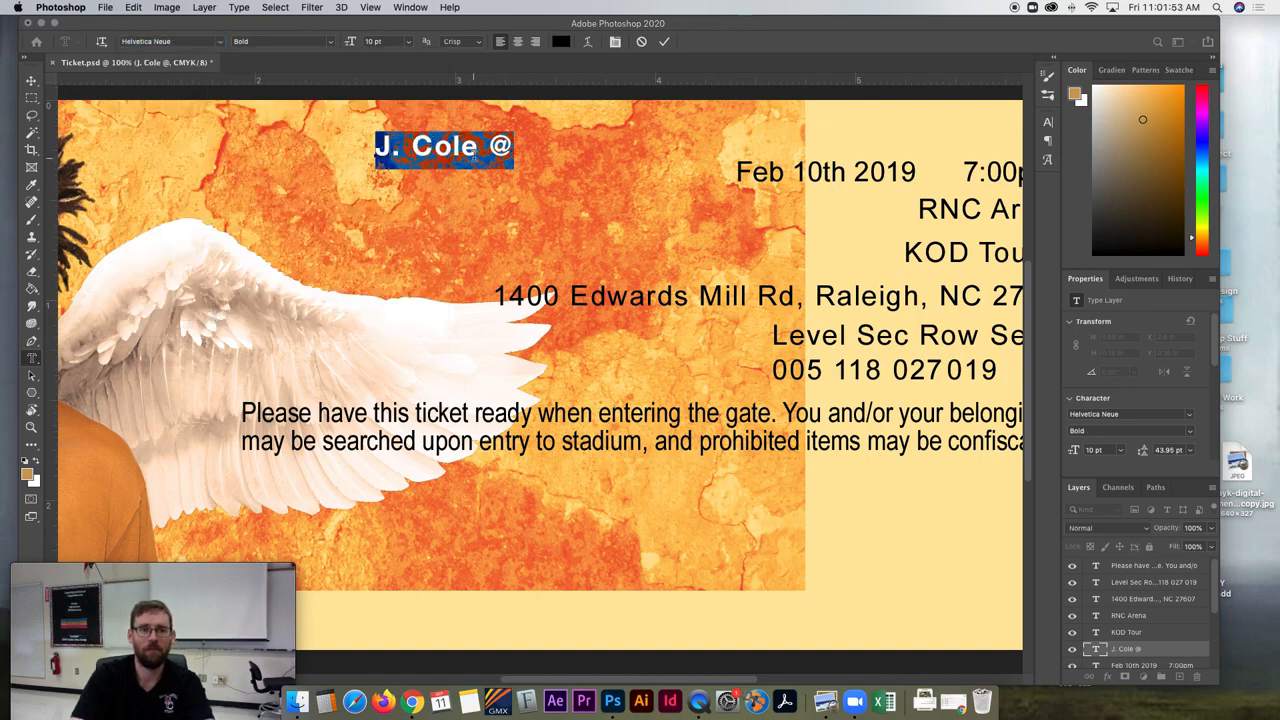
drag(351, 45, 356, 45)
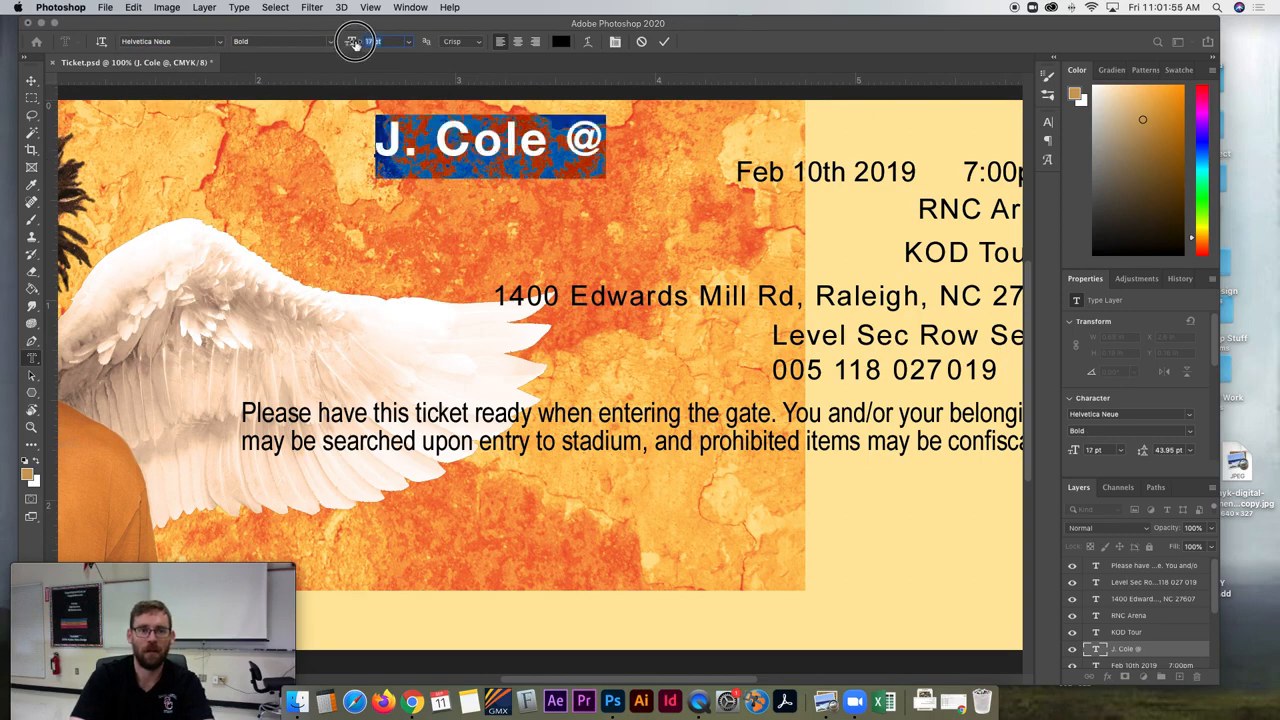
- Shift the enlarged "J. Cole @" title closer to the man's head, above the top of the wing
click(32, 81)
drag(490, 152, 356, 157)
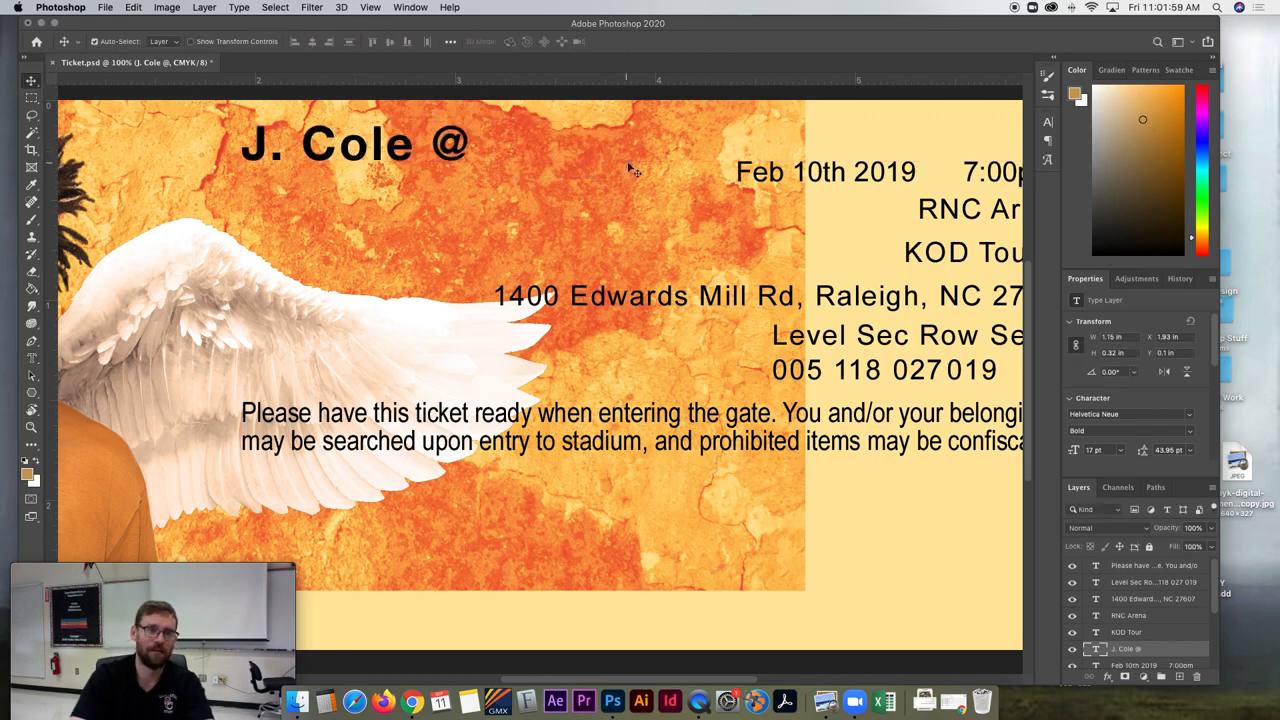
drag(441, 147, 428, 145)
- Move the "RNC Arena" text onto the textured background, directly after the "J. Cole @" title
scroll(930, 193, right, 3)
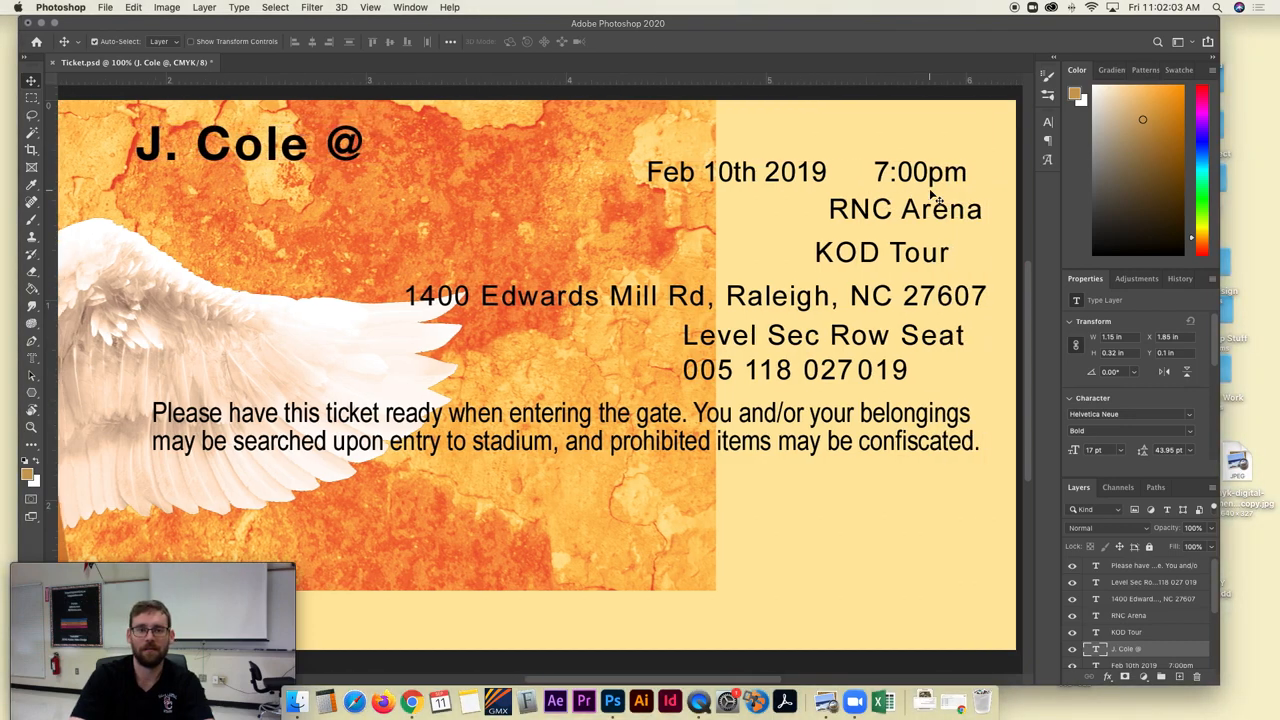
drag(848, 215, 556, 132)
scroll(443, 171, down, 1)
- Select the "RNC Arena" text and search the fonts for "hel"
key(t)
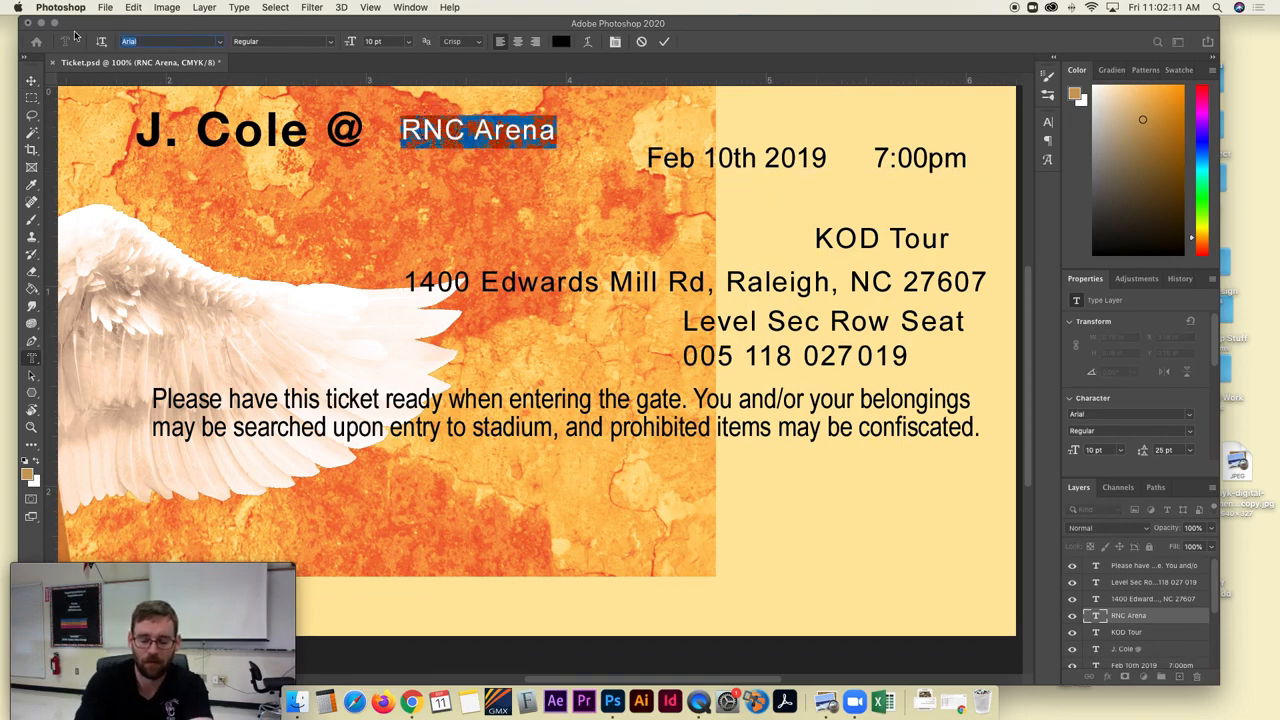
text(hel)
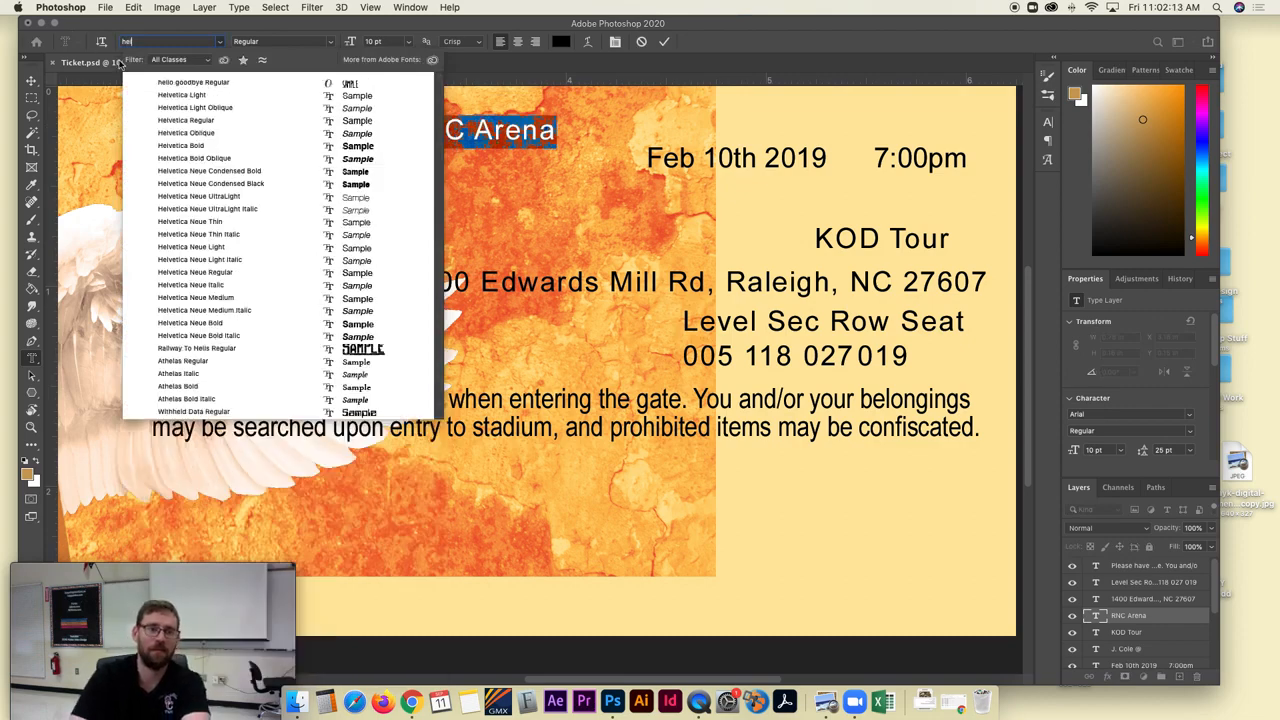
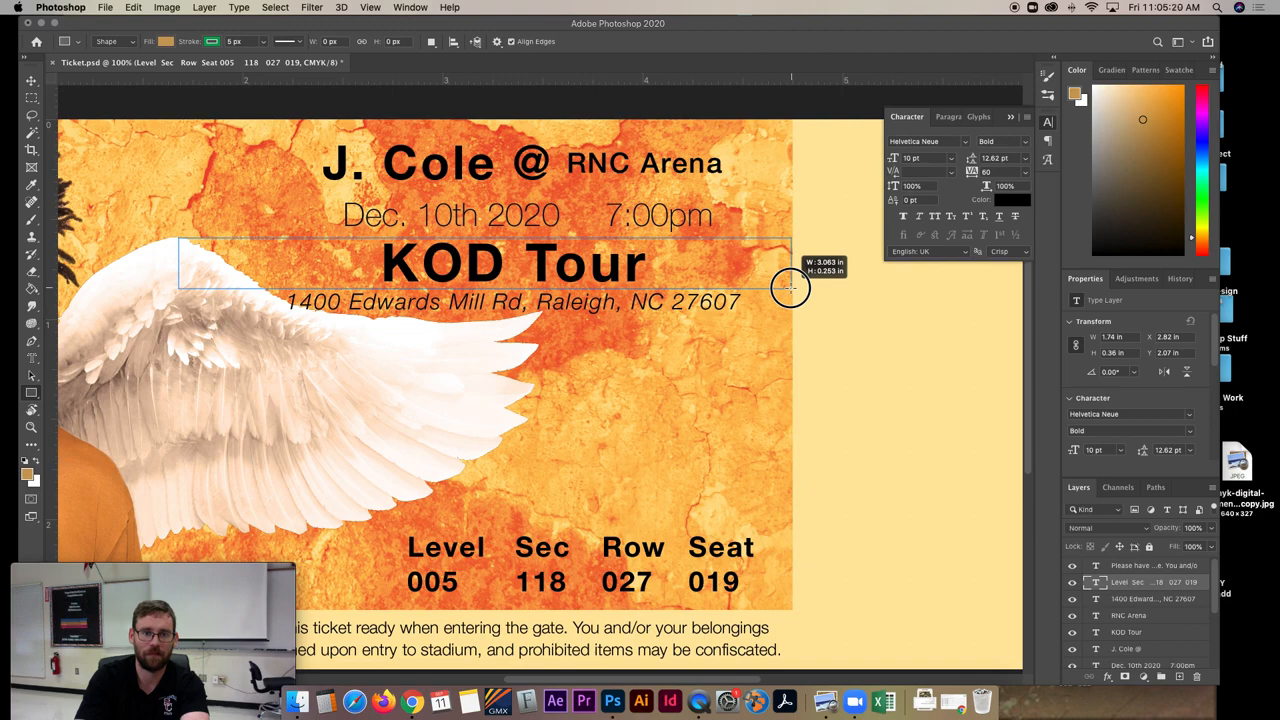
- Draw a rectangle about 919 × 76 px over the "KOD Tour" line, filled with black and without a stroke
drag(790, 287, 789, 289)
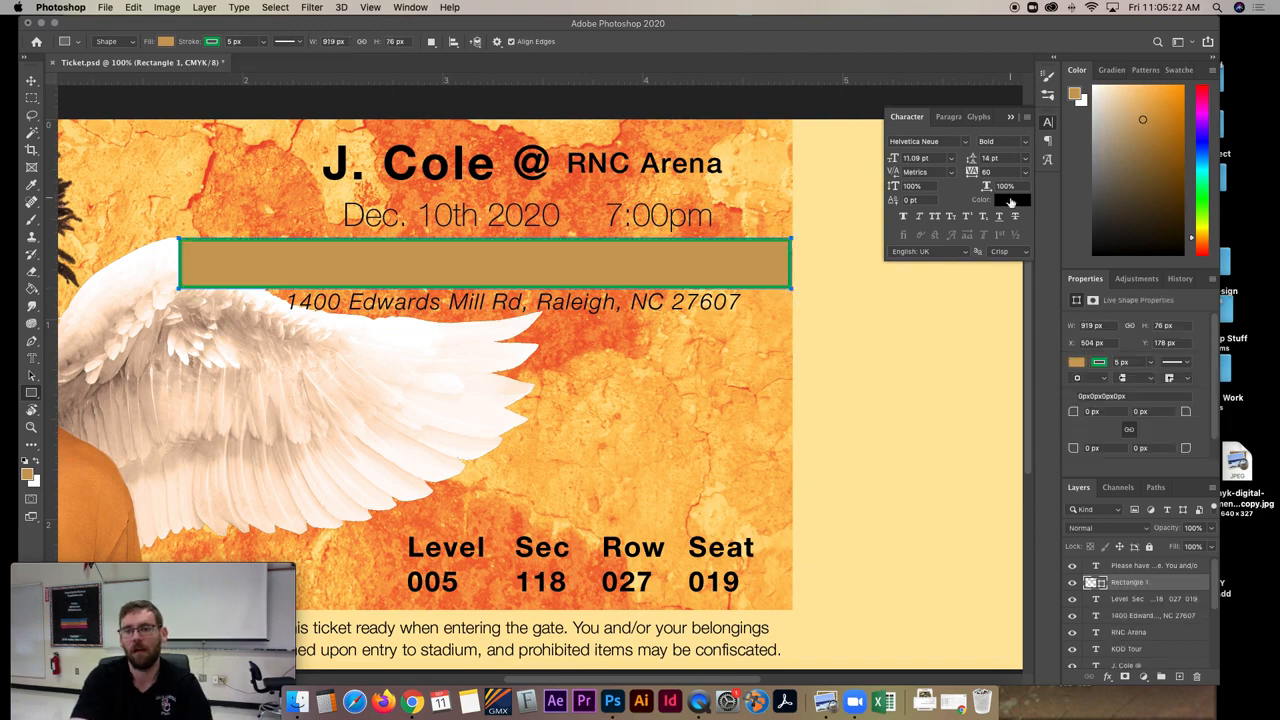
click(1008, 200)
click(803, 268)
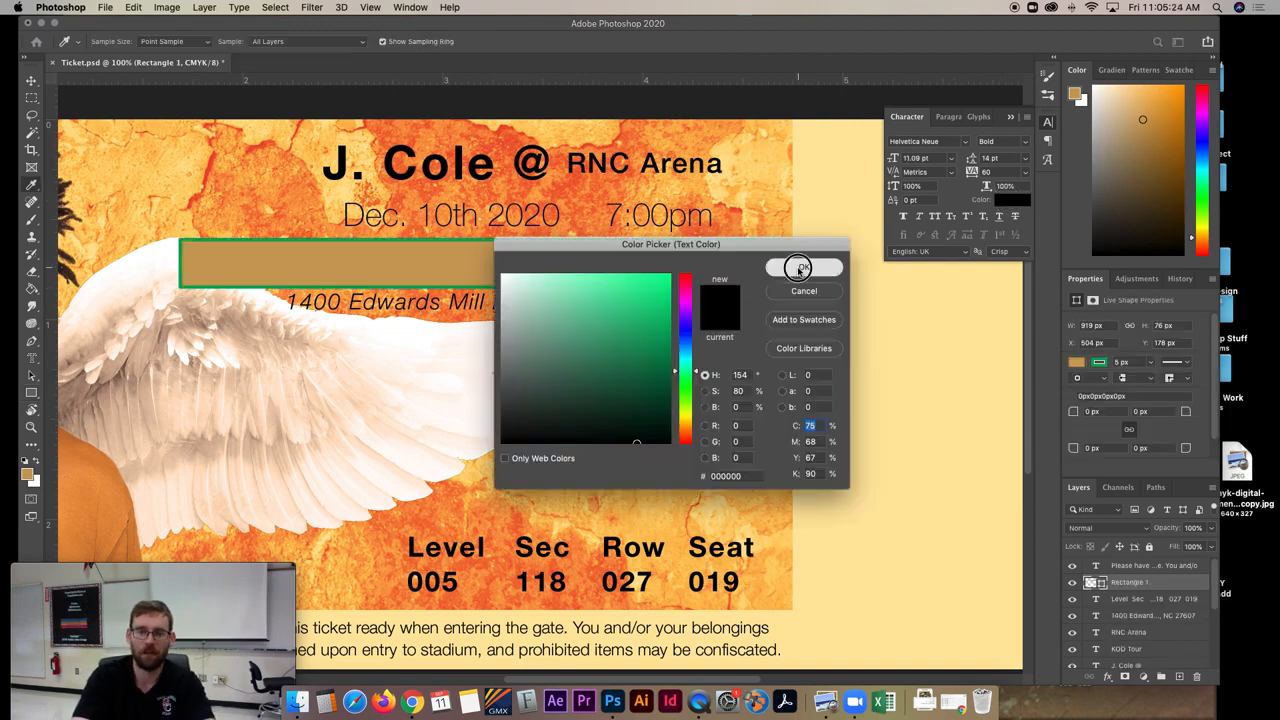
click(1076, 362)
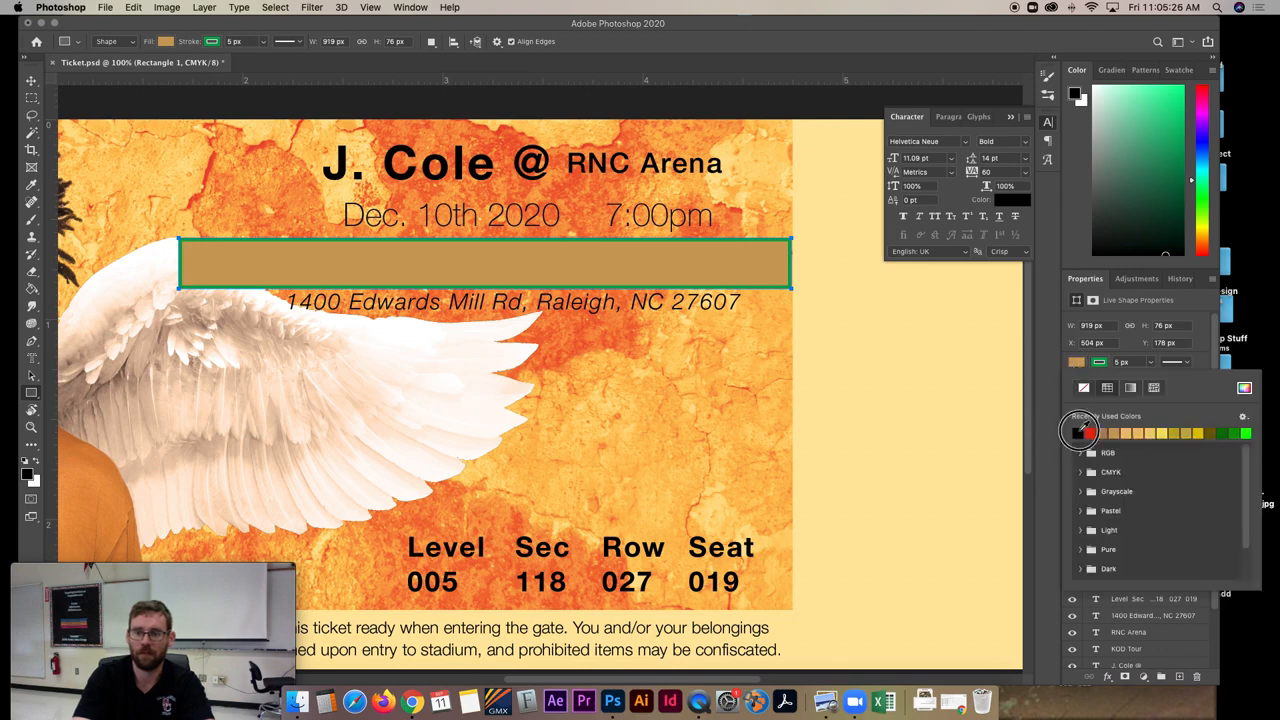
click(1079, 431)
click(1086, 389)
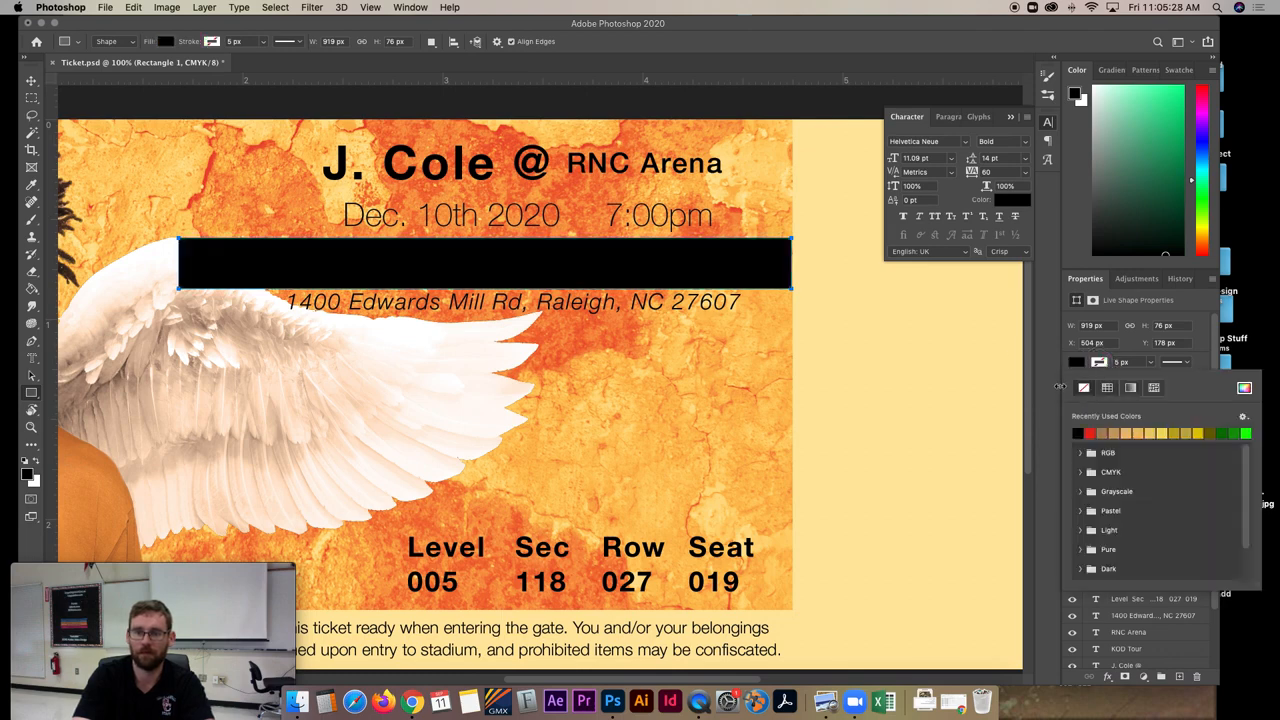
click(1047, 635)
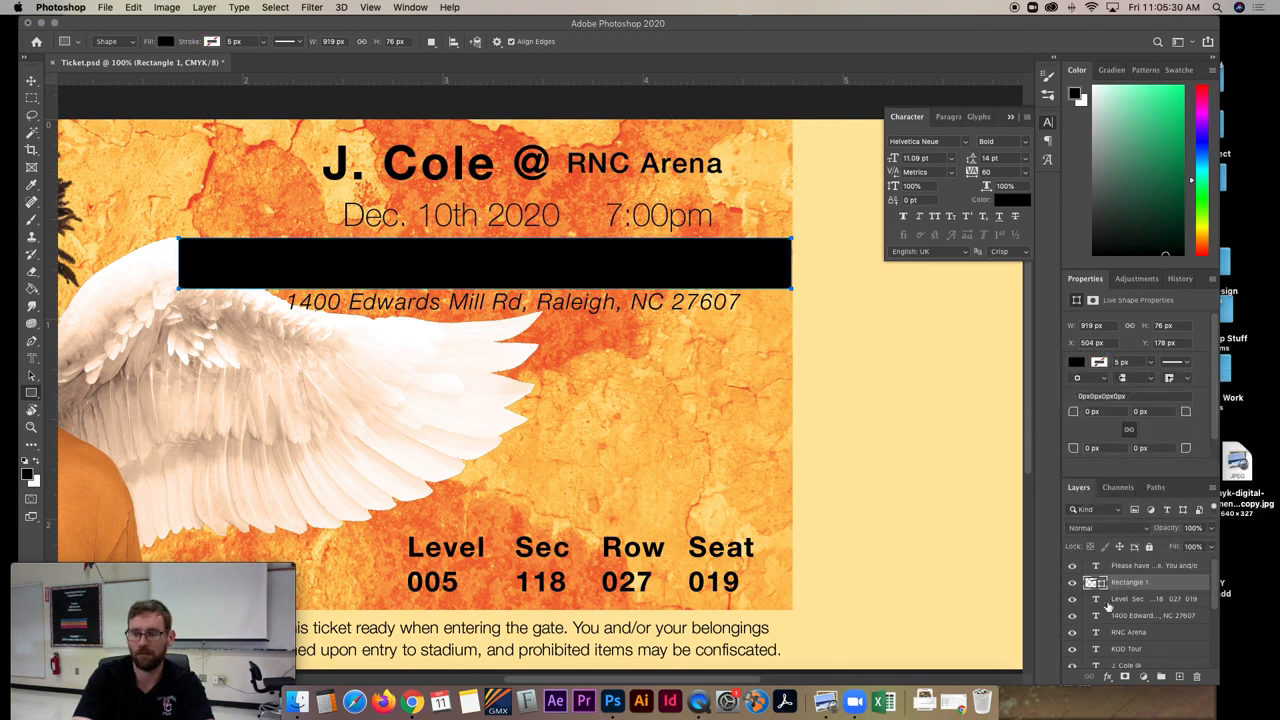
- Reorder the black rectangle's layer so it sits beneath the "KOD Tour" text and the wing's Layer 3
drag(1125, 585, 1131, 663)
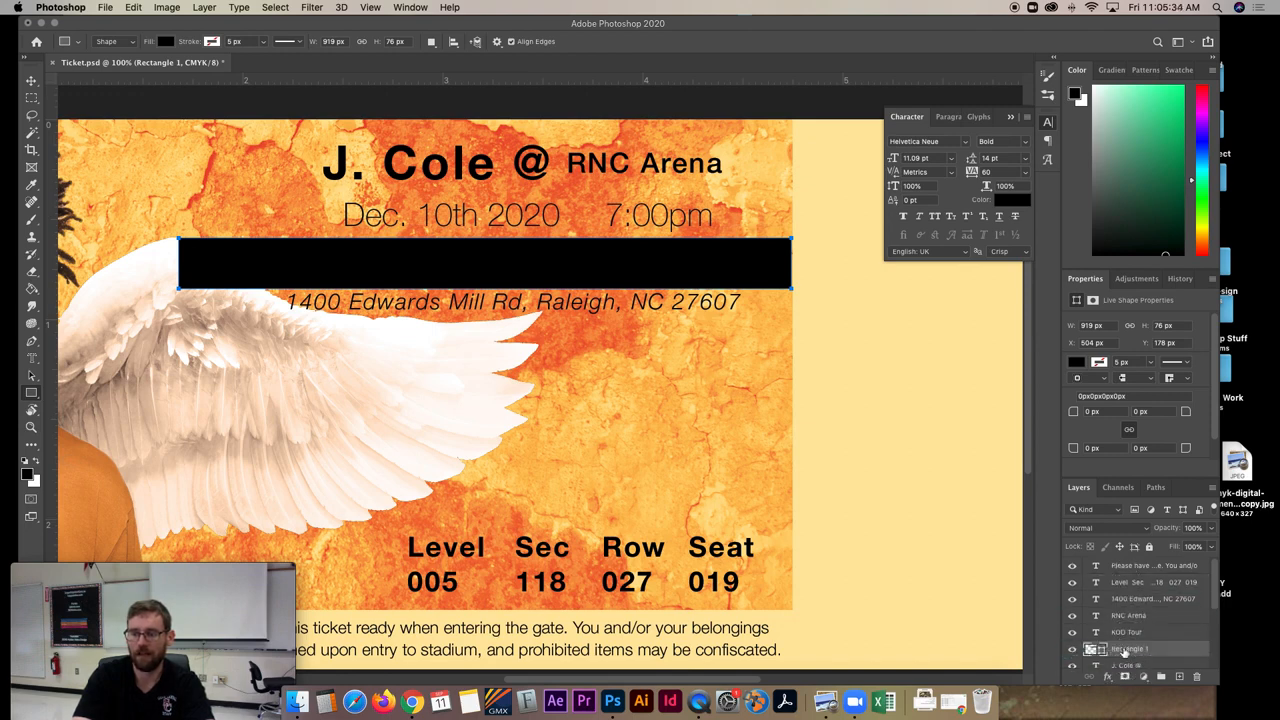
click(1127, 633)
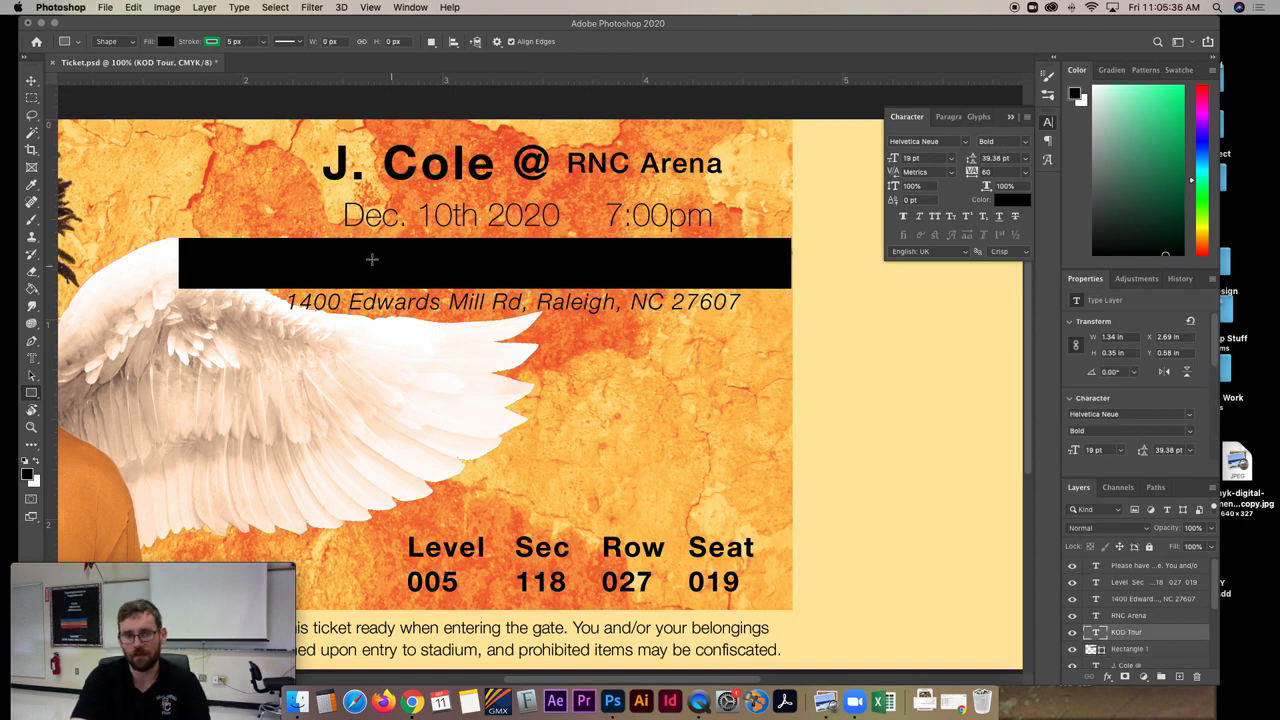
scroll(1131, 591, down, 3)
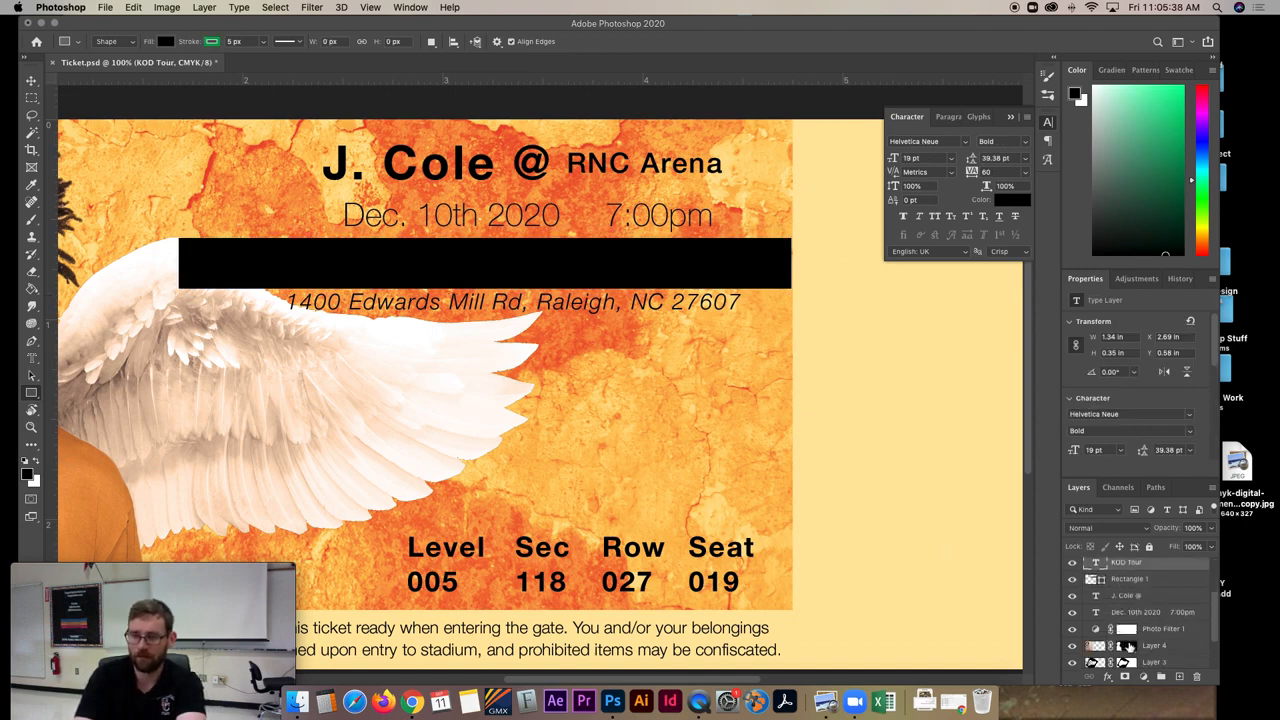
drag(1123, 565, 1138, 652)
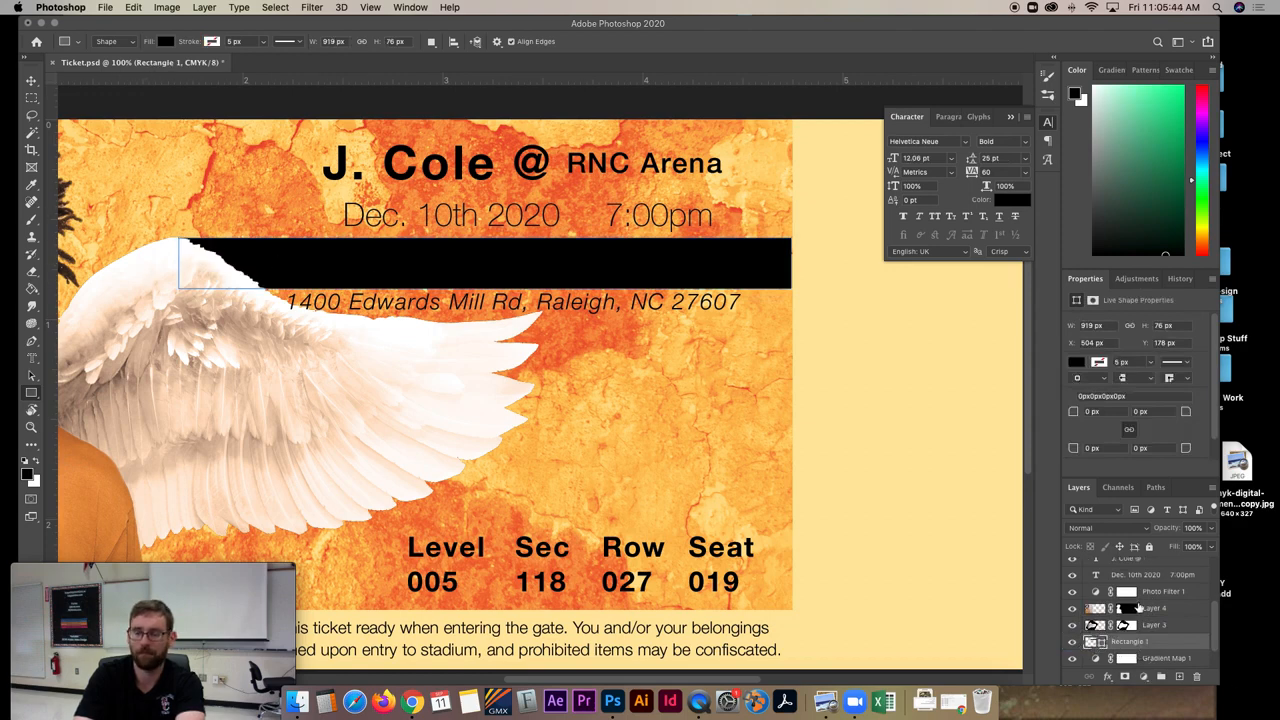
scroll(1106, 584, up, 3)
- Recolour the "KOD Tour" text with the light orange fcb44f sampled from the textured background
click(1126, 603)
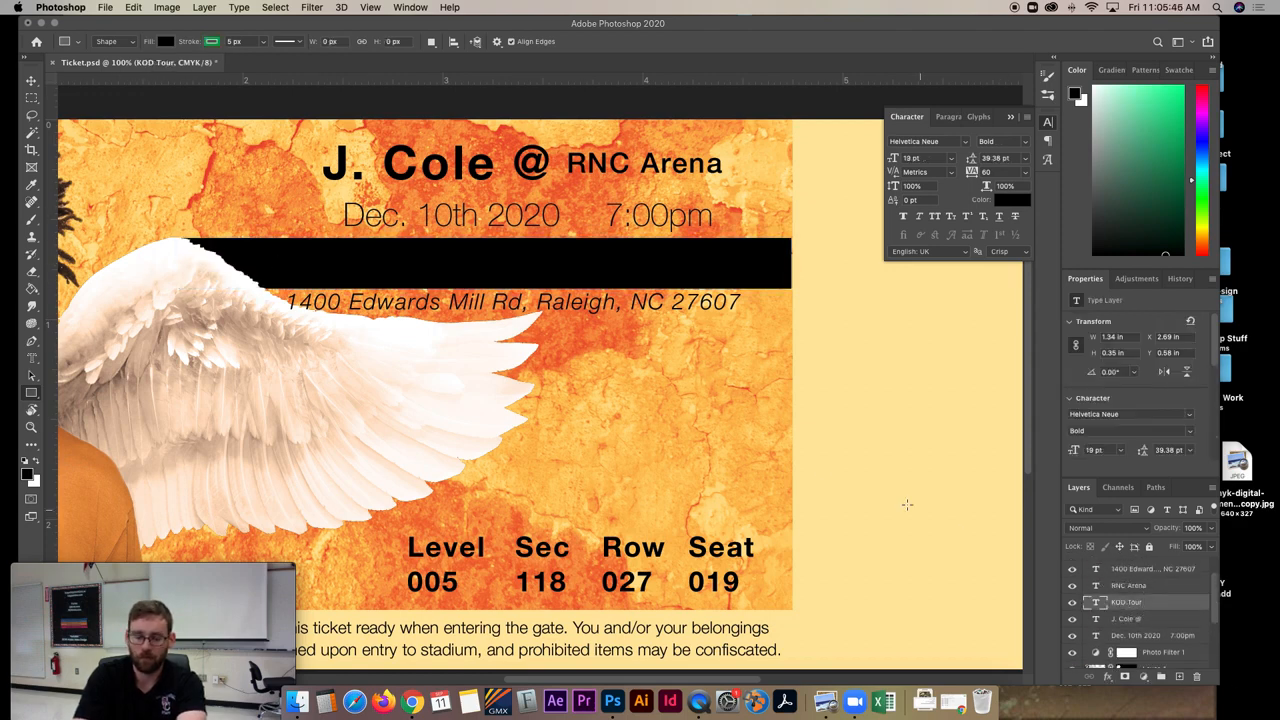
key(t)
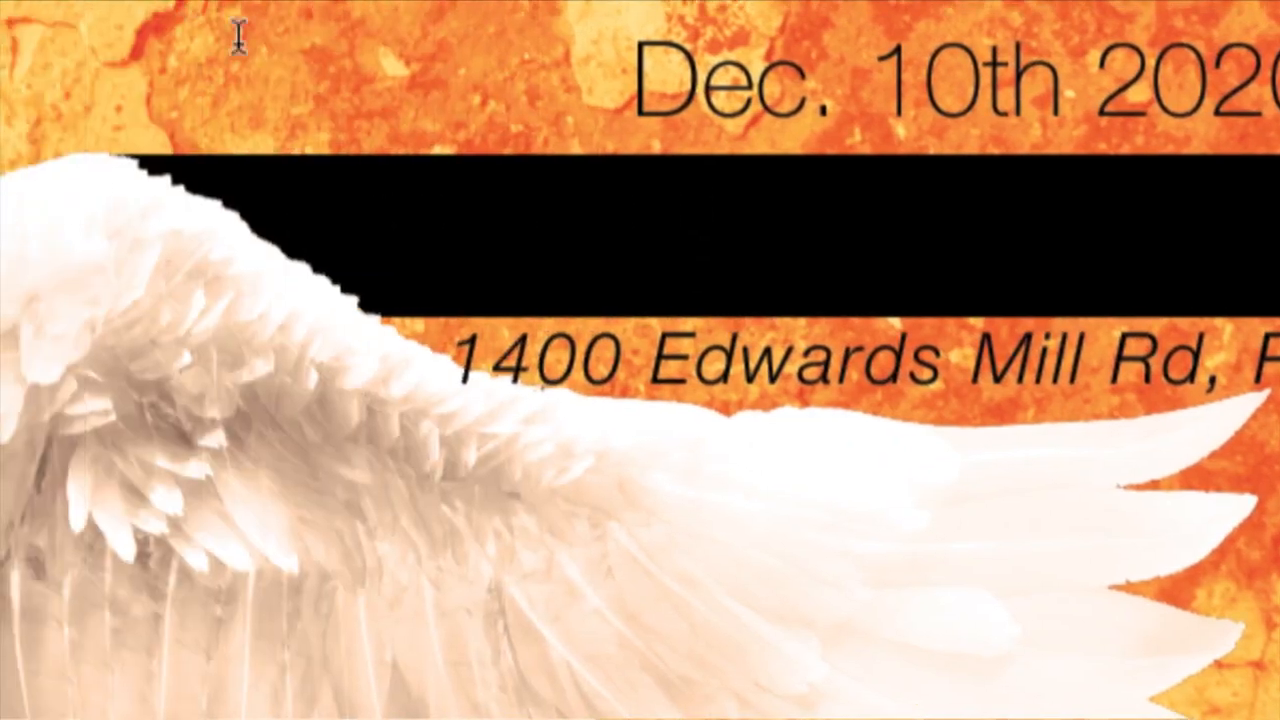
click(903, 239)
double_click(923, 240)
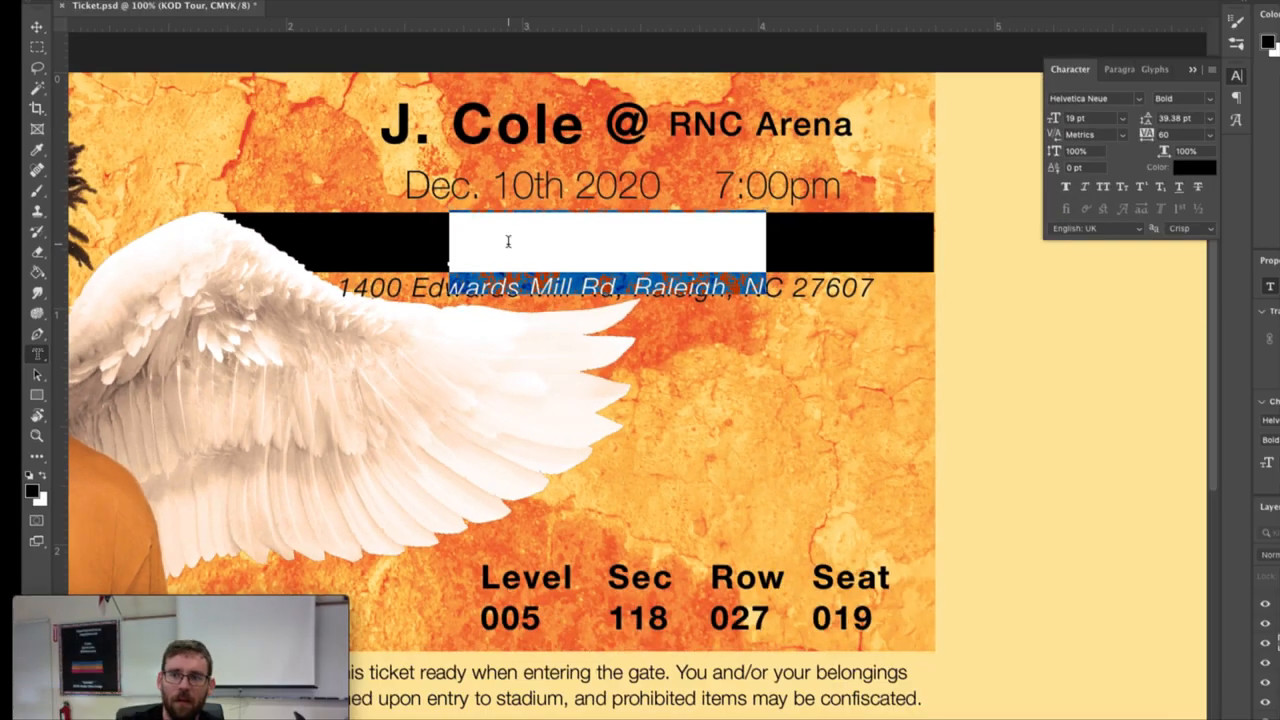
click(1200, 171)
drag(677, 290, 649, 371)
drag(334, 174, 221, 140)
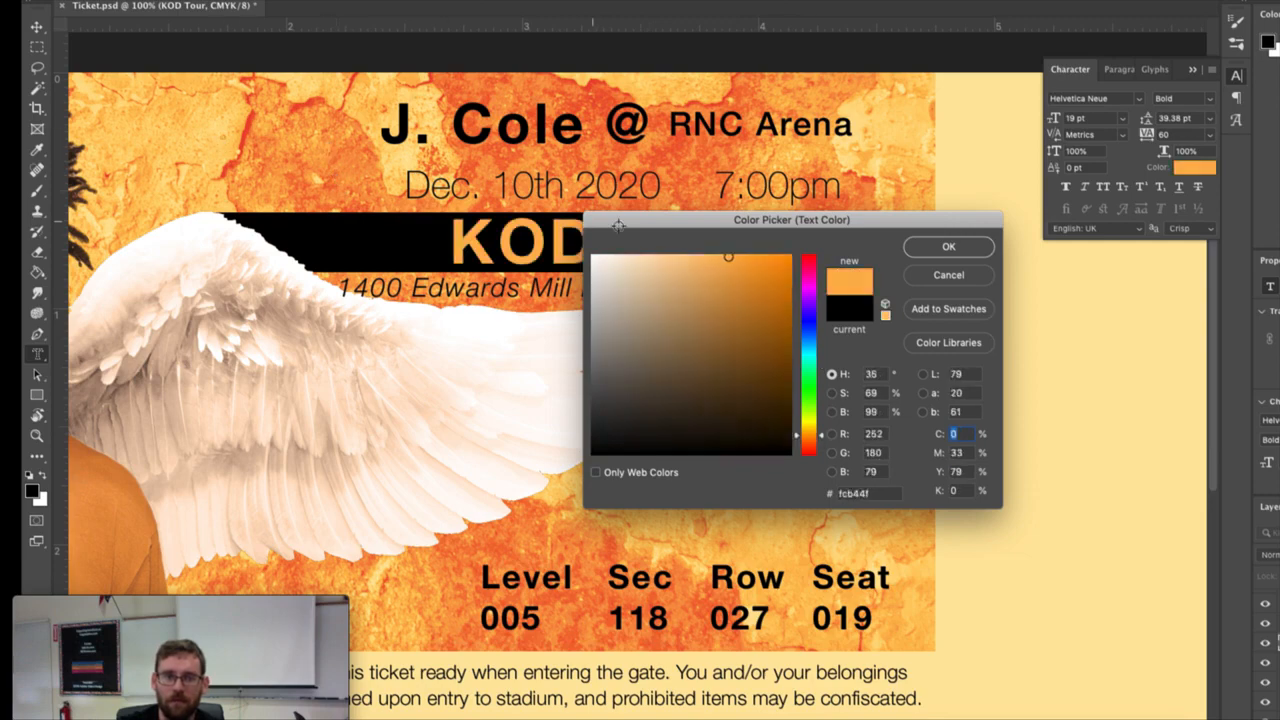
click(943, 246)
click(643, 247)
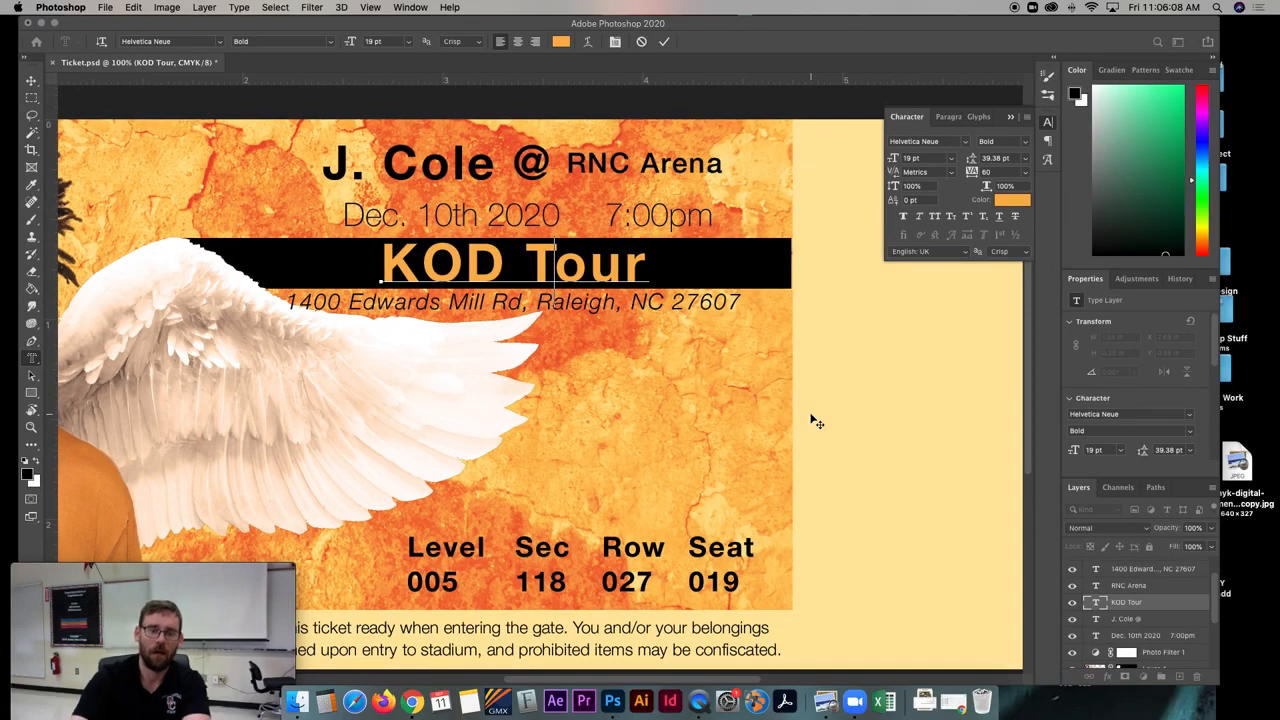
click(31, 80)
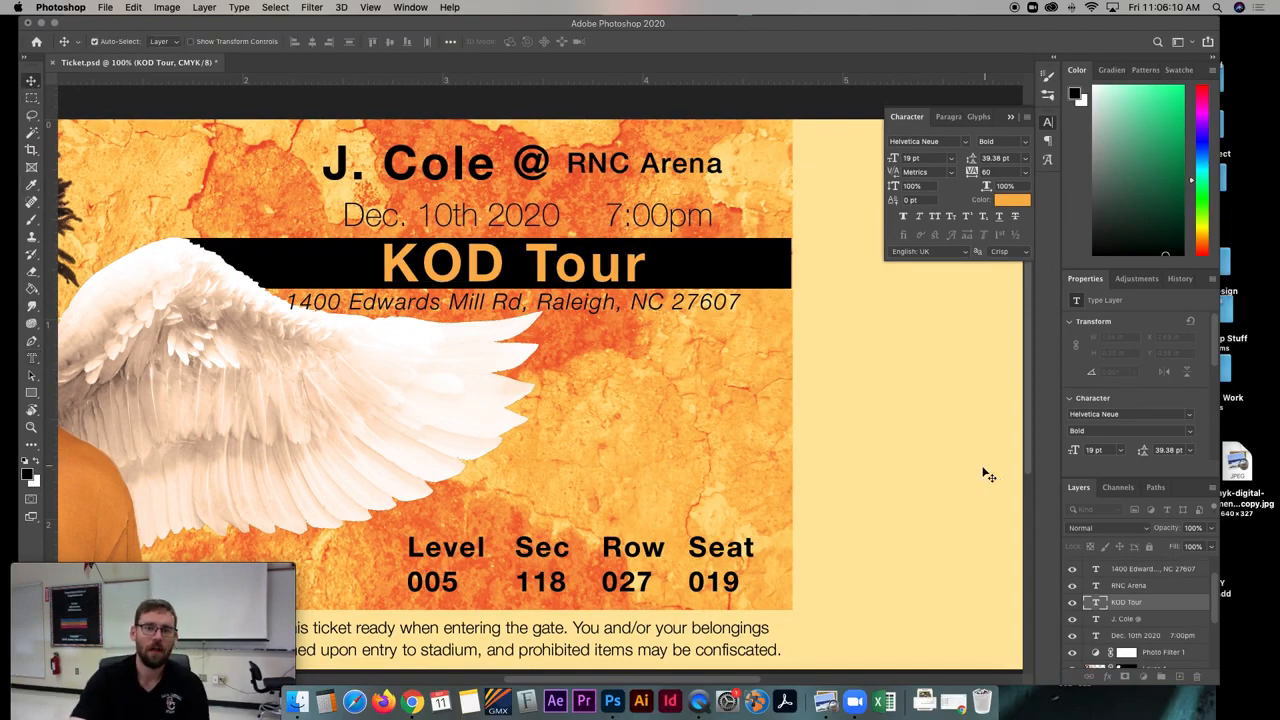
- Nudge the black bar to the textured area's outer edge and draw a vertical line about 825 px tall along that edge
click(707, 259)
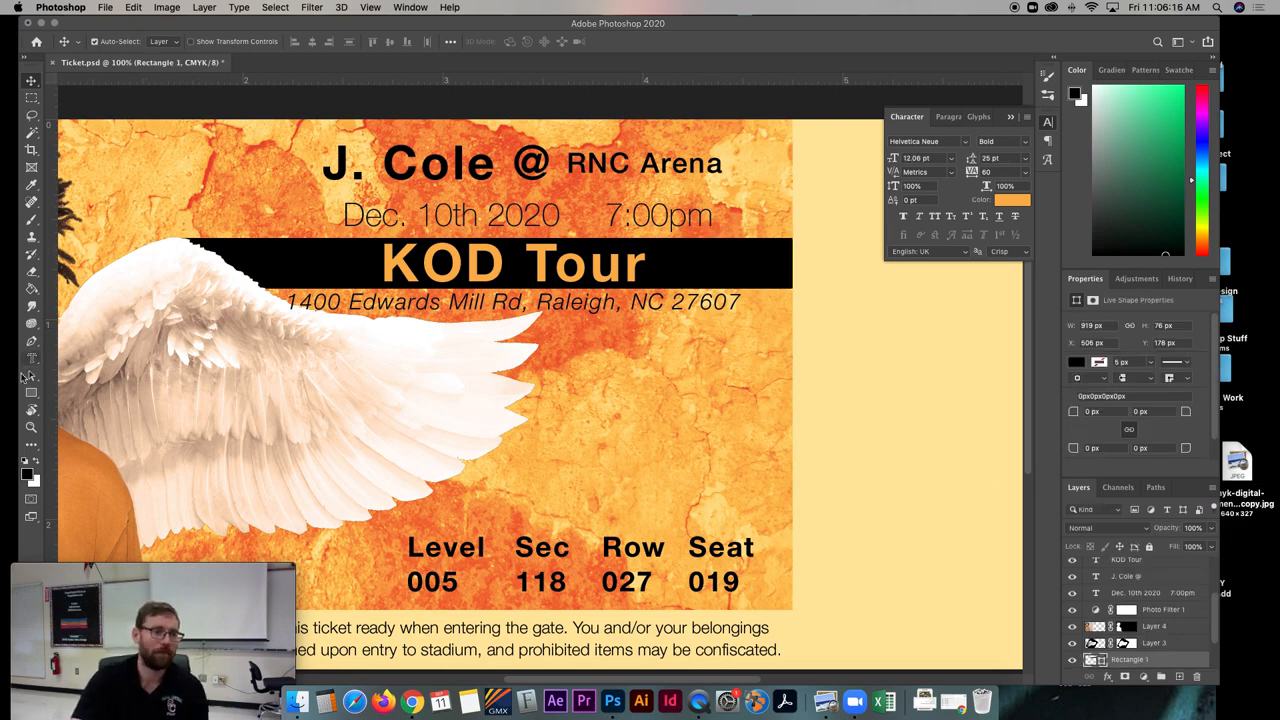
right_click(31, 392)
click(80, 445)
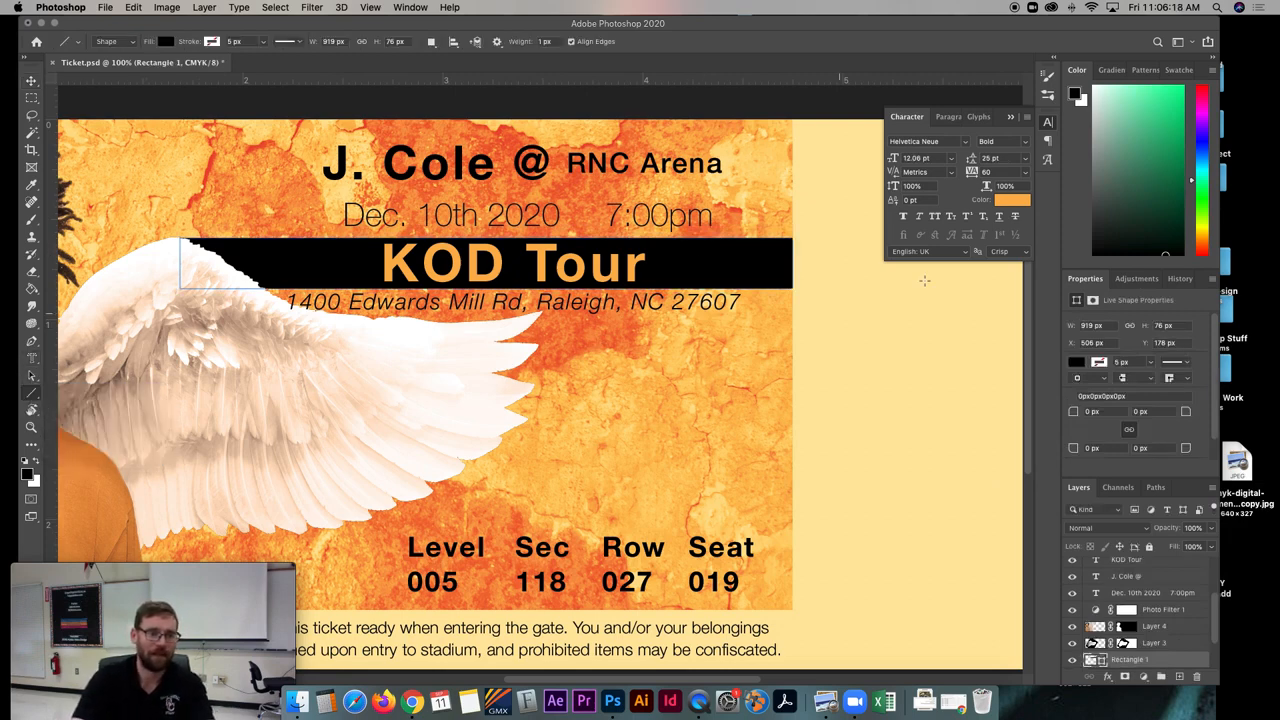
drag(793, 118, 798, 478)
scroll(708, 390, up, 3)
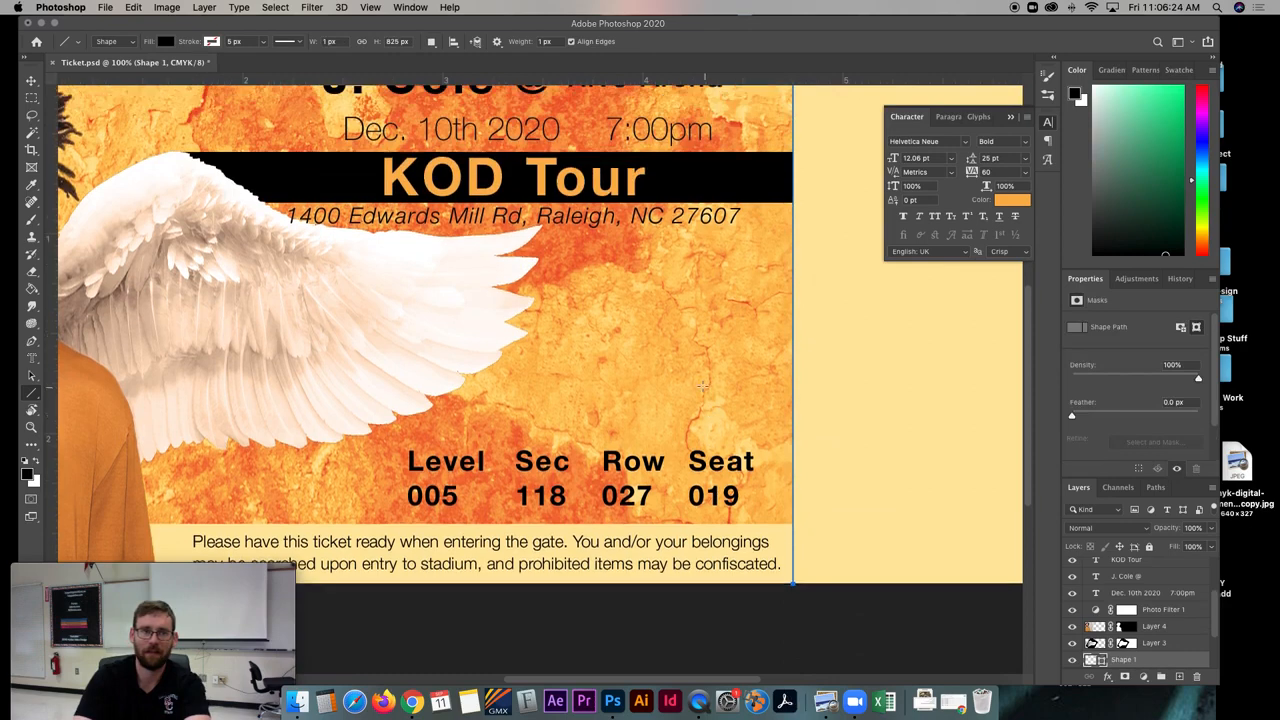
- Give the vertical divider line a dashed black stroke and no fill
click(282, 42)
click(278, 106)
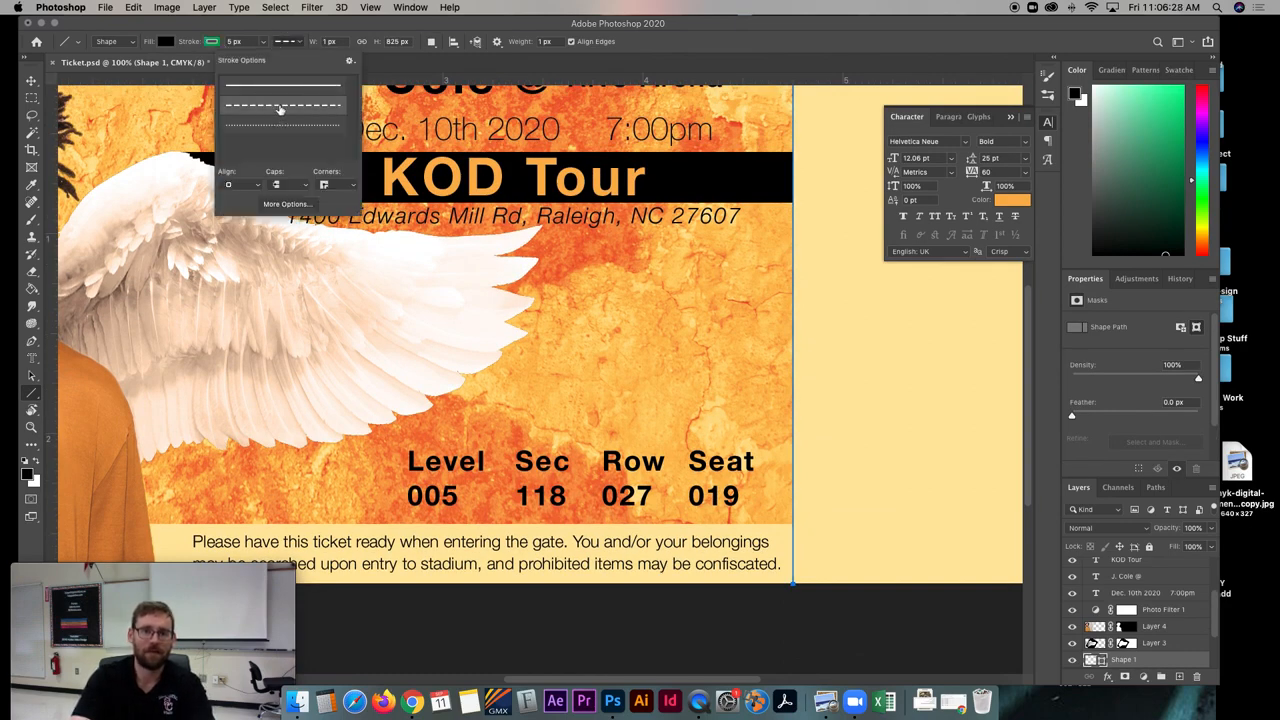
click(281, 189)
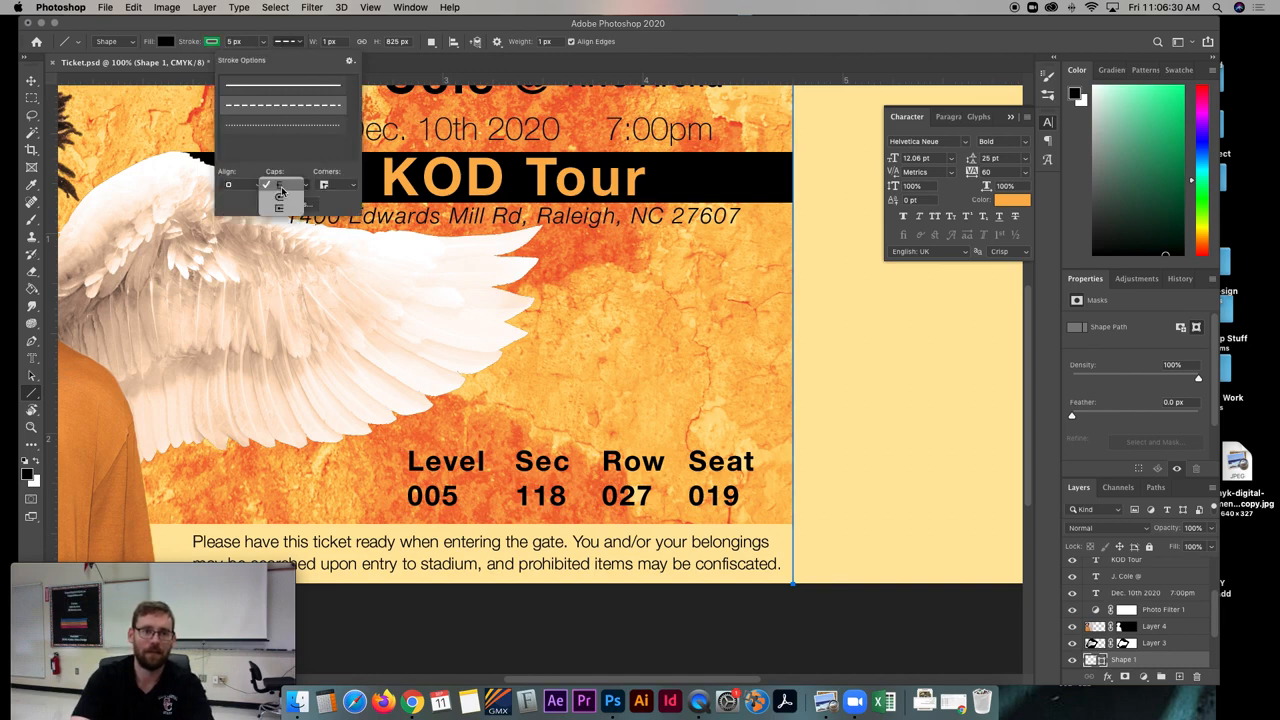
click(284, 211)
click(284, 189)
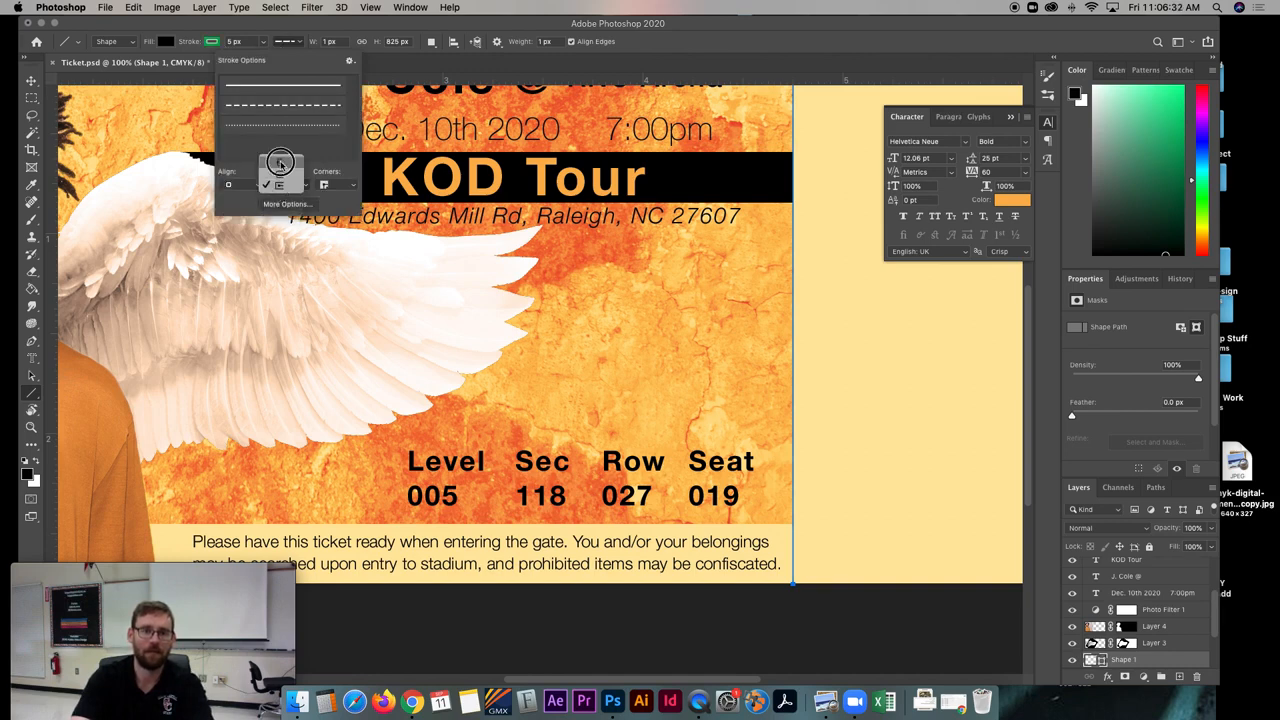
click(283, 187)
click(212, 42)
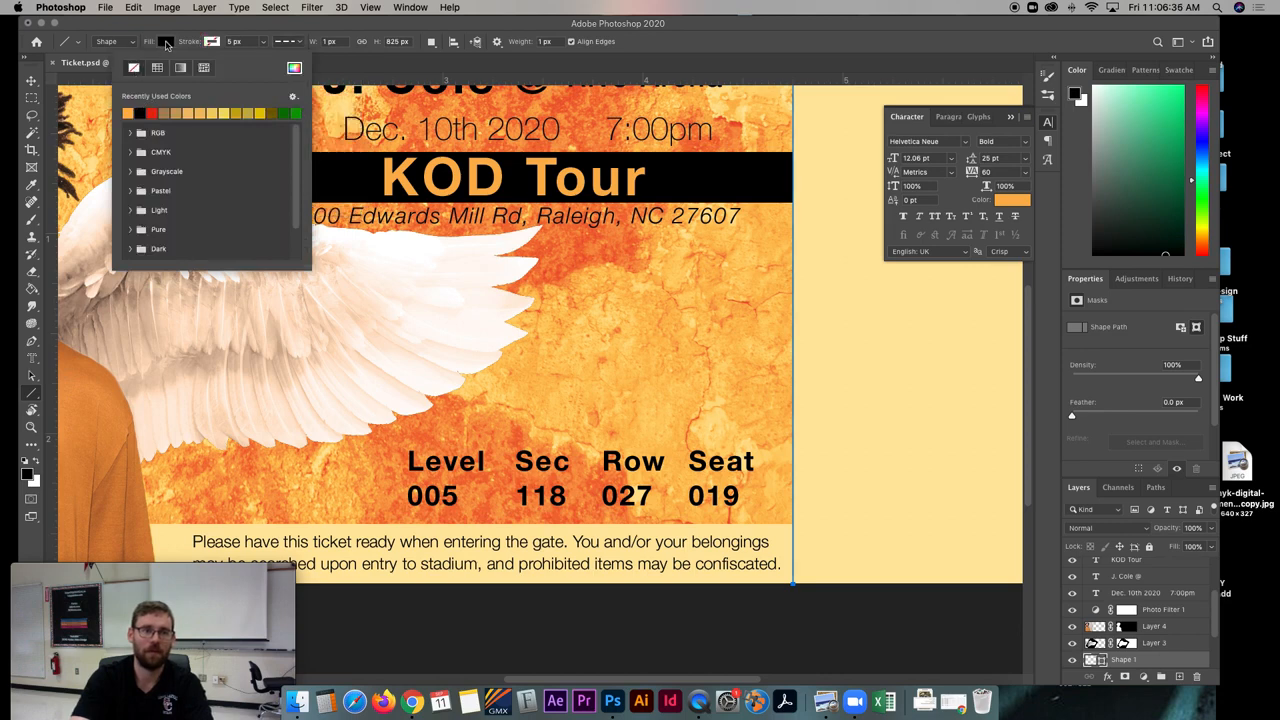
click(211, 43)
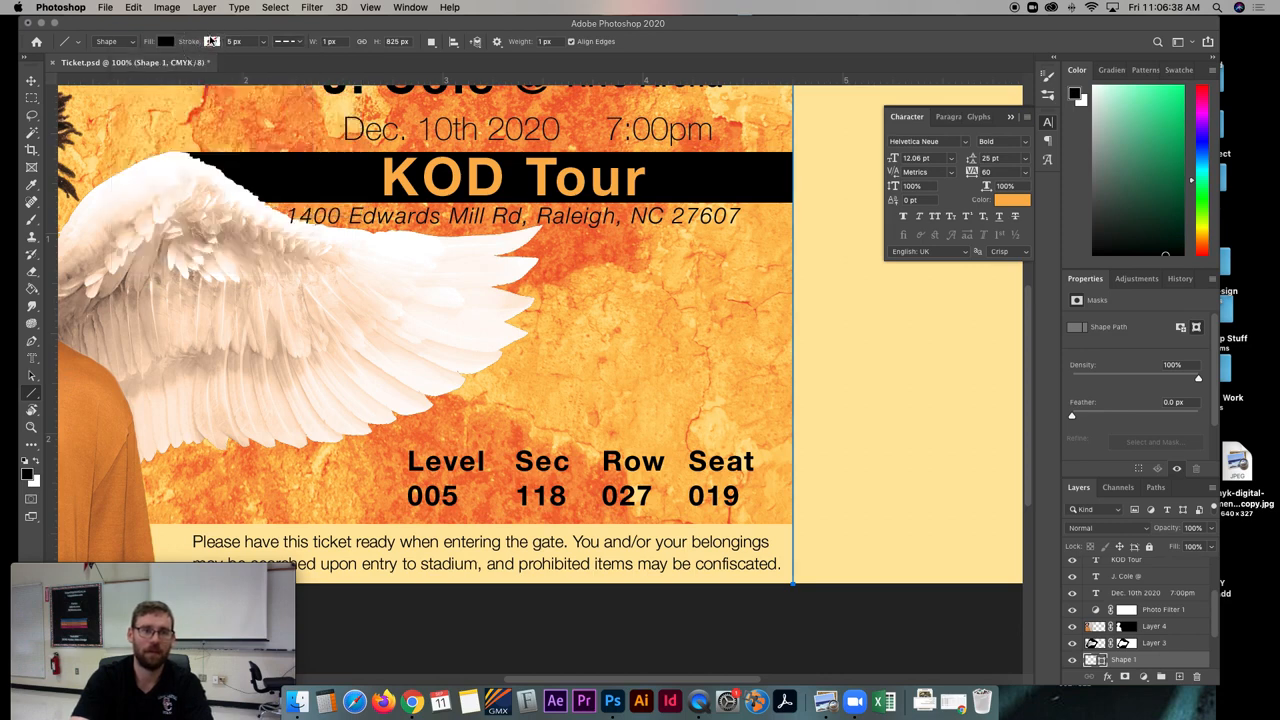
click(211, 42)
click(165, 44)
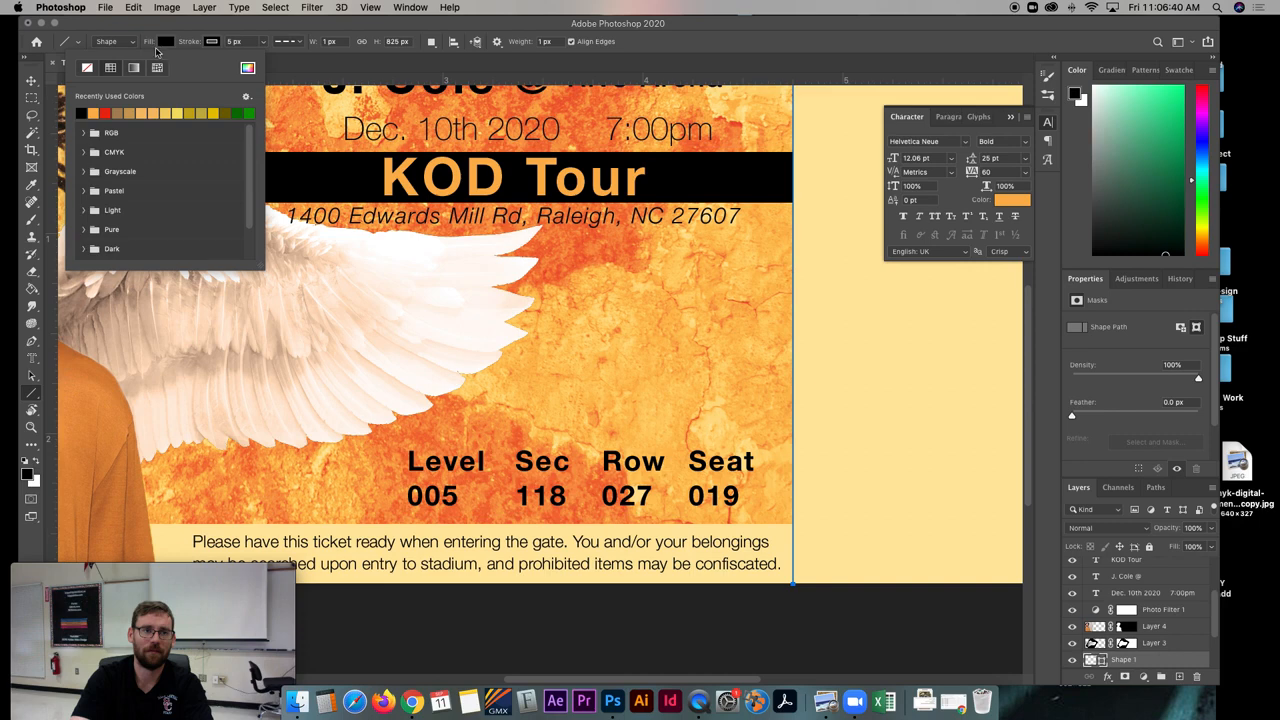
- Set the dashed divider line's shape width to 5 px
click(31, 80)
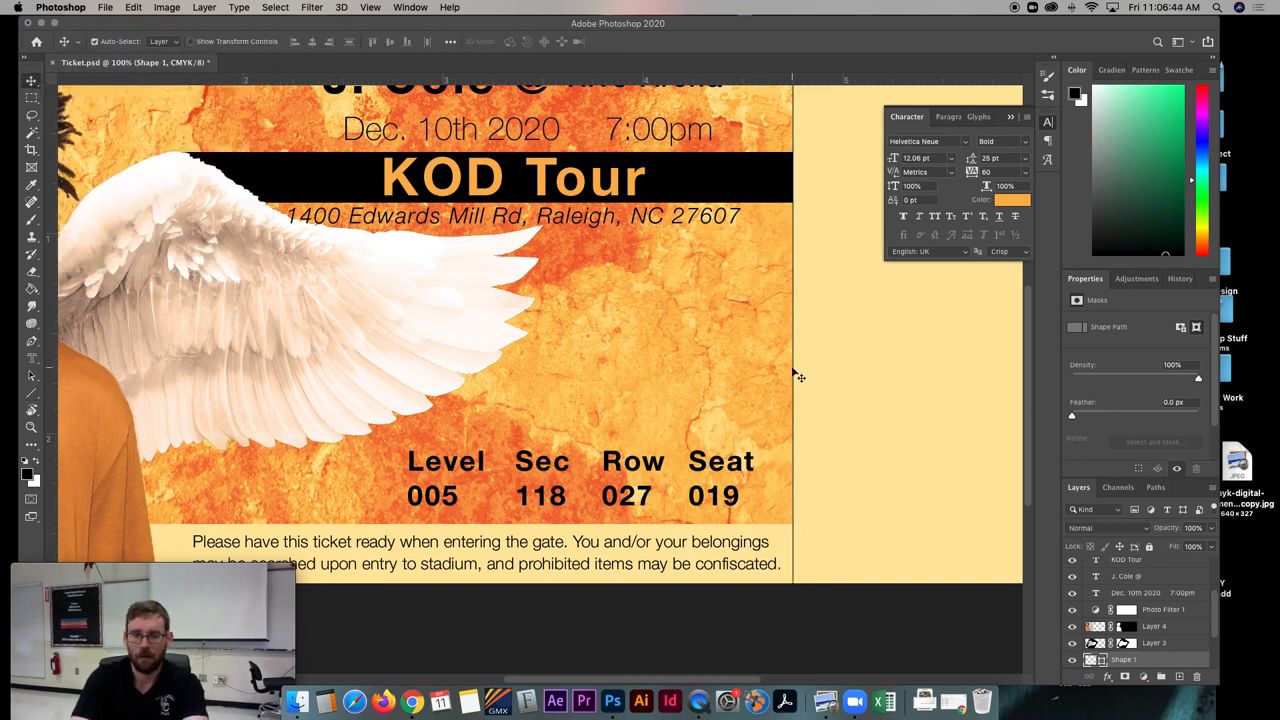
key(a)
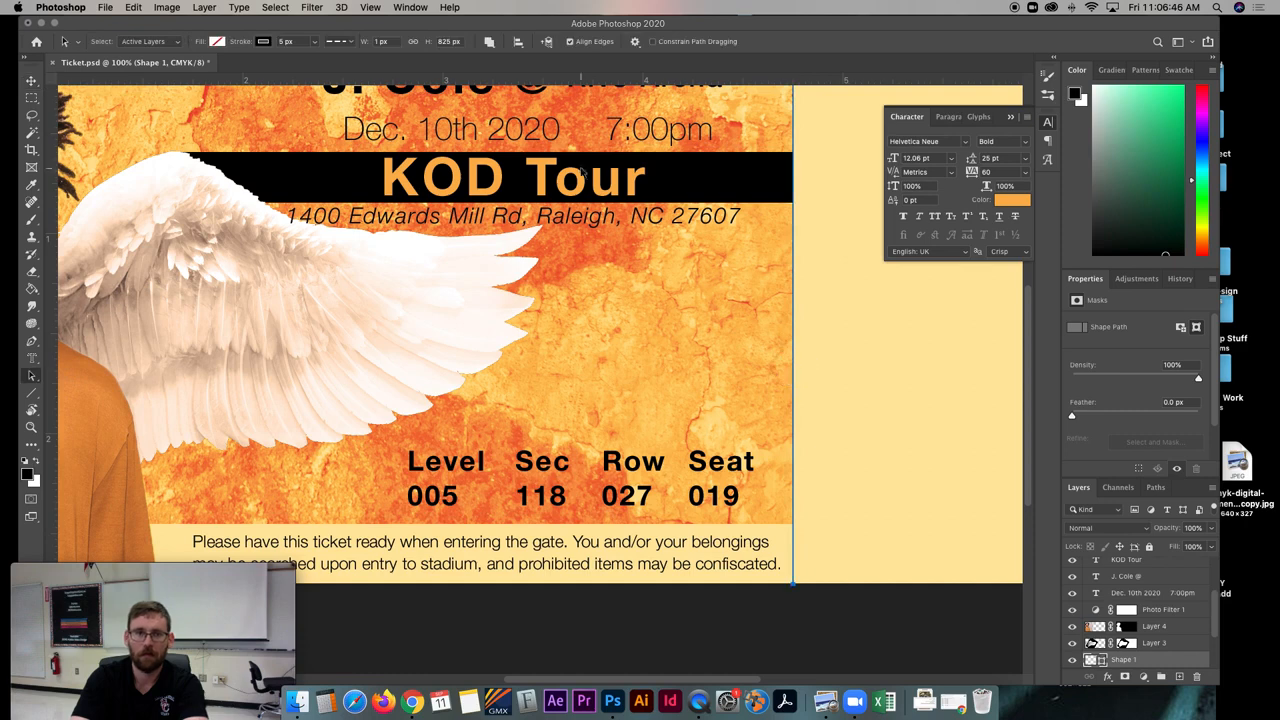
drag(366, 43, 368, 45)
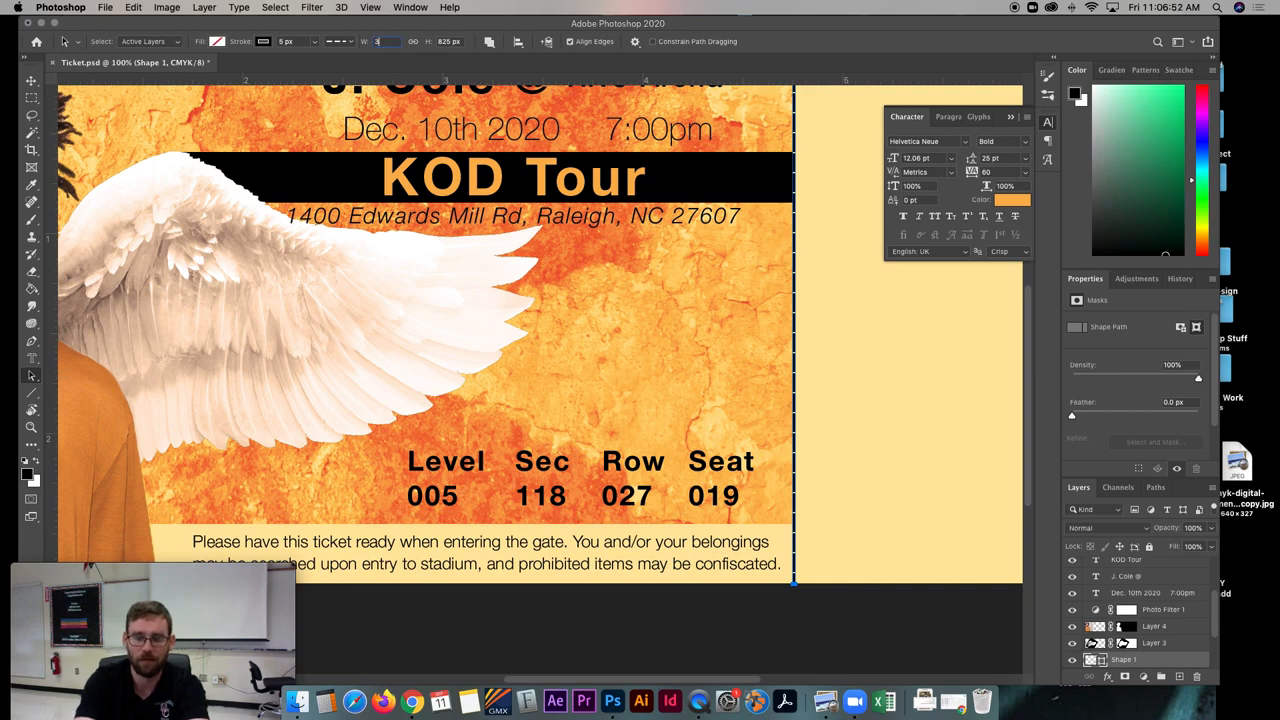
key(Return)
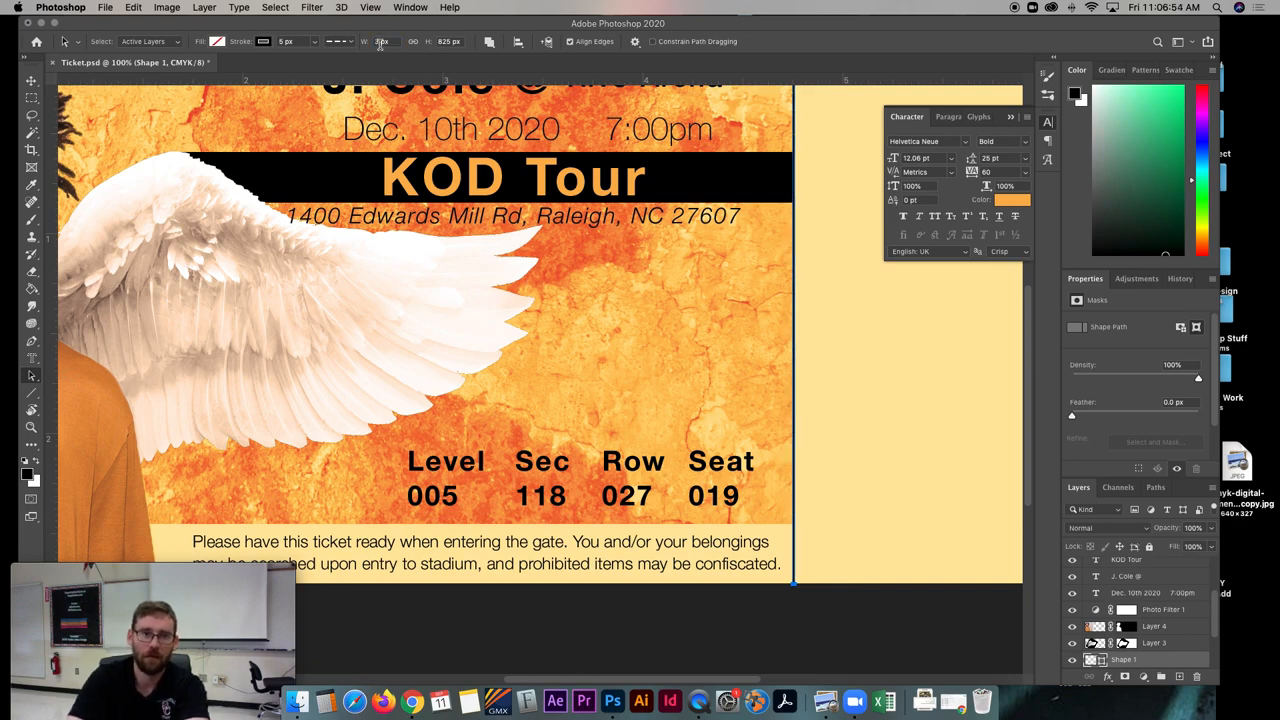
key(Return)
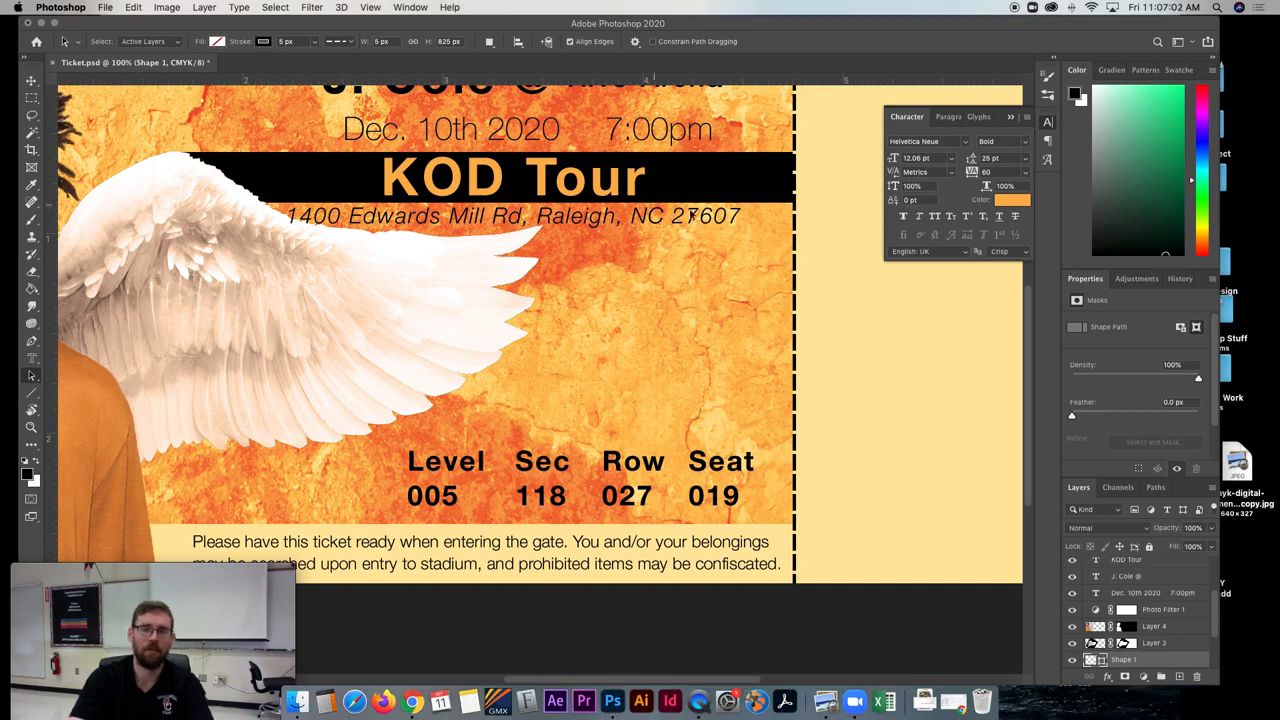
- Copy the "J. Cole @" title onto the blank stub, rotate it to -90° and place it beside the dashed line's lower part
scroll(755, 258, right, 5)
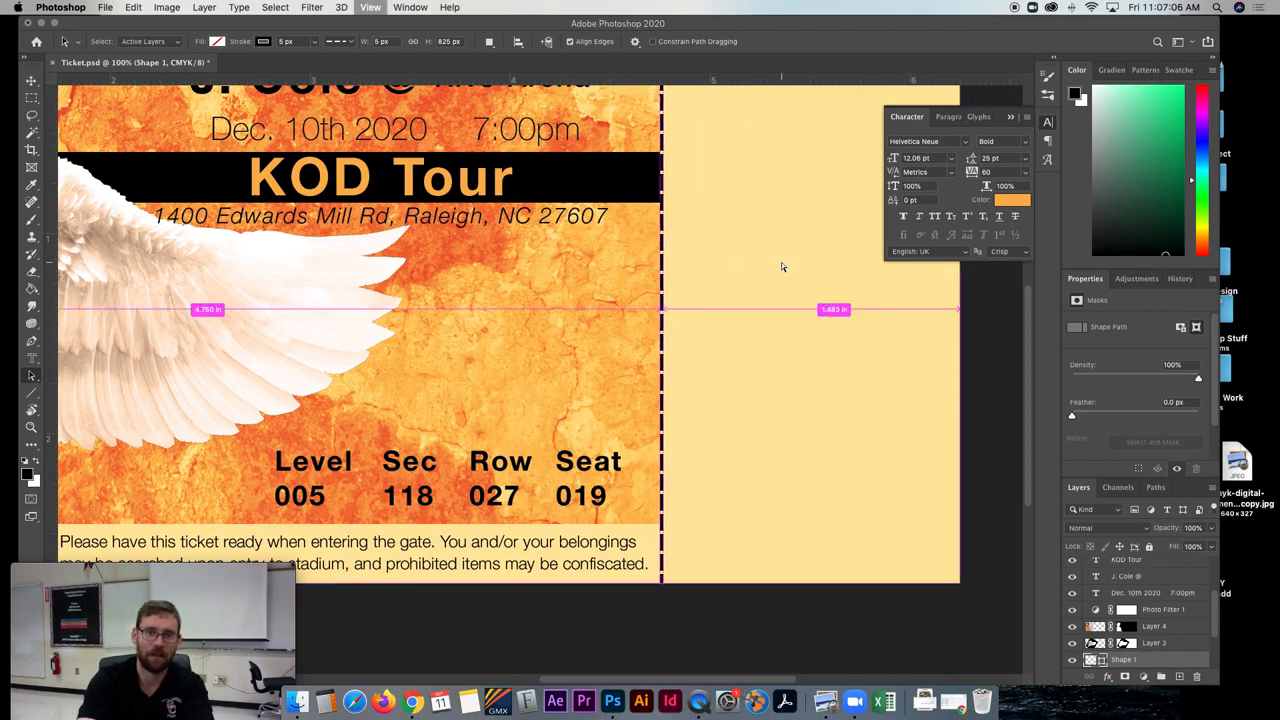
key(super+minus)
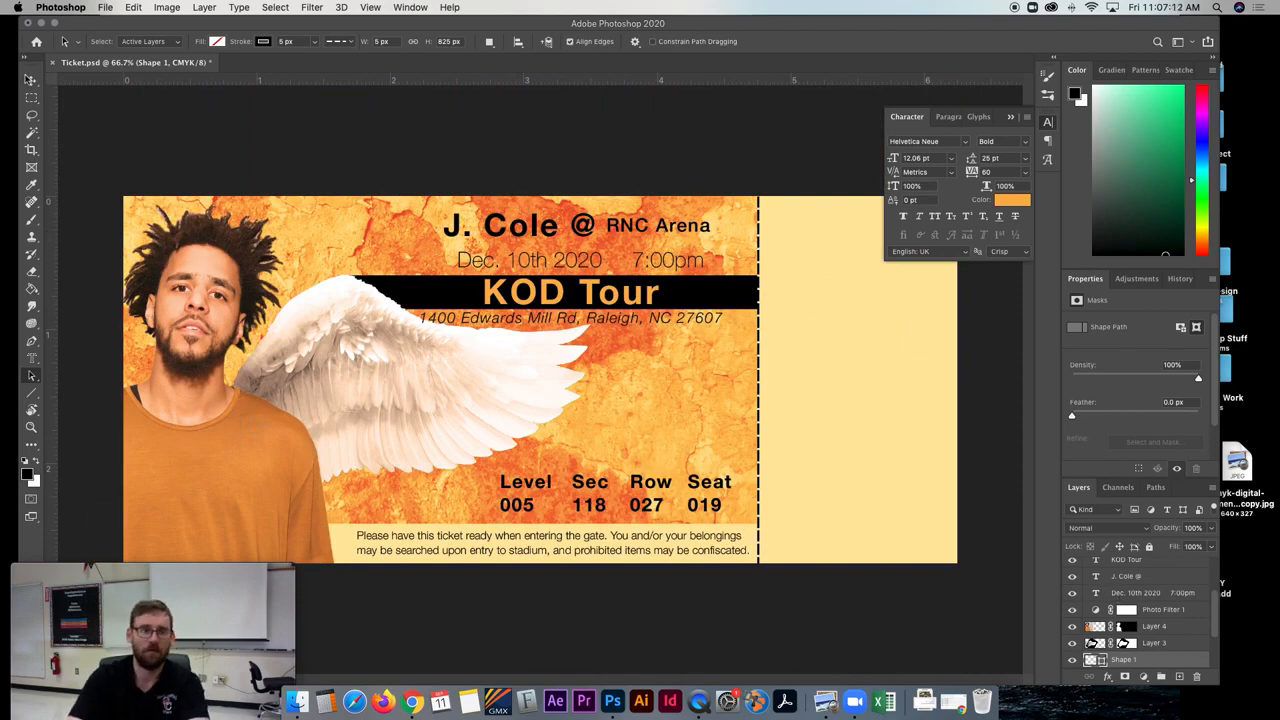
click(30, 80)
click(503, 243)
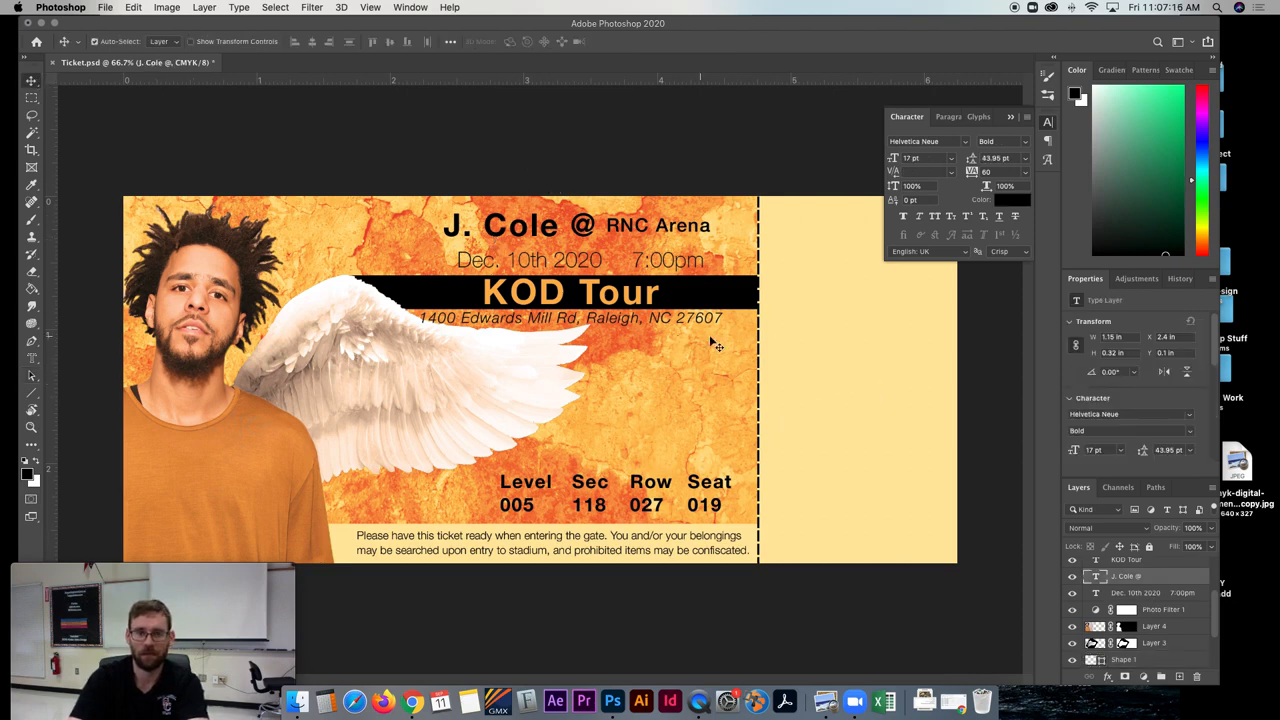
drag(491, 232, 858, 455)
key(super+t)
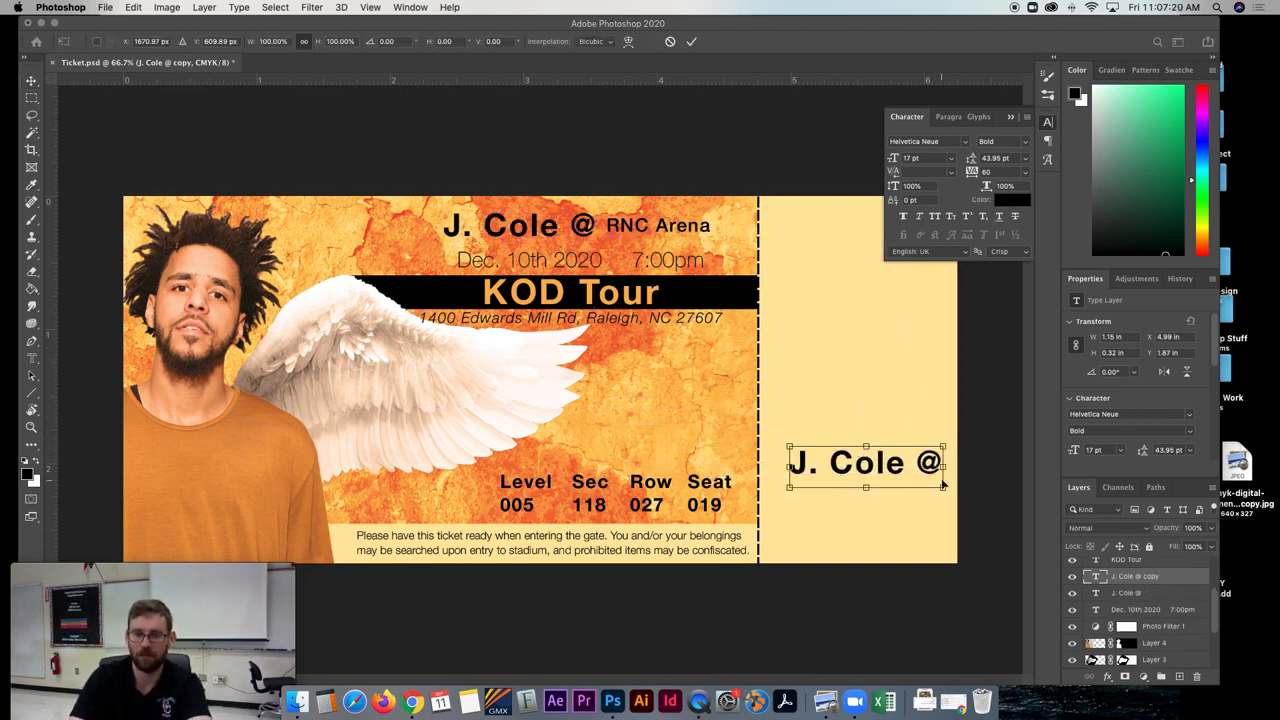
drag(952, 466, 856, 345)
drag(857, 443, 788, 458)
key(Return)
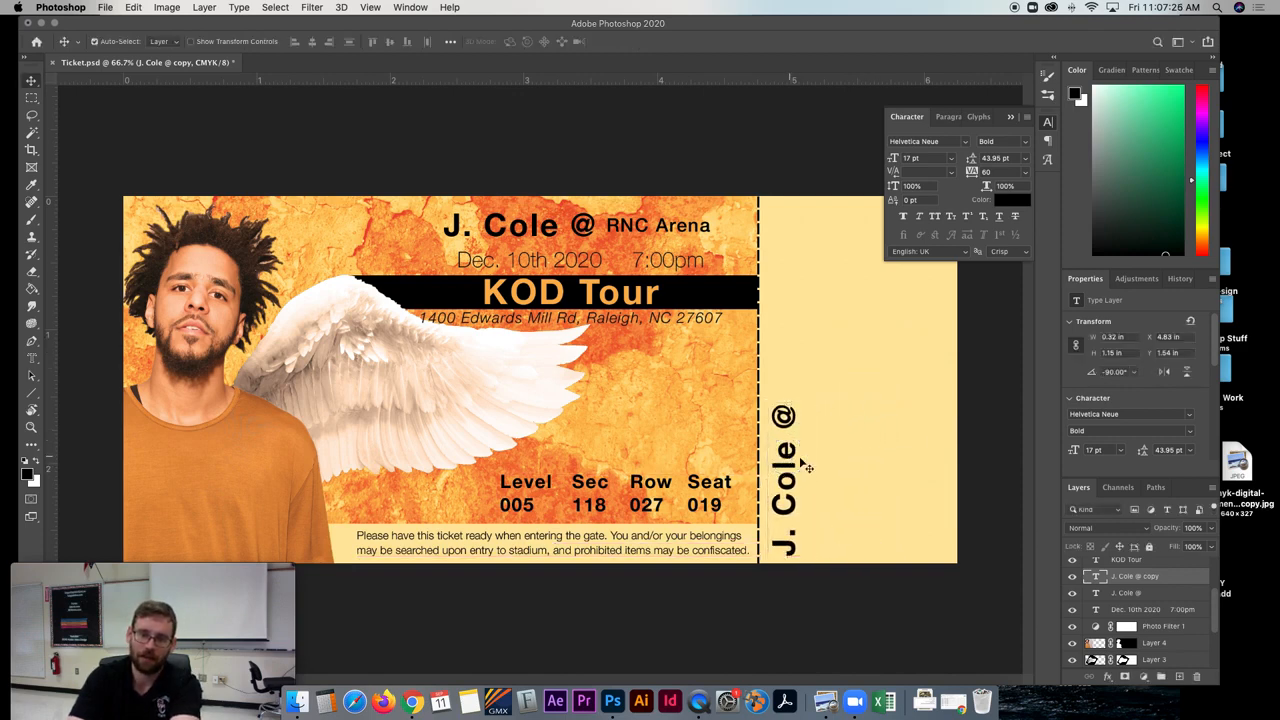
- Copy the "RNC Arena" text onto the stub, rotate it to -90° and place it directly after the rotated "J. Cole @"
drag(600, 232, 810, 368)
key(ctrl+t)
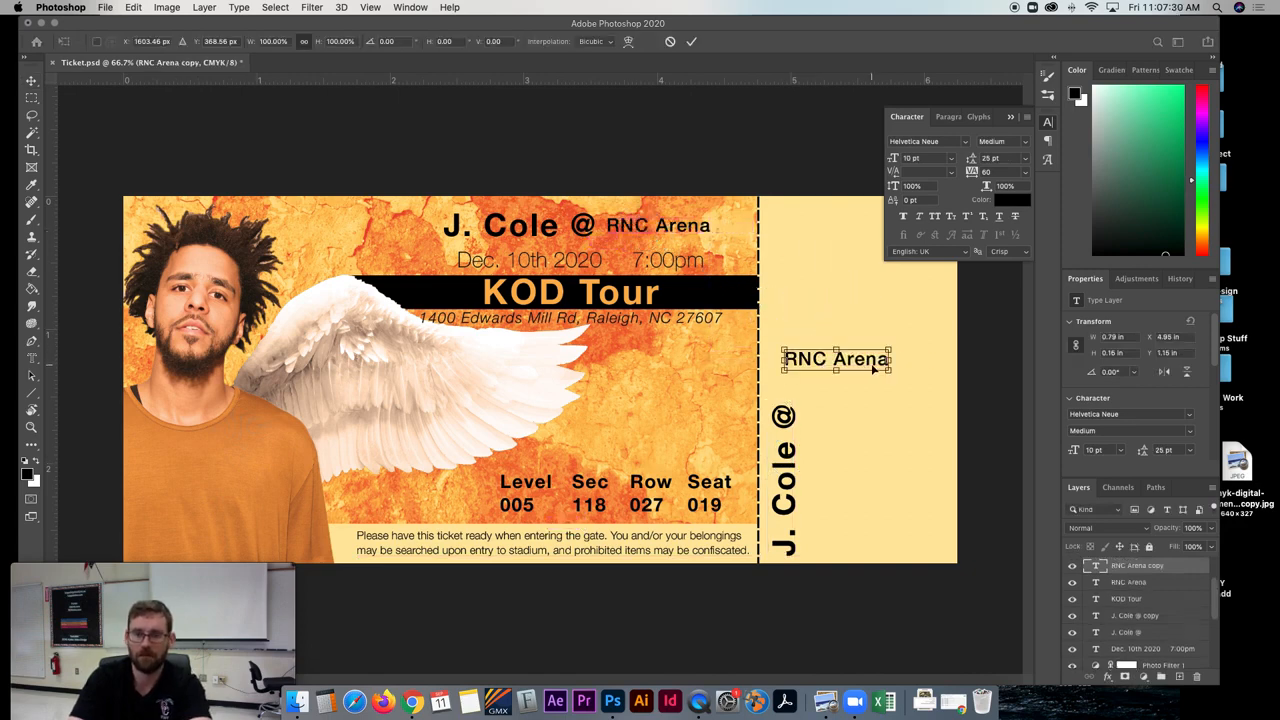
drag(897, 376, 853, 276)
drag(836, 352, 787, 336)
key(Return)
- Copy the date and time line onto the stub, rotate it to -90° and place it alongside the rotated "J. Cole @" line
drag(545, 268, 814, 414)
key(super+t)
key(Return)
- Copy the "KOD Tour" title onto the stub, rotate it to -90° and place it beside the rotated date line
double_click(565, 297)
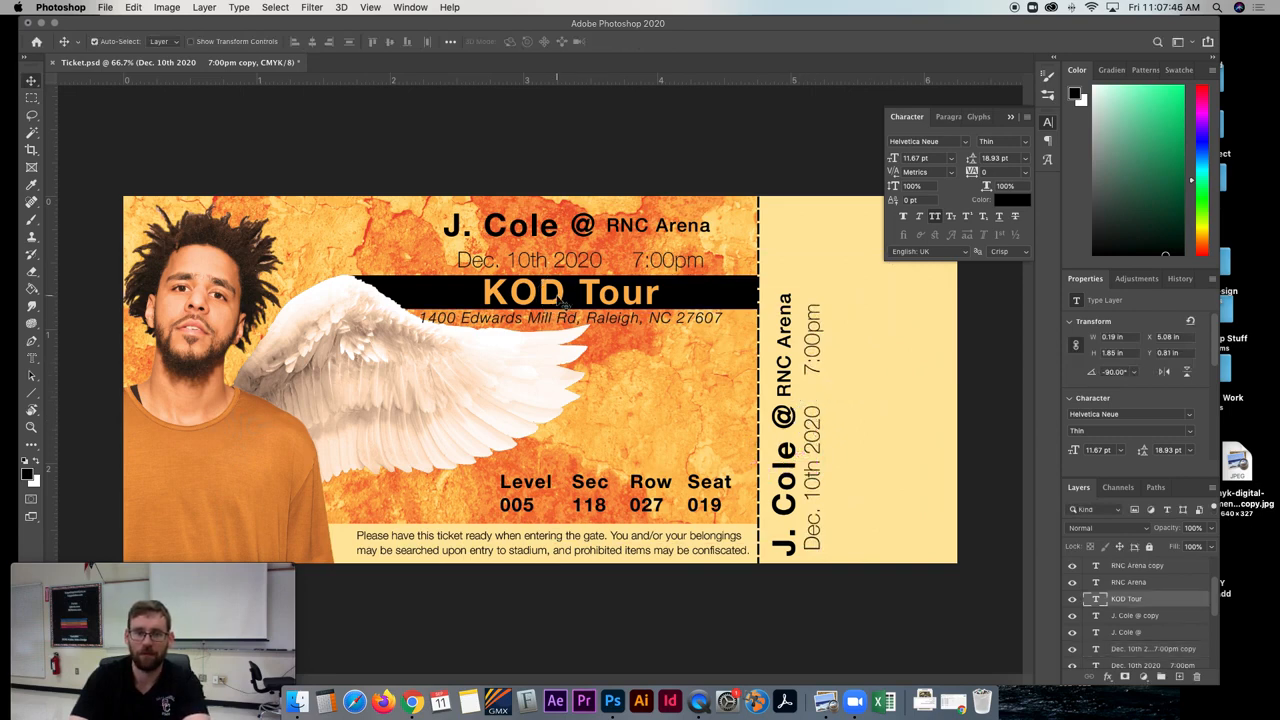
click(645, 386)
drag(565, 305, 886, 460)
key(ctrl+t)
drag(980, 477, 943, 365)
drag(884, 430, 845, 403)
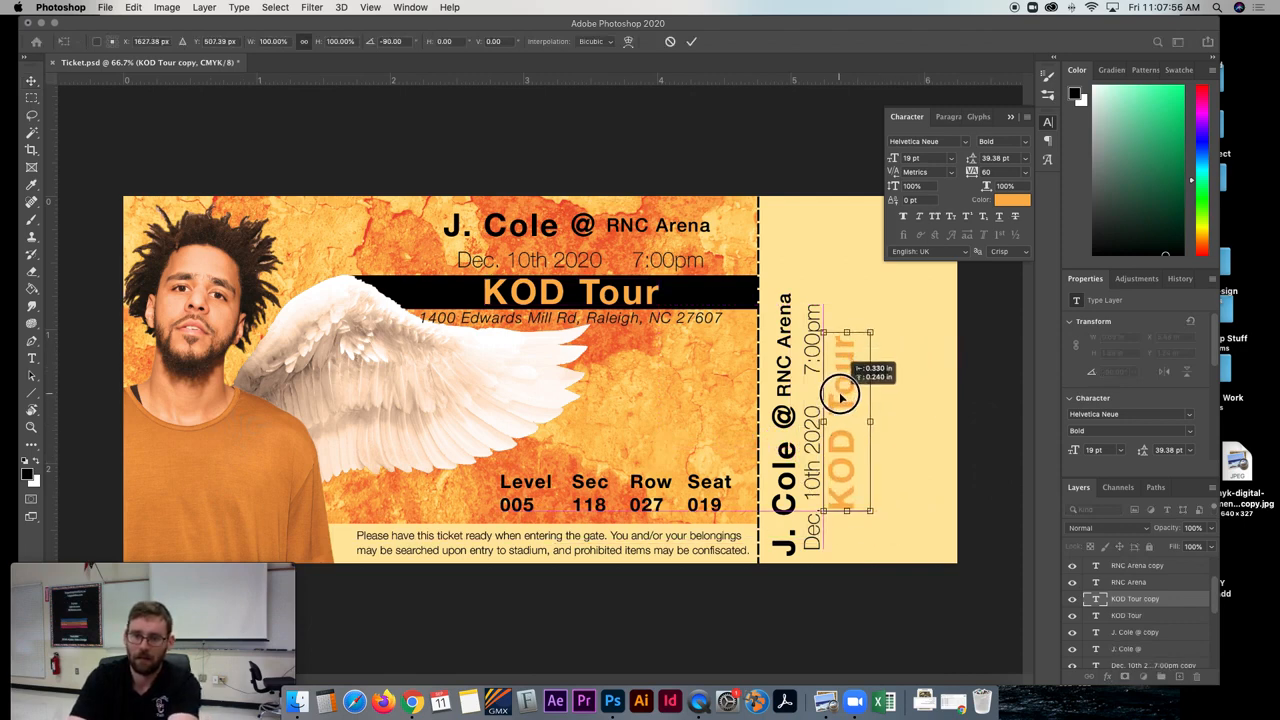
key(Return)
- Change the text colour of the stub's "KOD Tour" title to black (#000000)
triple_click(842, 405)
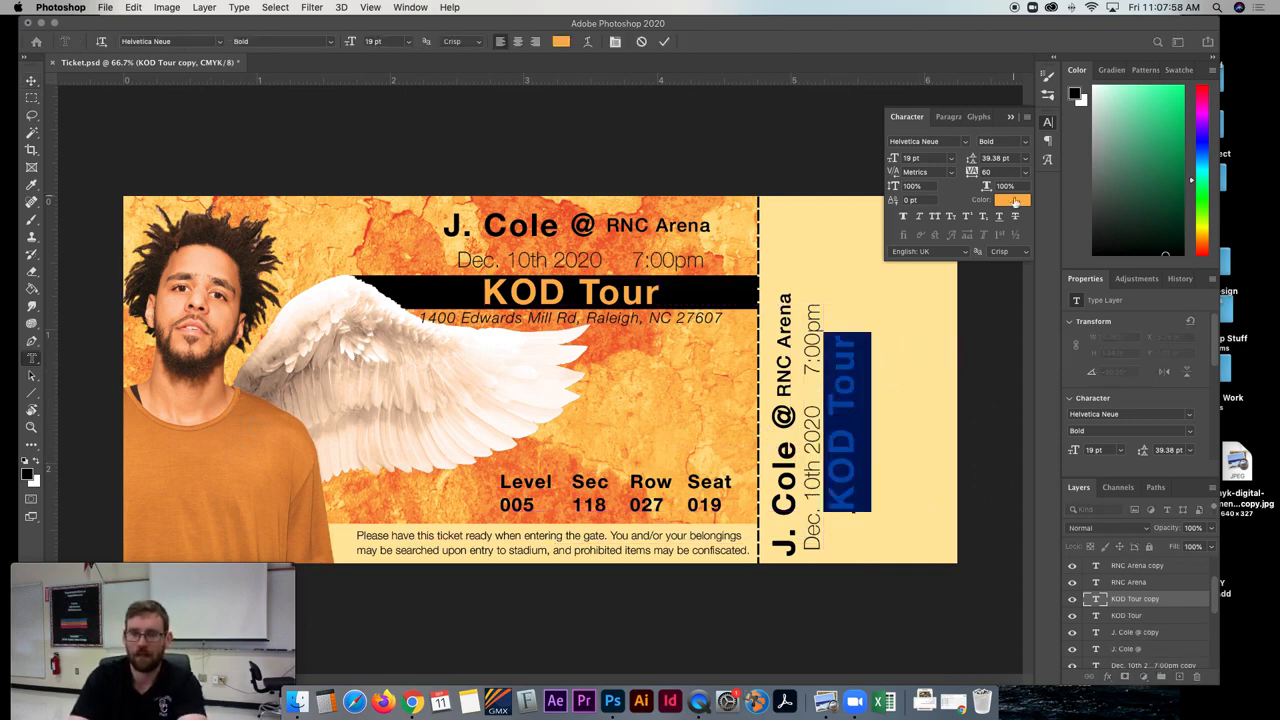
click(1012, 200)
click(644, 446)
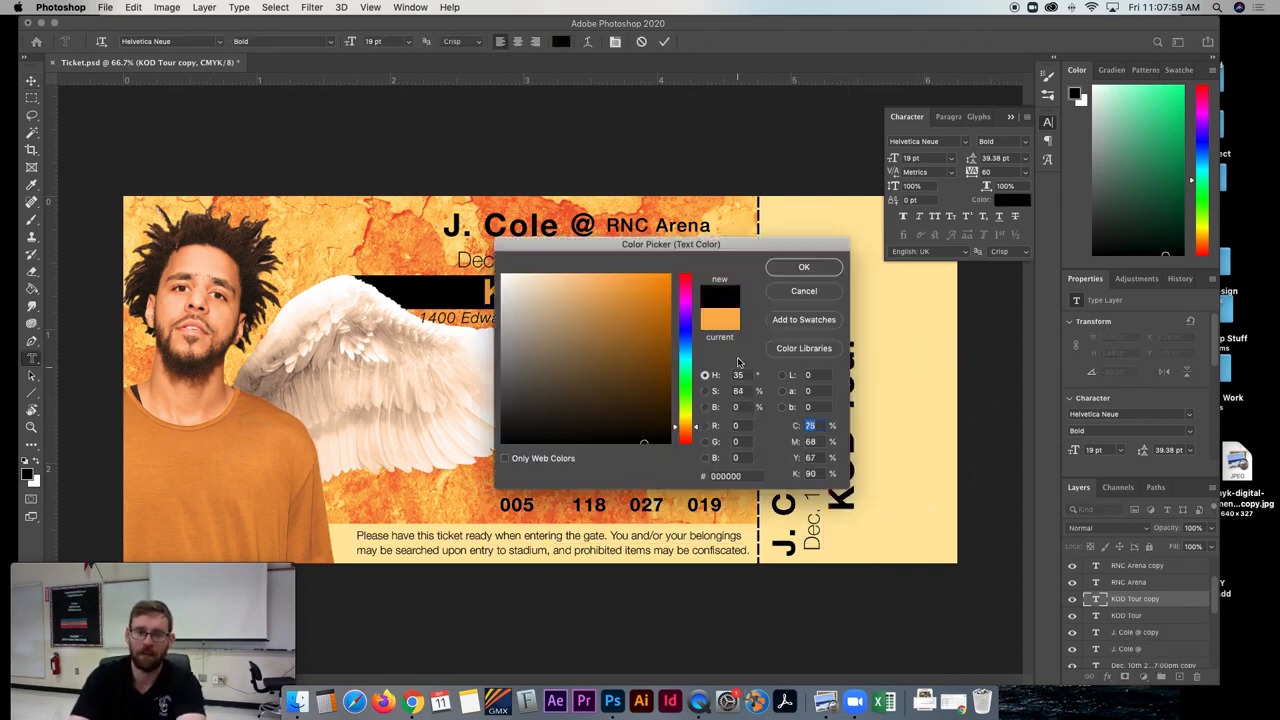
click(804, 267)
click(31, 80)
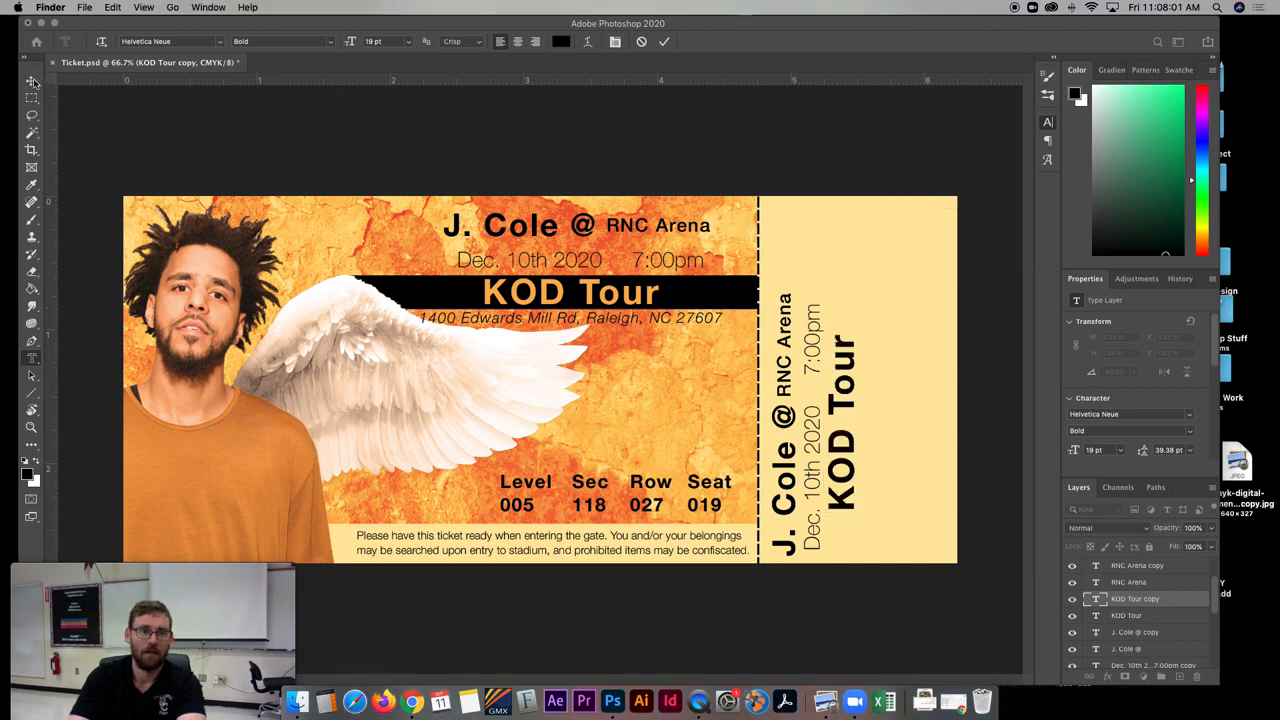
- Copy the venue address line onto the stub, rotate it to -90° and place it beside the rotated "KOD Tour" title
click(516, 326)
drag(516, 326, 789, 251)
key(ctrl+t)
drag(785, 315, 862, 282)
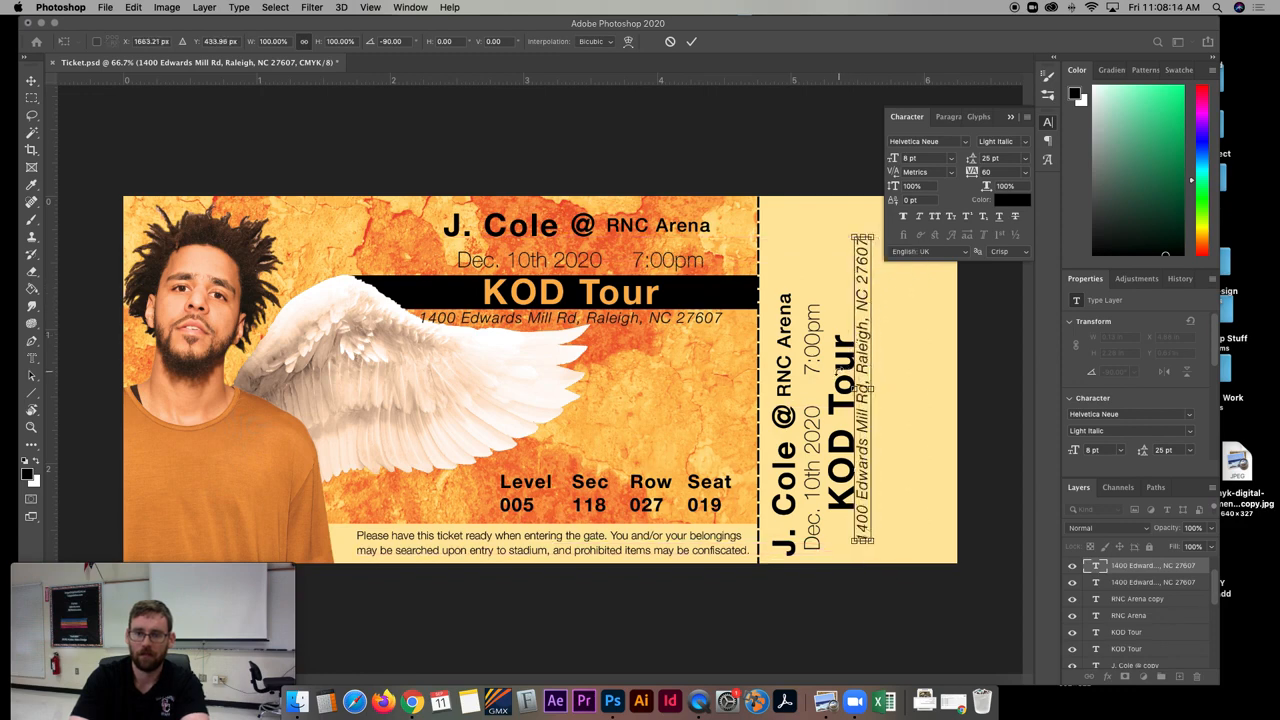
key(Return)
- Move the stub's artist, arena, date and "KOD Tour" texts upward so they sit centred along the stub's height
drag(836, 382, 810, 326)
drag(797, 393, 795, 366)
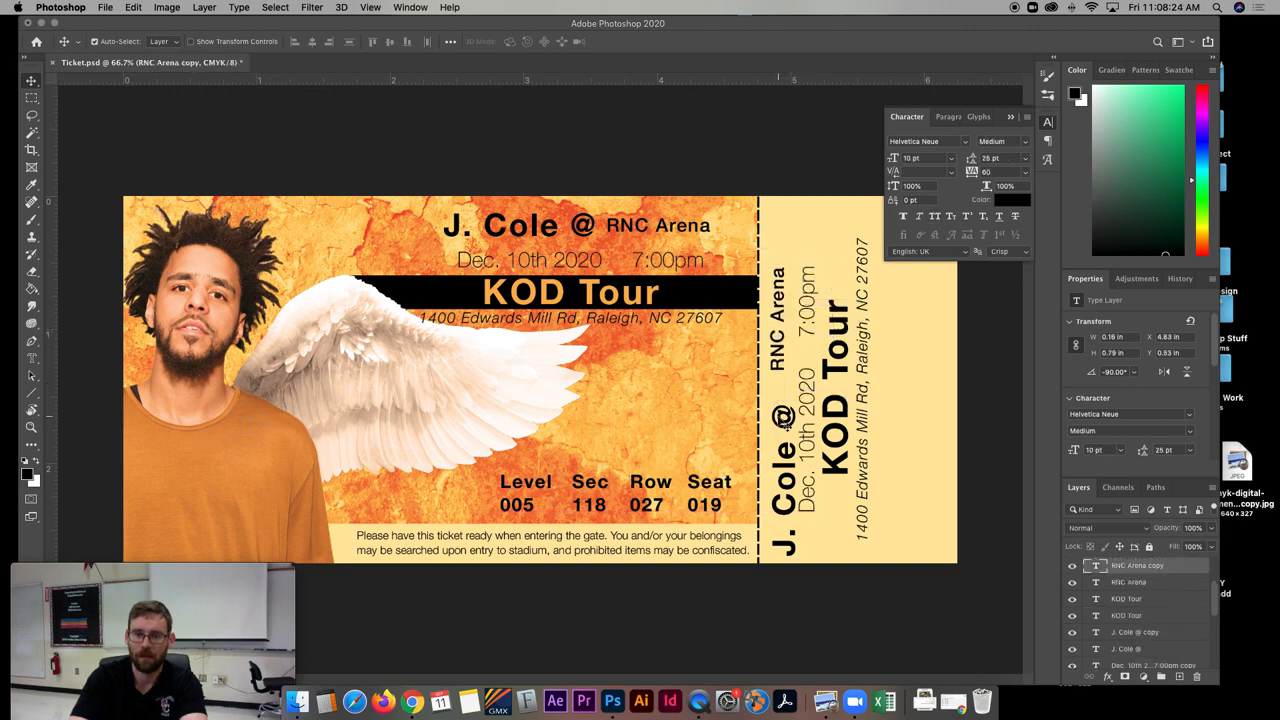
drag(795, 421, 774, 320)
- Copy the Level, Sec, Row and Seat block onto the stub, rotate it to -90° beside the address line, and collapse the character settings
click(604, 492)
drag(600, 490, 872, 404)
key(super+t)
drag(897, 459, 918, 372)
key(Return)
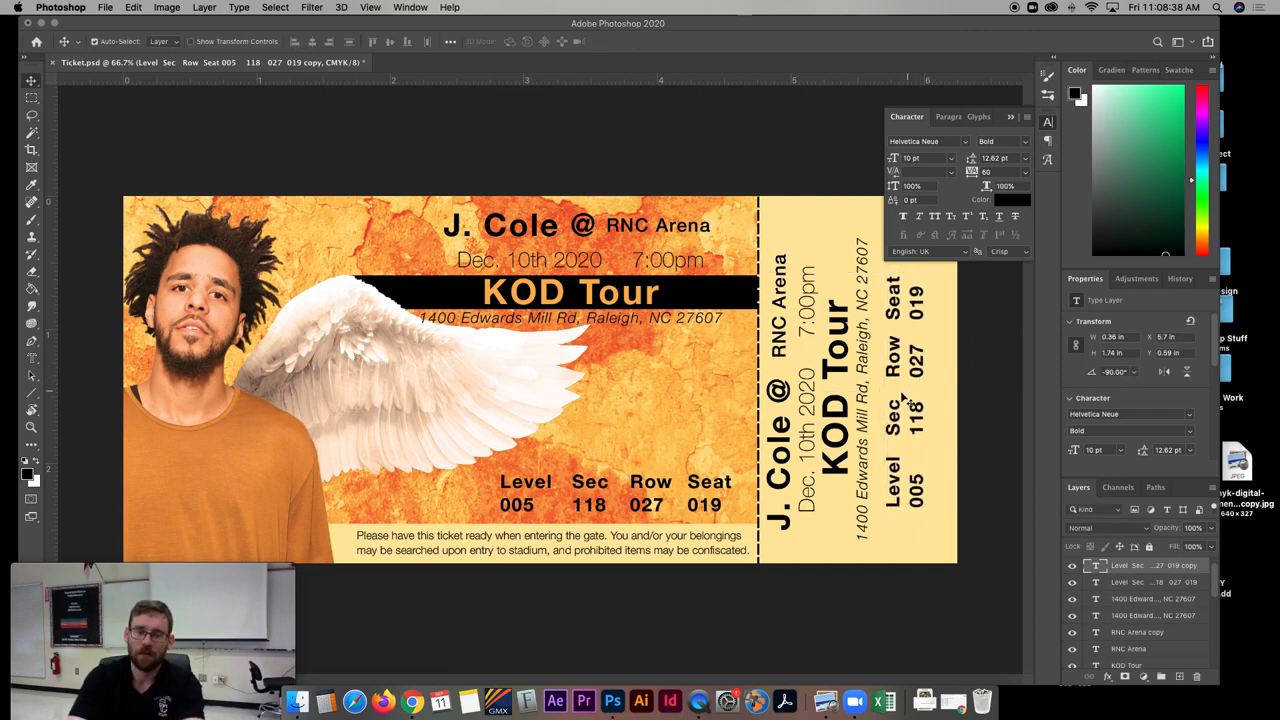
click(1010, 118)
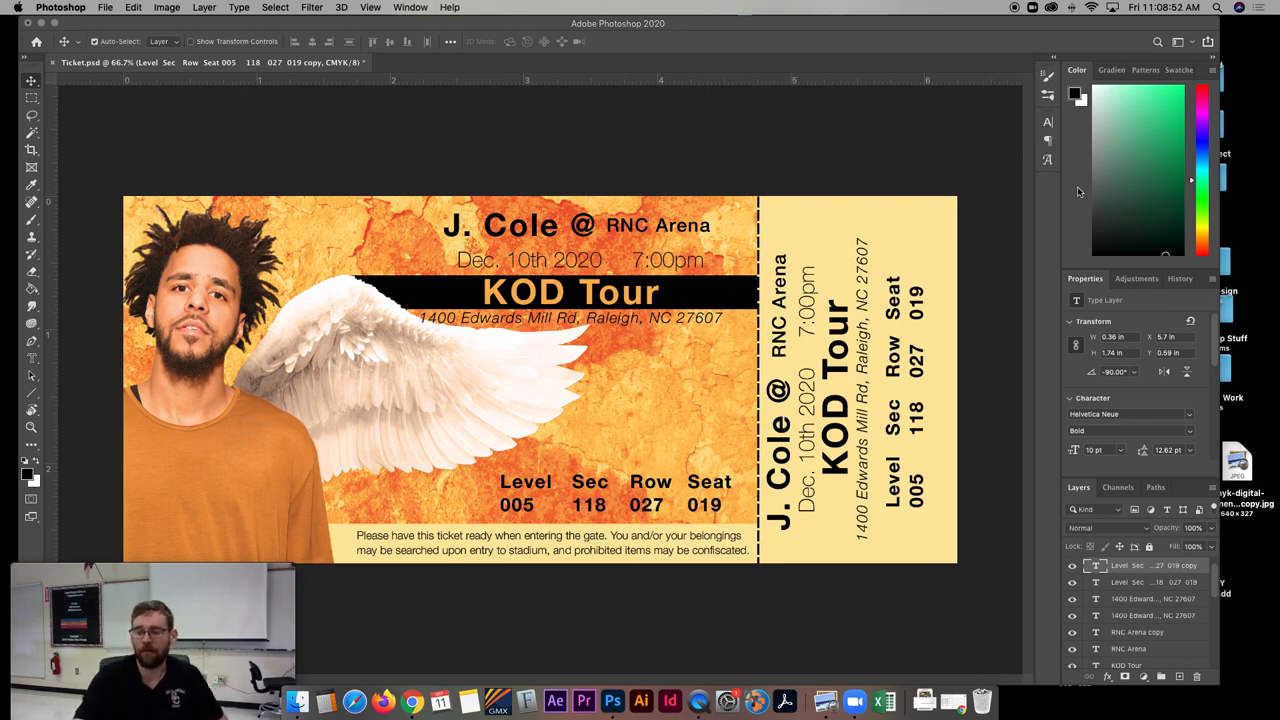
- Add a Bevel & Emboss effect to the black bar's "KOD Tour" title, using a smooth Inner Bevel with size 34 px and soften 12 px
click(1150, 634)
scroll(1150, 648, down, 1)
click(1137, 665)
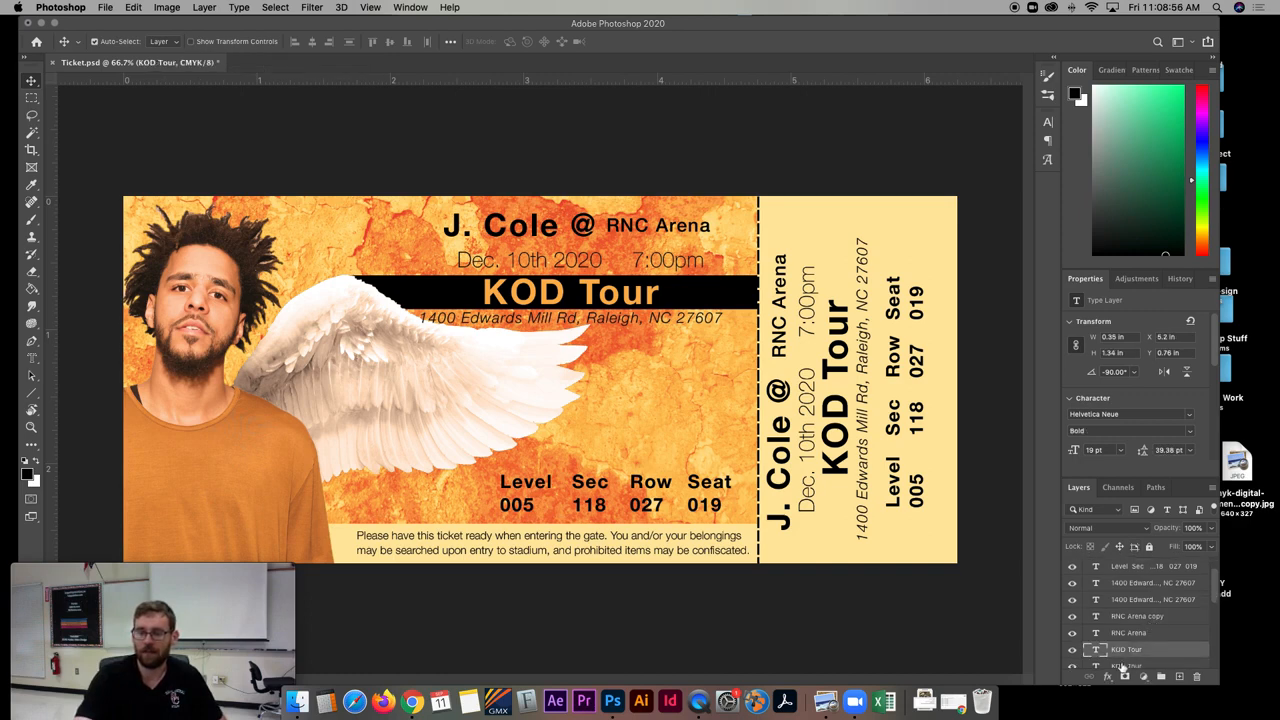
click(1108, 677)
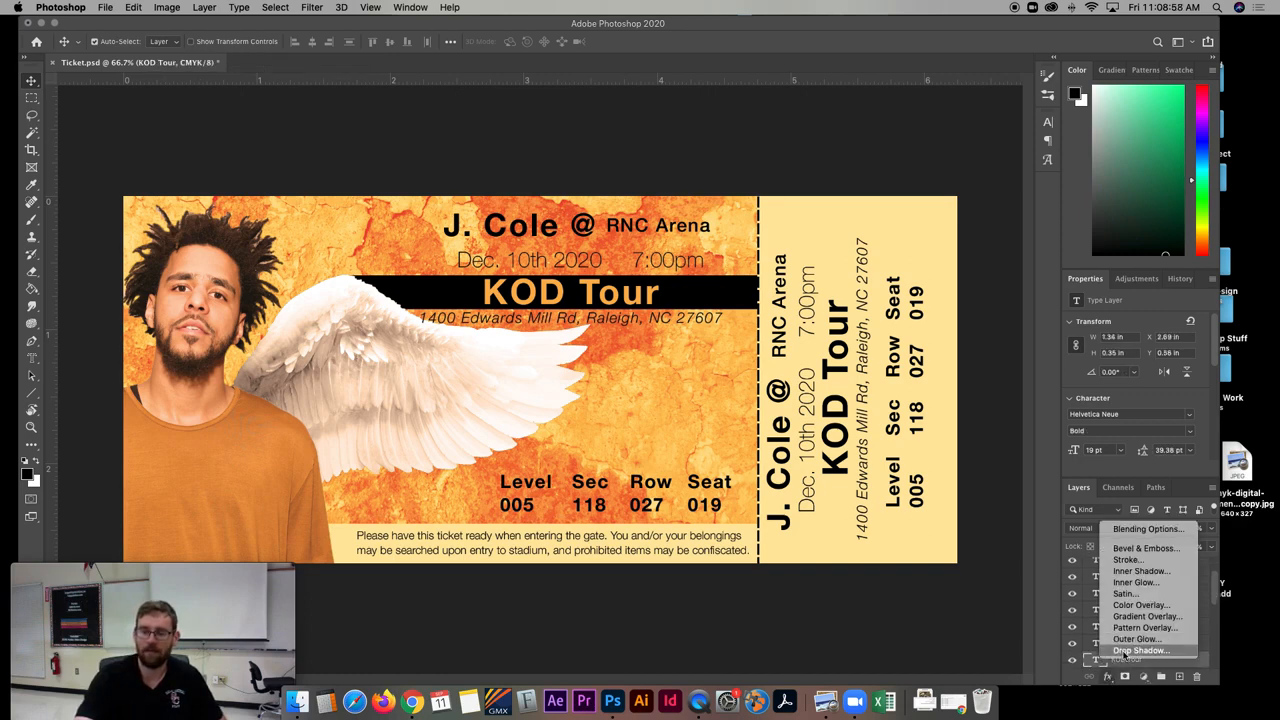
click(1163, 548)
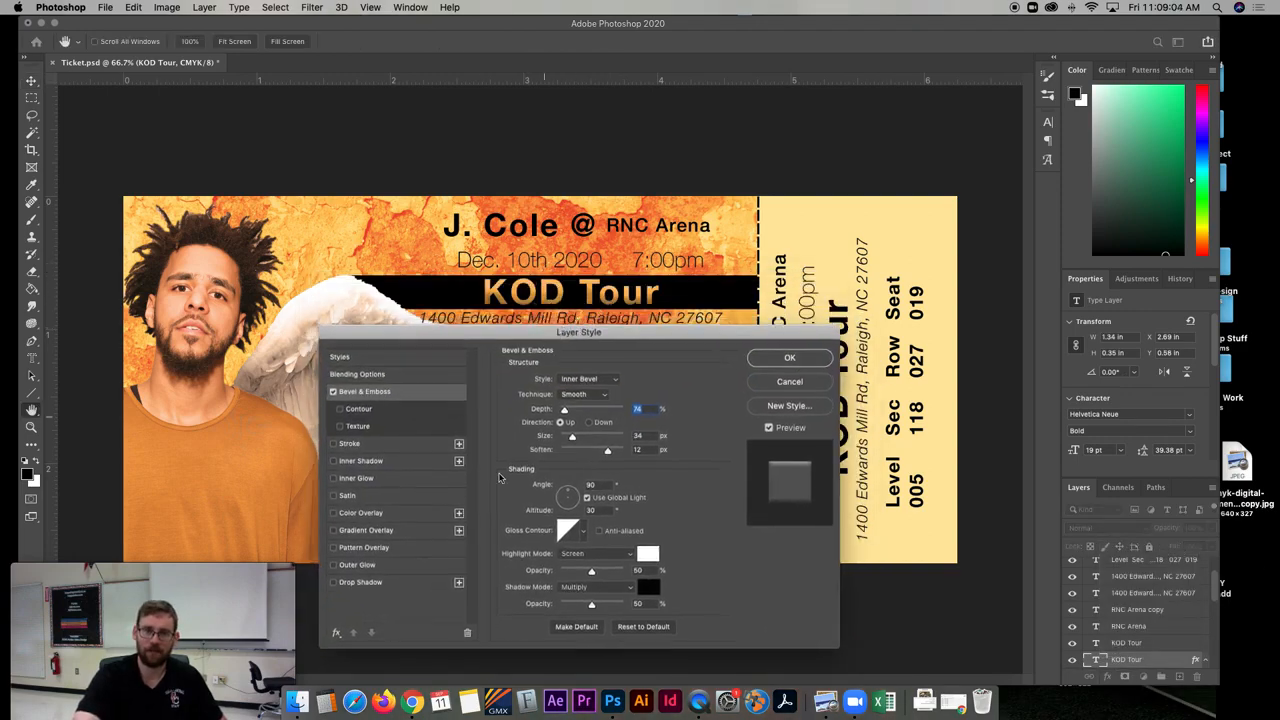
- Try a Gradient Overlay on the bar's "KOD Tour" title, remove it, and apply an Outer Glow together with the bevel
click(345, 535)
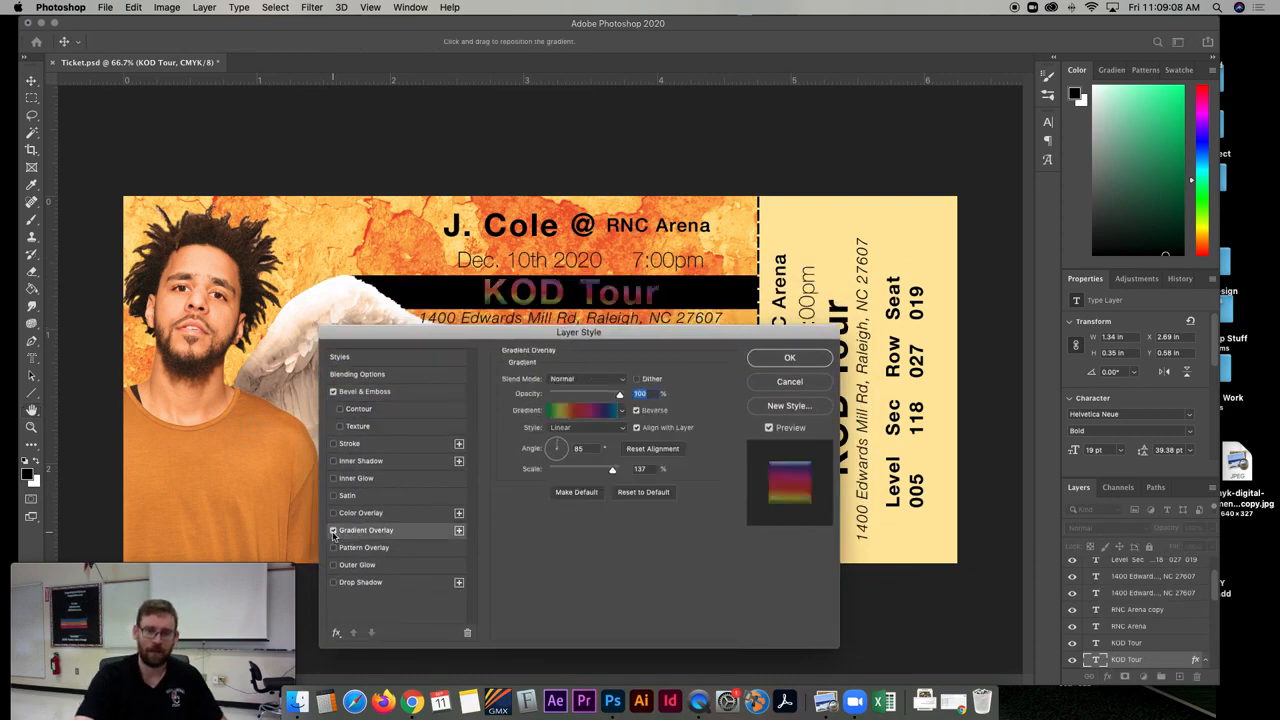
click(333, 531)
click(334, 567)
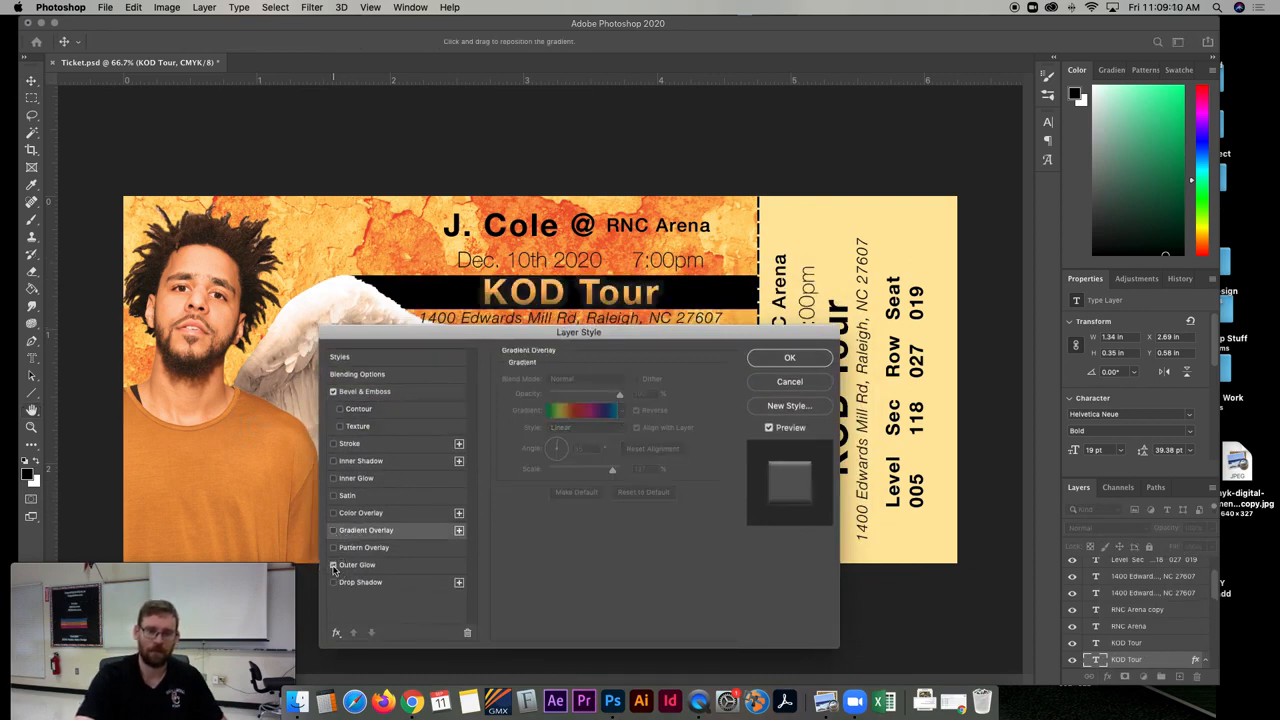
click(790, 358)
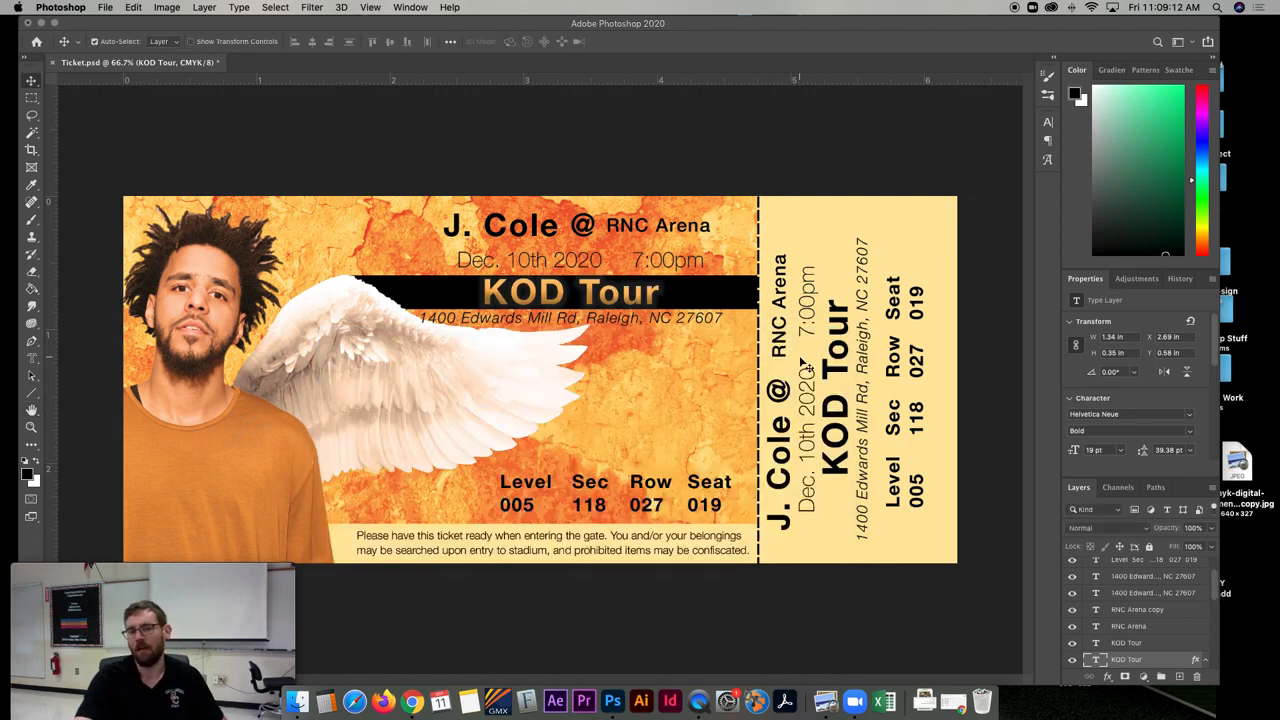